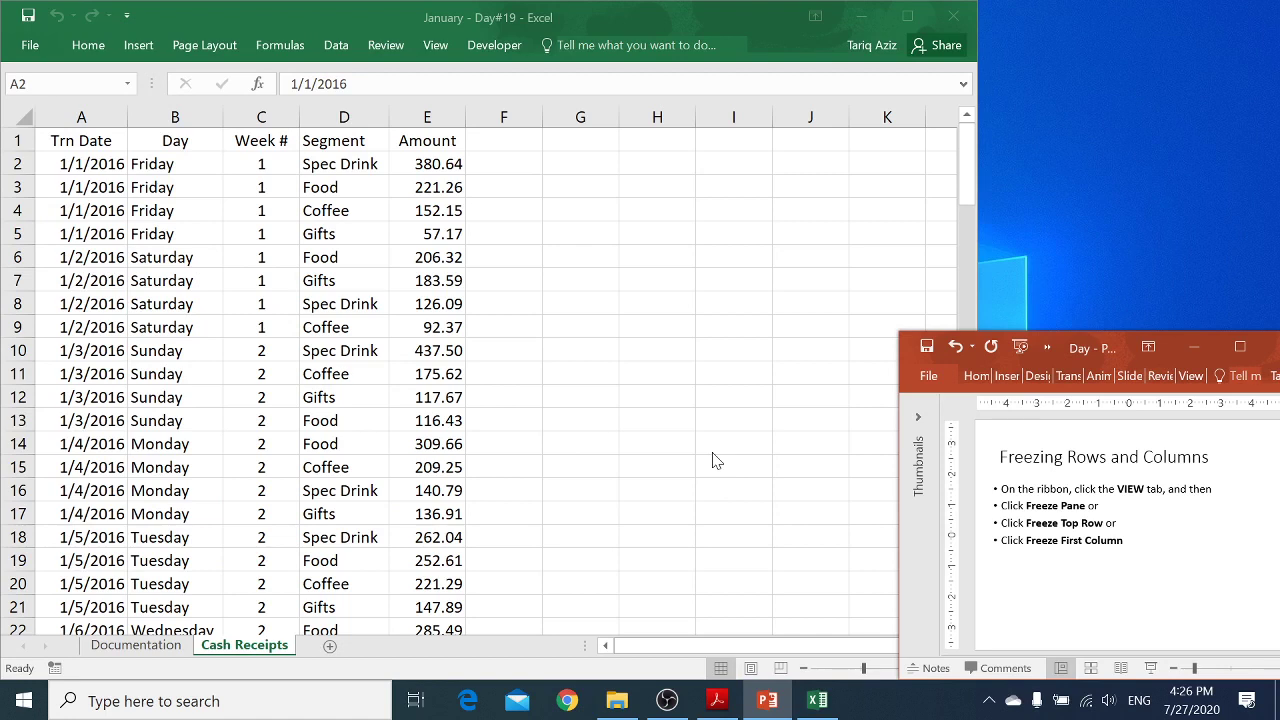
- Switch to Excel and examine the 1/1/2016 records on the Cash Receipts sheet, column by column from date to amount
key("alt+Tab")
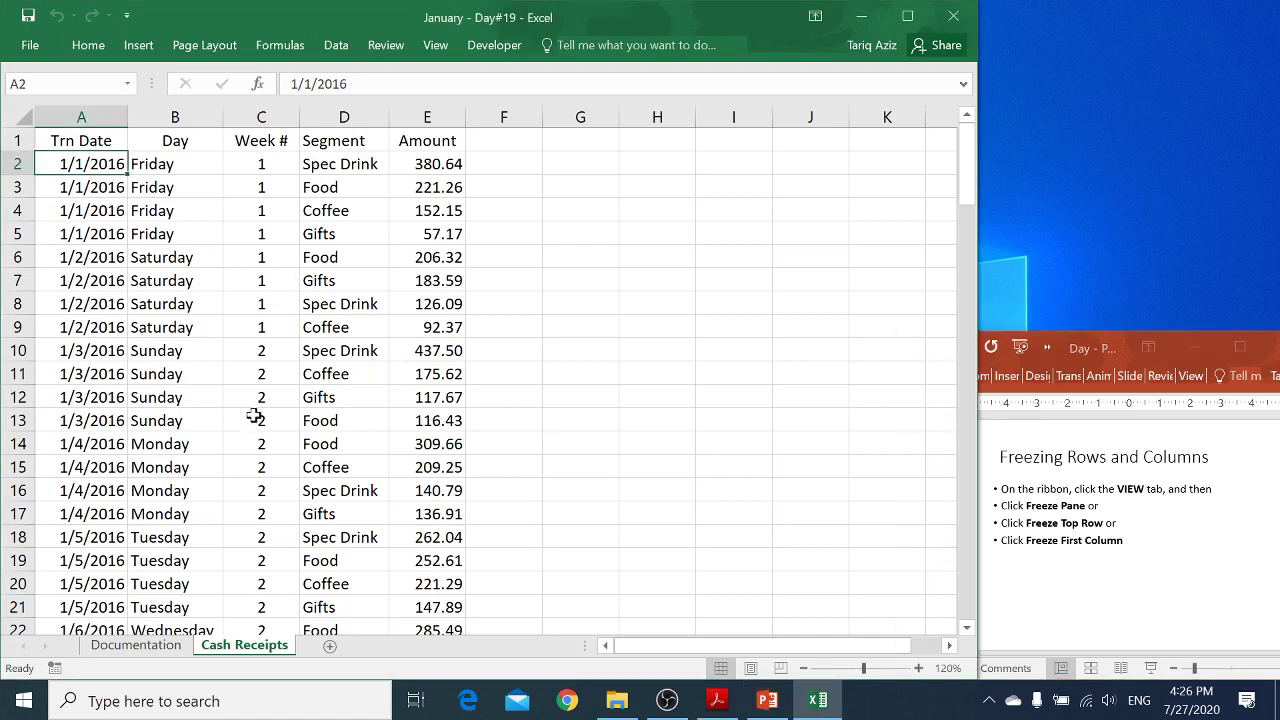
key("Up")
key("Down")
key("Right")
key("Down")
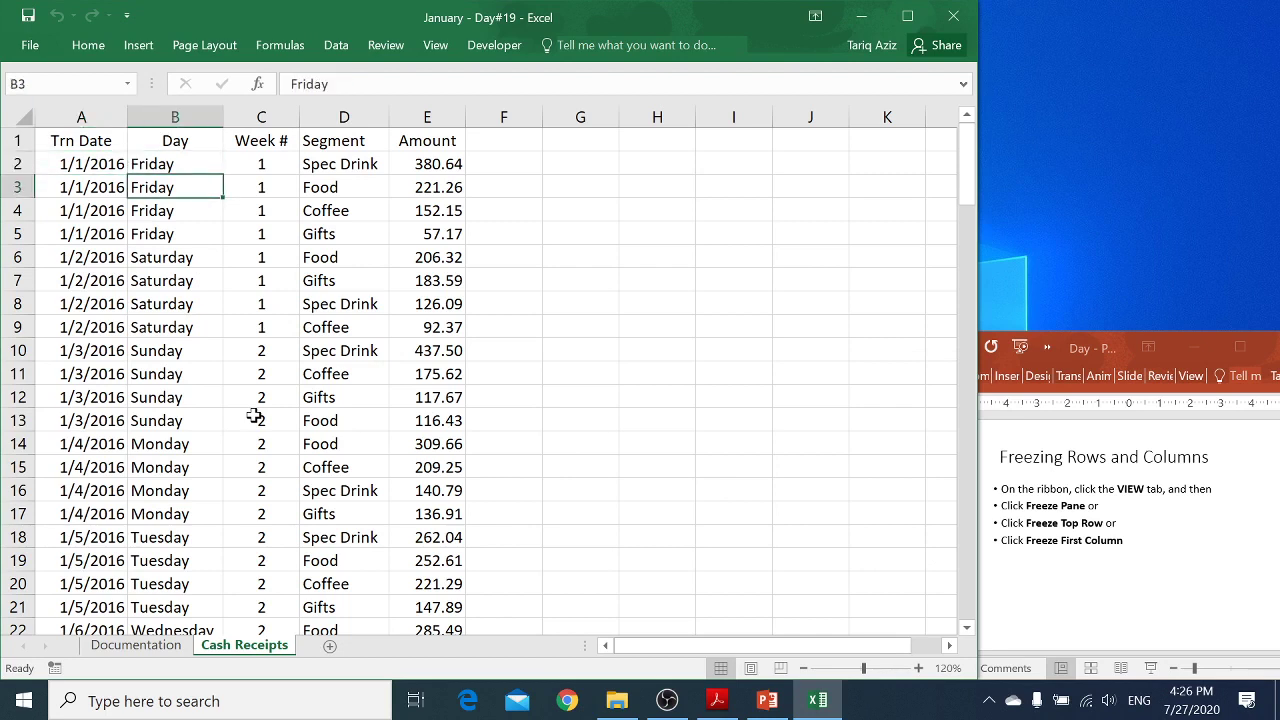
key("Right")
key("Down")
key("Down")
key("Right")
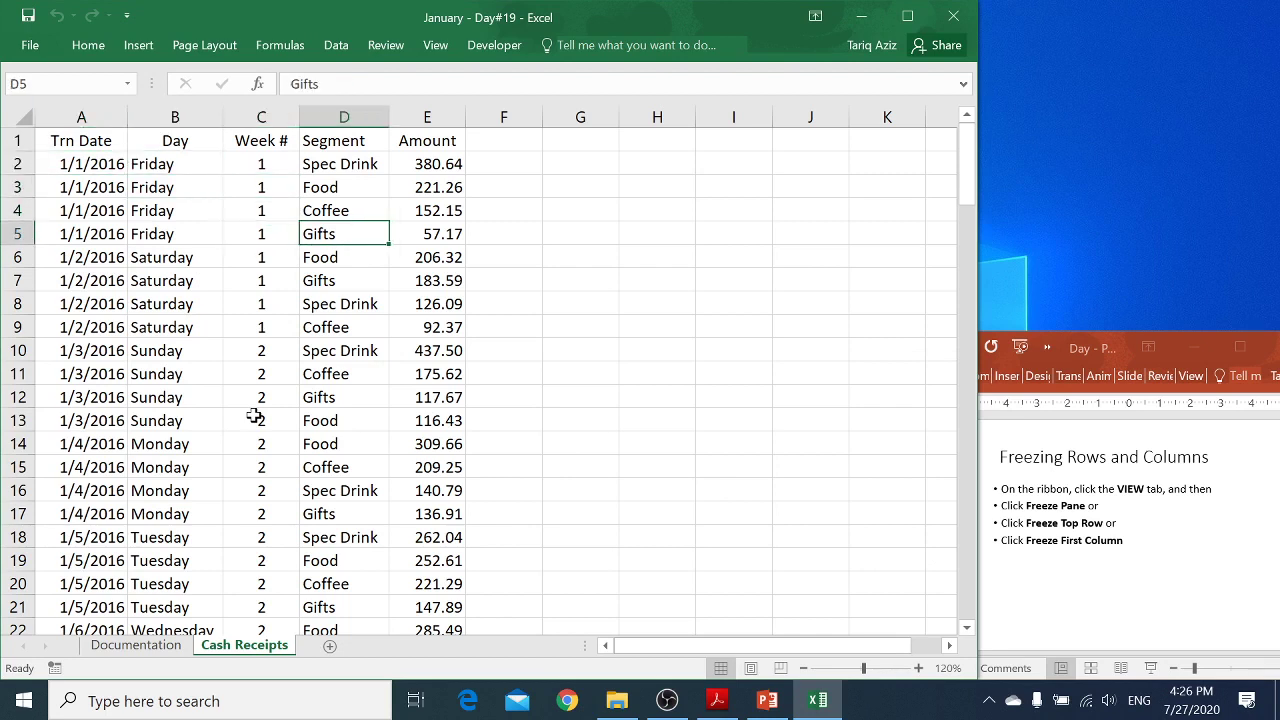
key("Up")
key("Up")
key("Up")
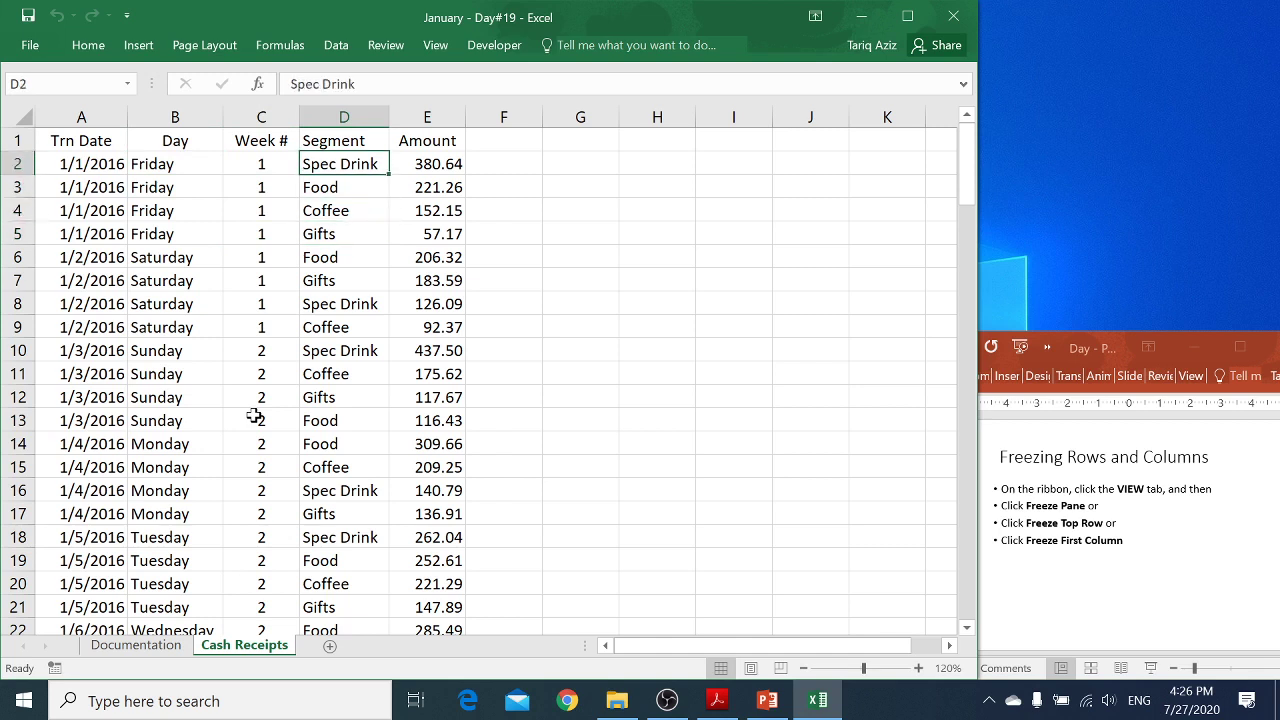
key("Down")
key("Down")
key("Down")
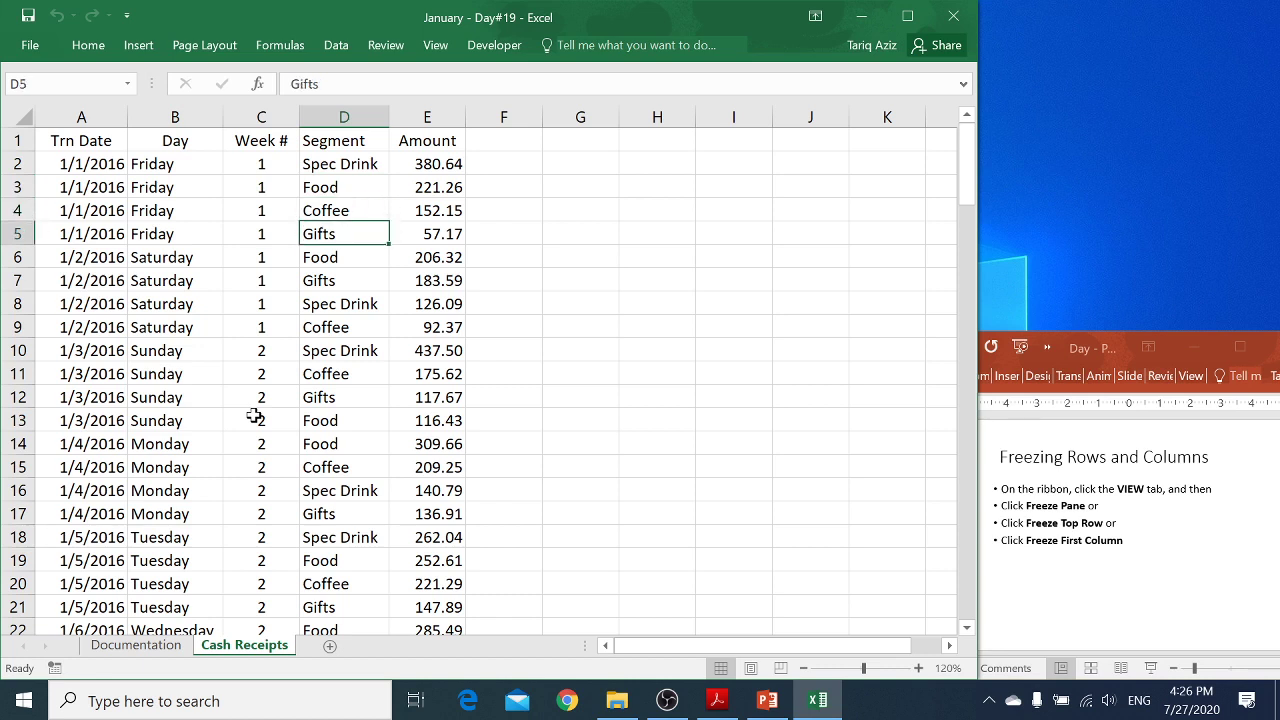
key("Right")
key("Up")
key("Up")
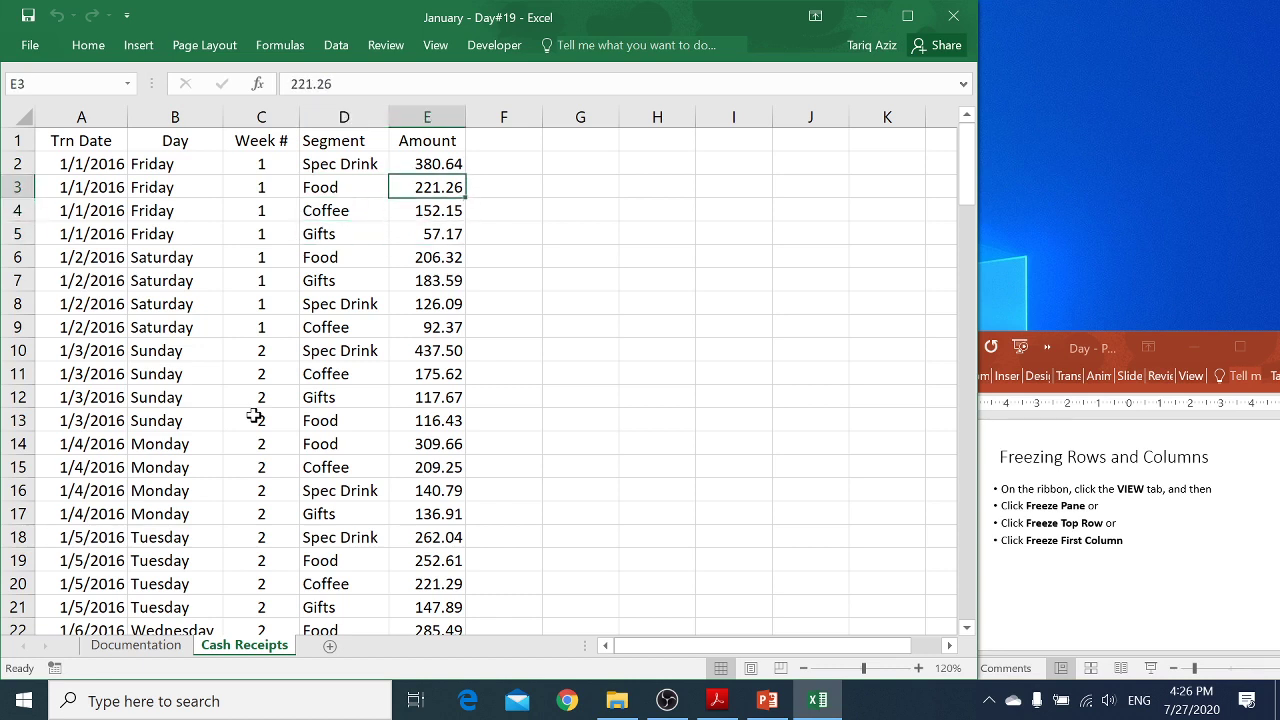
key("Up")
key("Down")
key("Down")
key("Down")
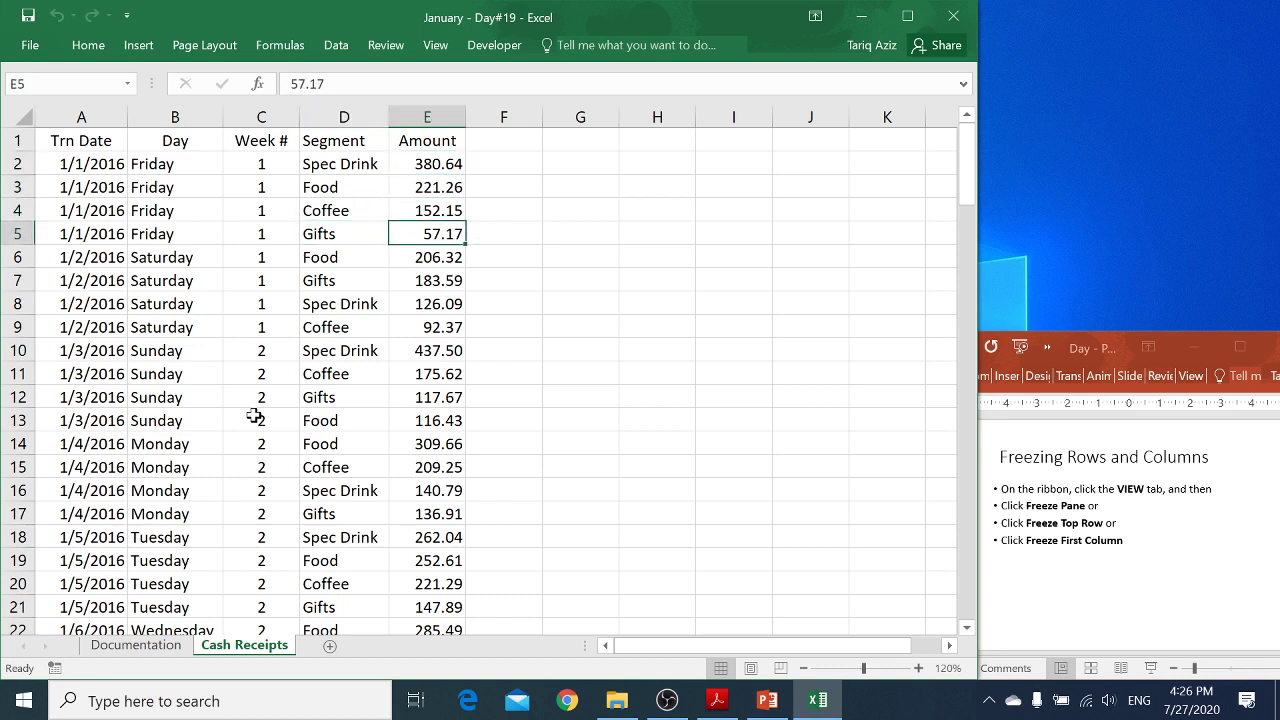
key("Left")
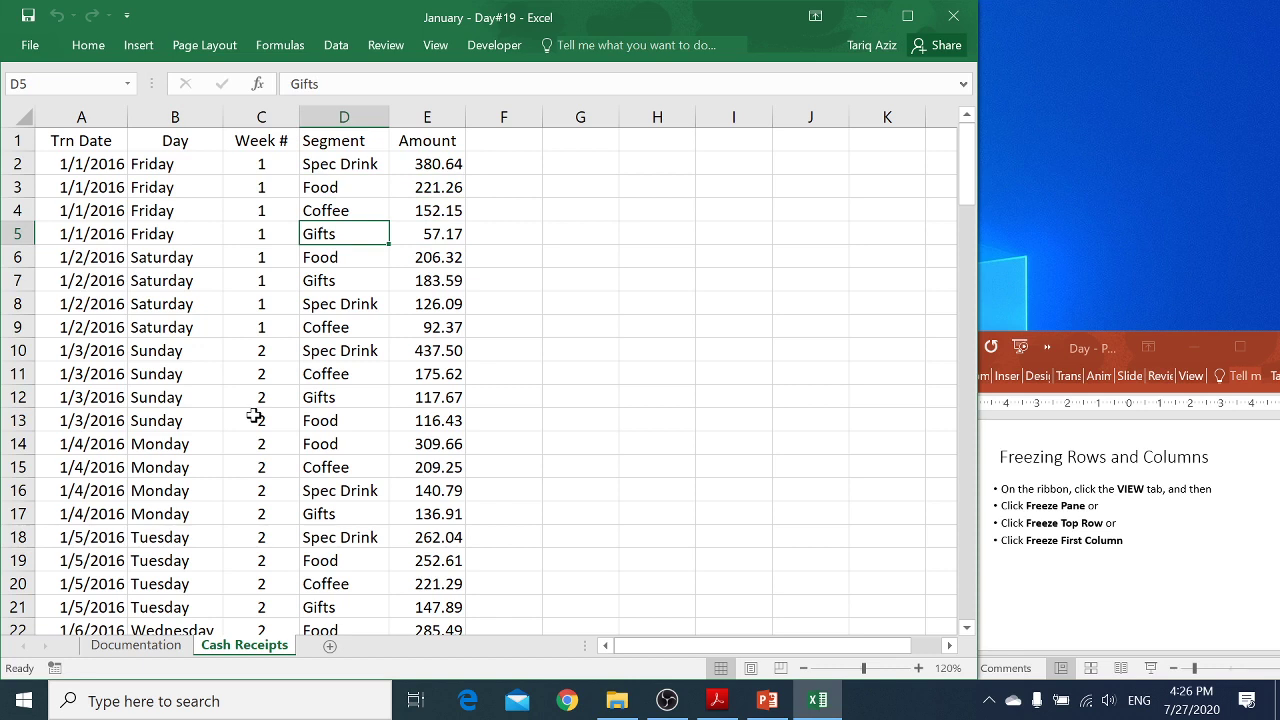
key("Up")
key("Up")
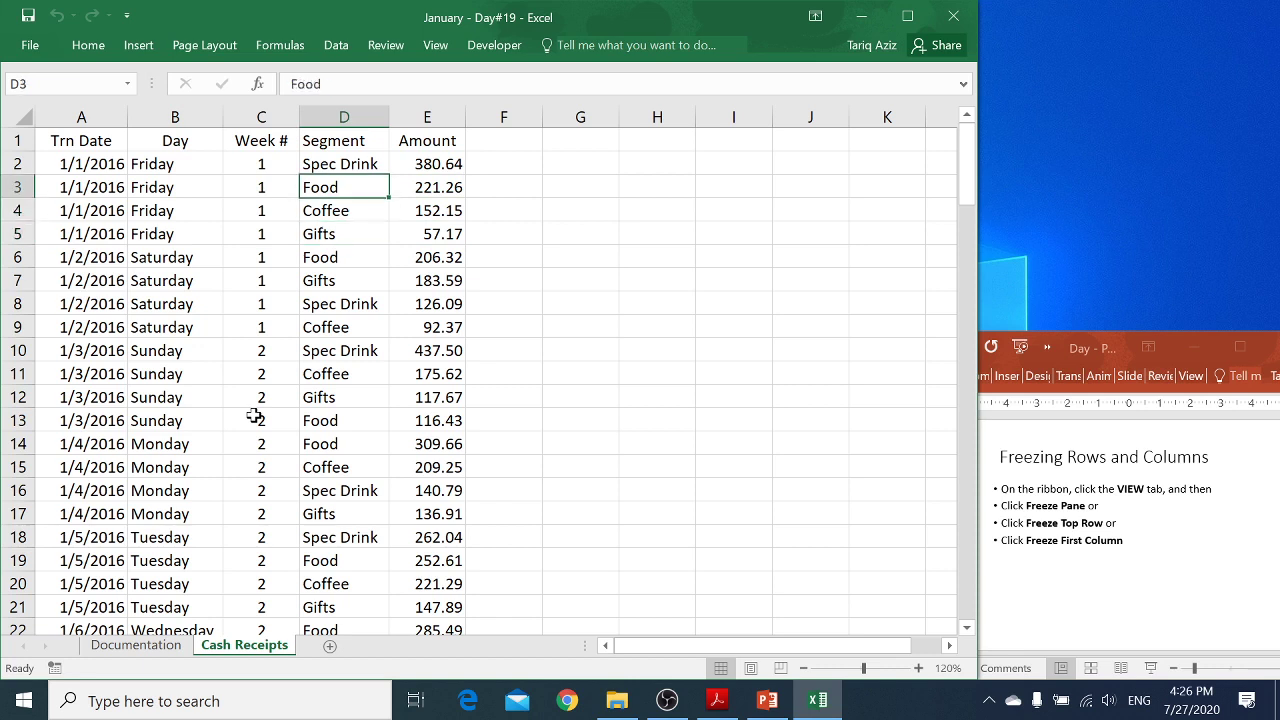
key("Right")
key("Up")
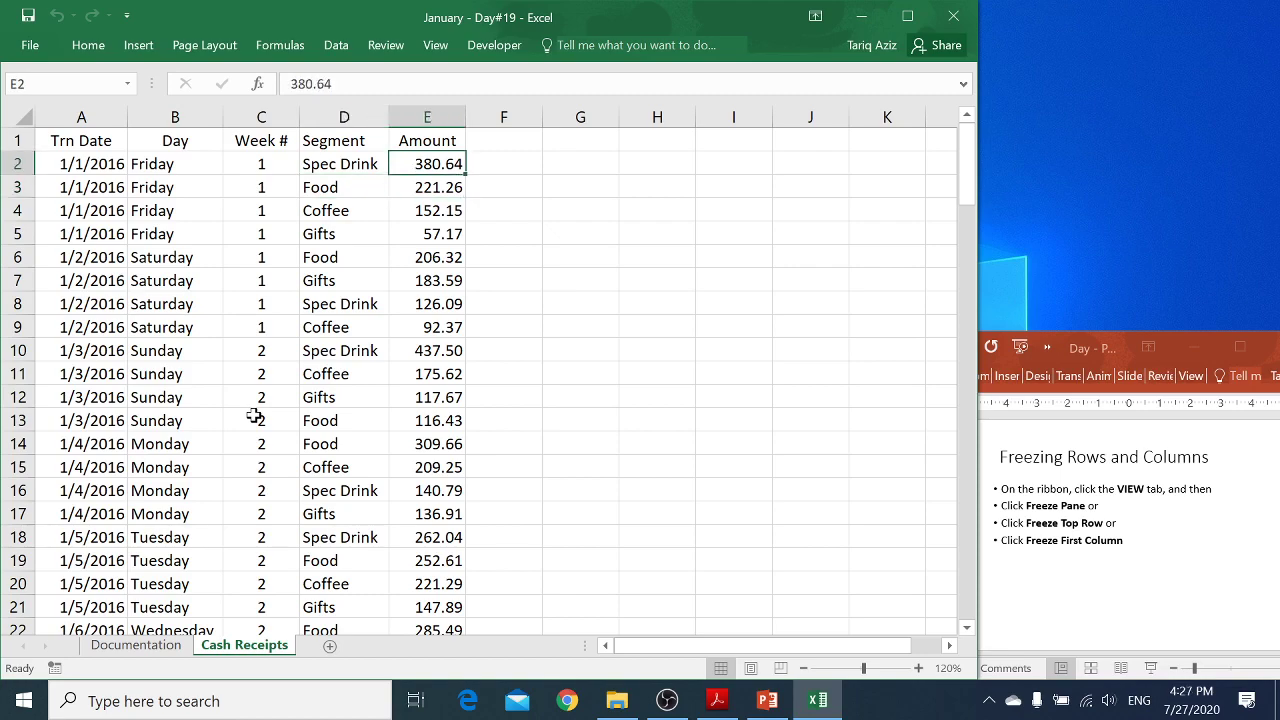
- Look through the Cash Receipts records down to the late-January rows at the end of the list
key("Page_Down")
key("Page_Down")
key("Page_Down")
key("Page_Down")
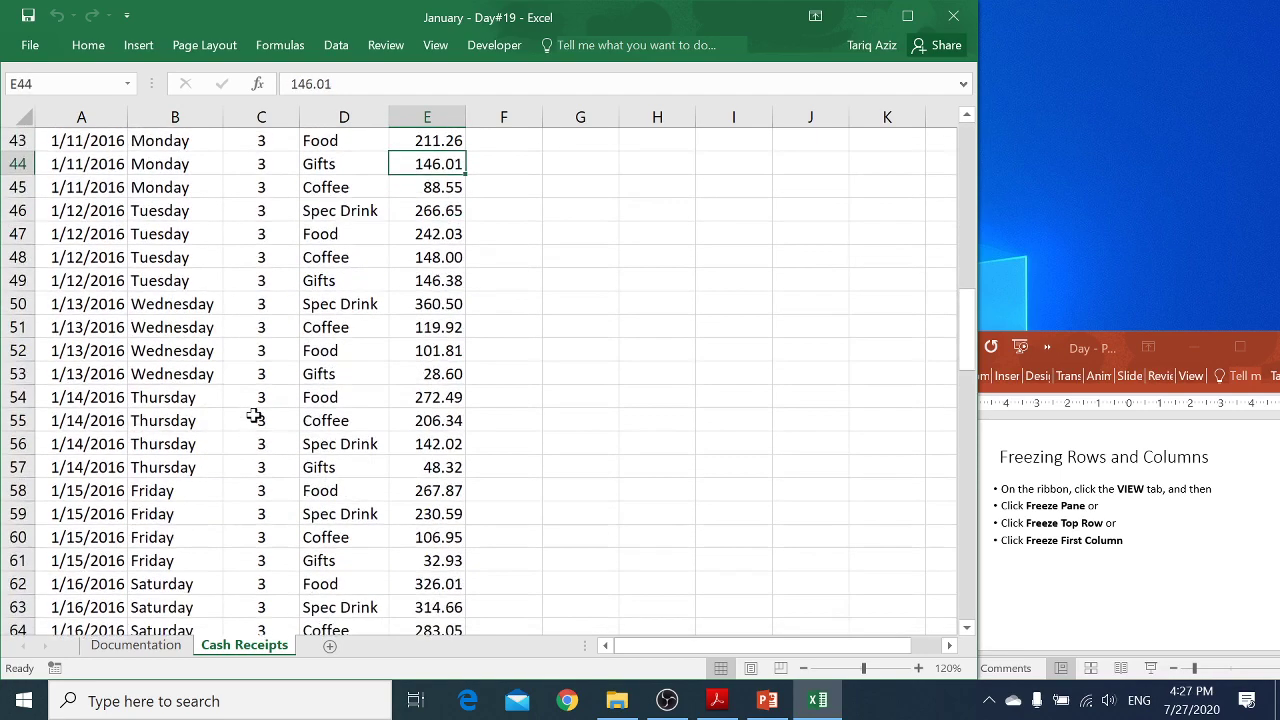
key("Page_Down")
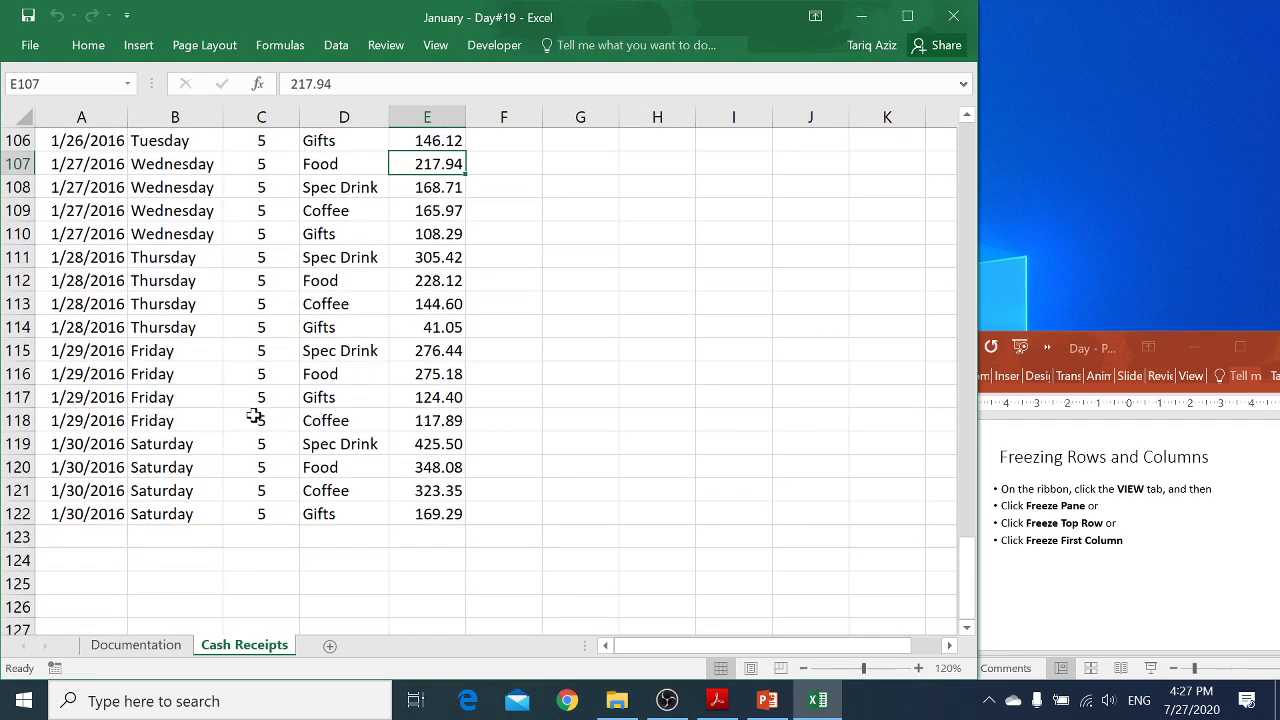
key("Down")
key("Down")
key("Down")
key("Down")
key("Down")
key("Down")
key("Down")
key("Down")
key("Down")
key("Down")
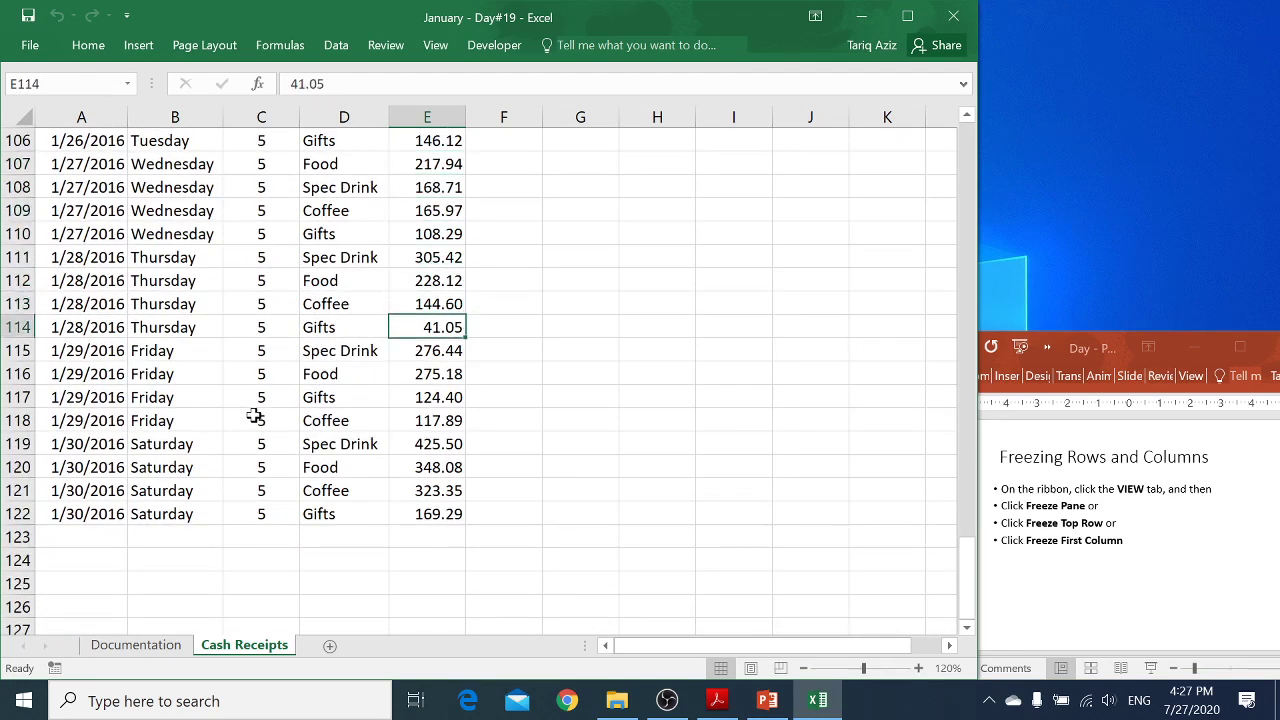
key("Down")
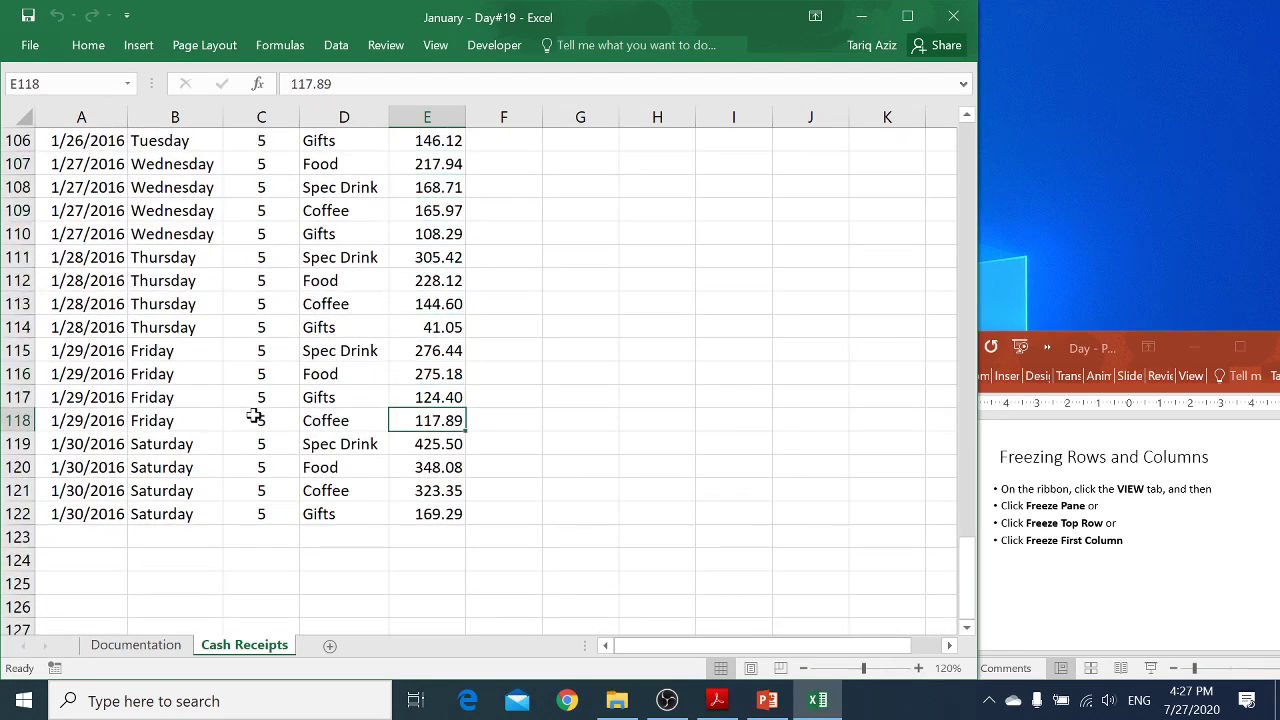
- Select the uppermost visible row, 106, and return to the start of the sheet to select the column heading row
left_click(13, 141)
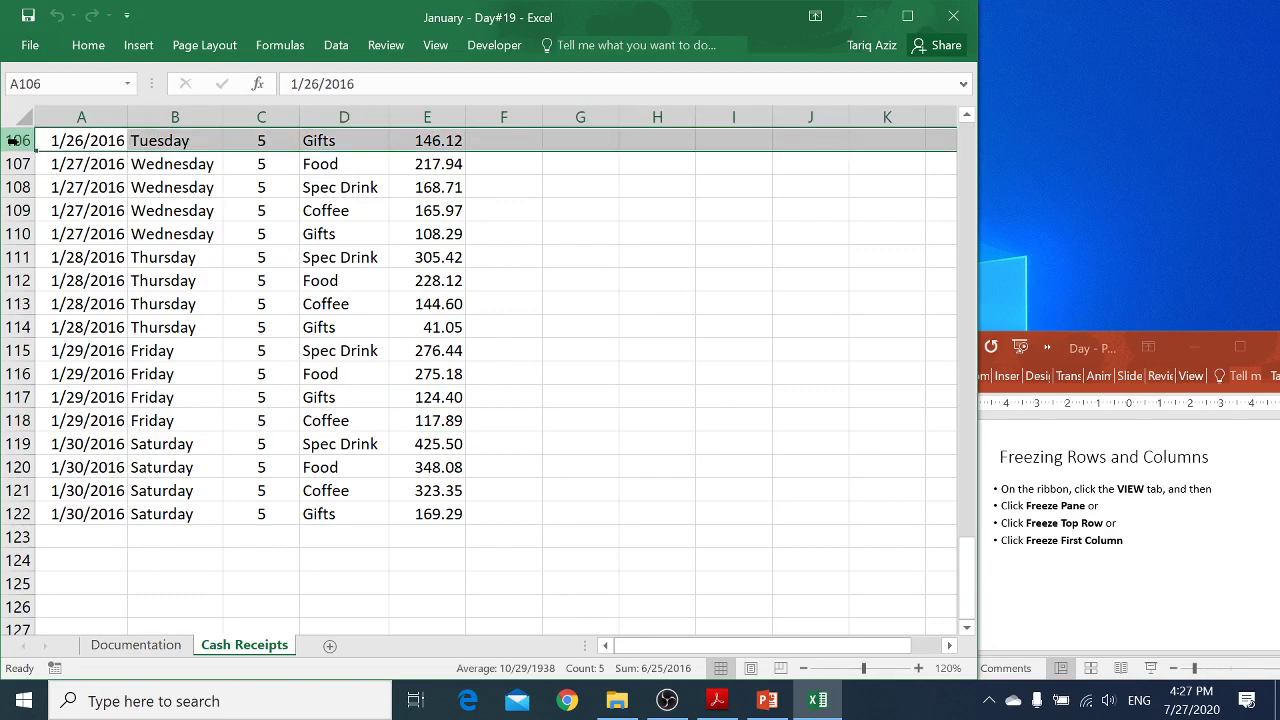
key("Up")
key("Up")
key("Up")
key("Up")
key("Up")
key("Up")
key("Up")
key("Up")
key("Up")
key("Up")
key("Up")
key("Up")
key("Up")
key("Up")
key("Up")
key("Up")
key("Up")
key("Up")
key("Up")
key("Up")
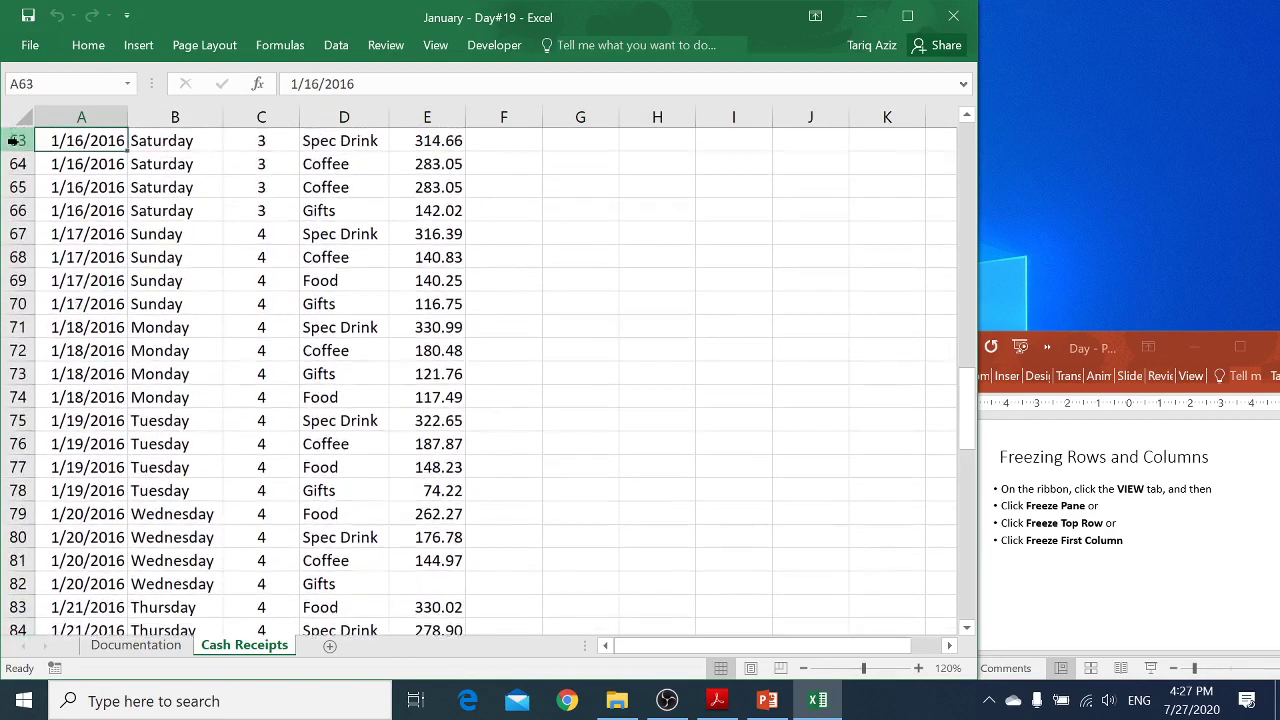
scroll(13, 141, "up", 7)
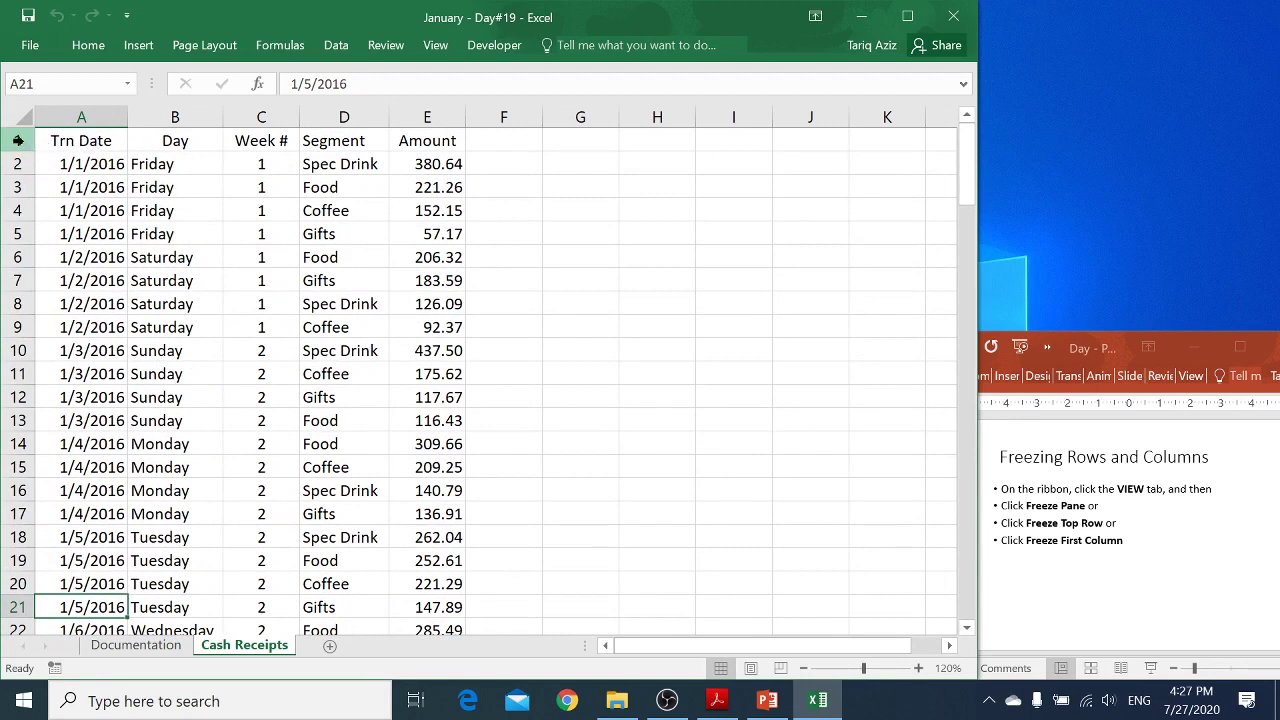
left_click(18, 141)
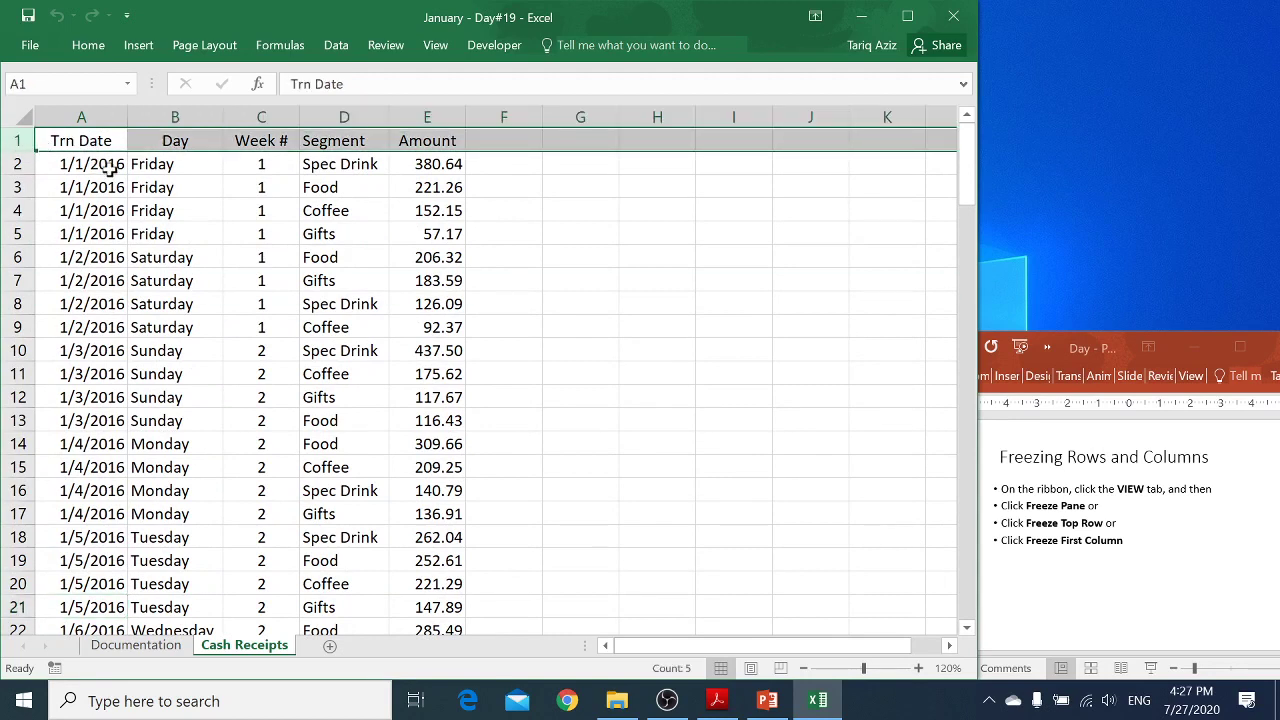
- Freeze the top row of the Cash Receipts sheet, starting from cell B2
left_click(183, 163)
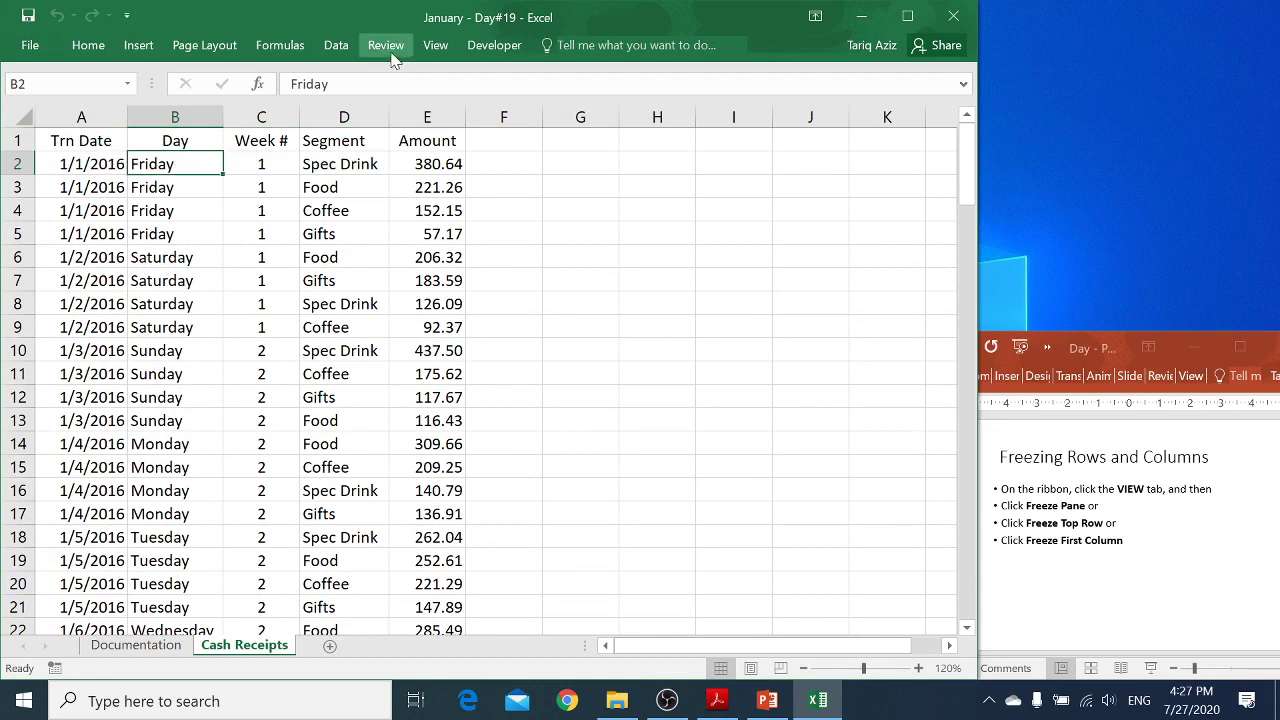
left_click(435, 45)
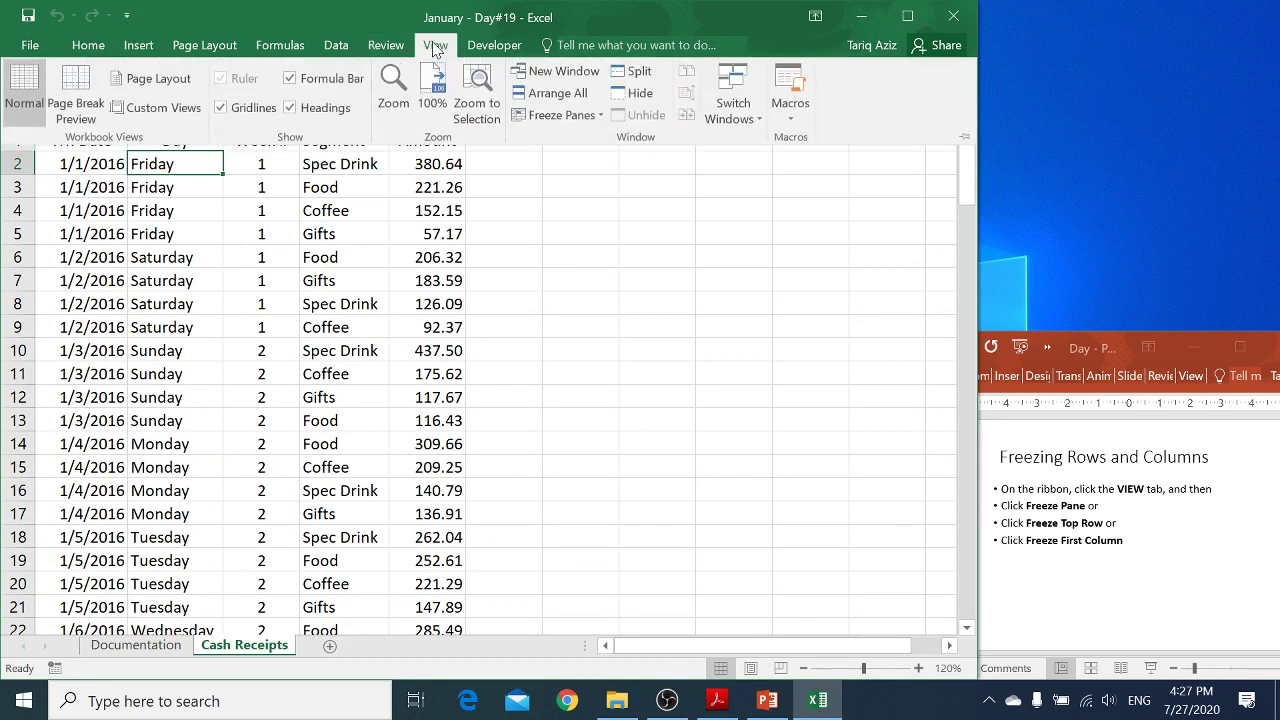
left_click(563, 117)
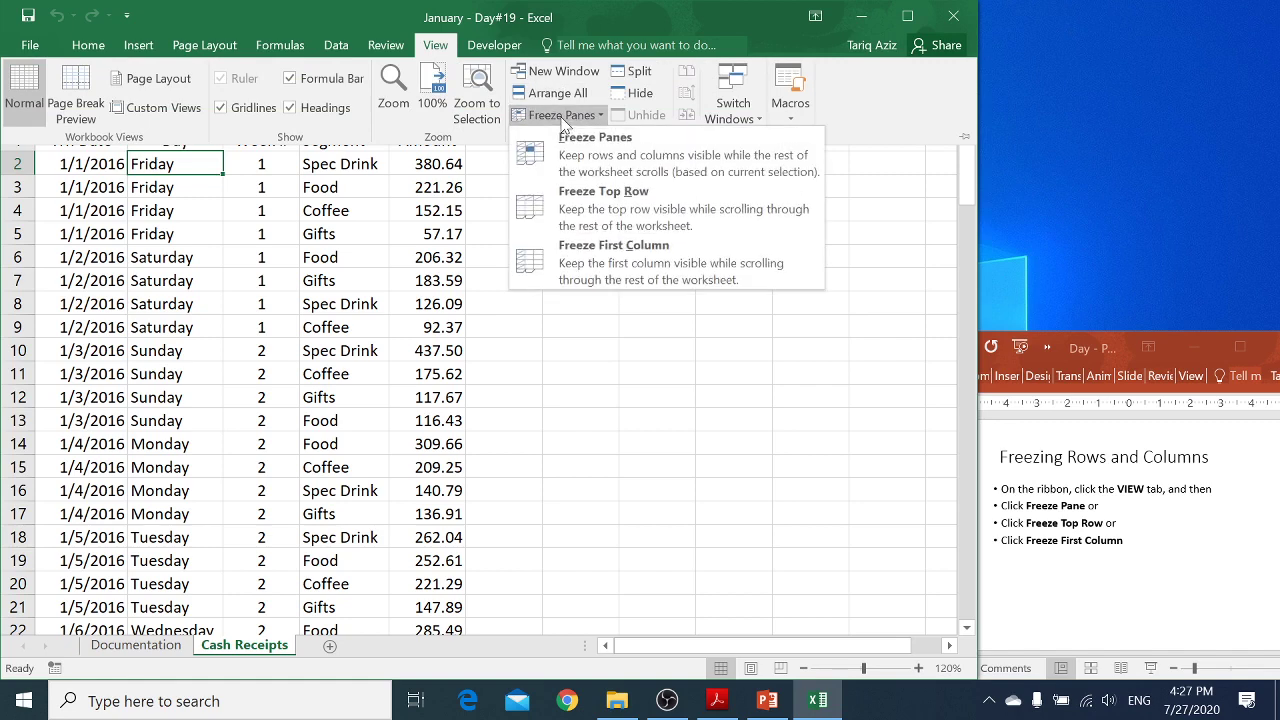
left_click(584, 199)
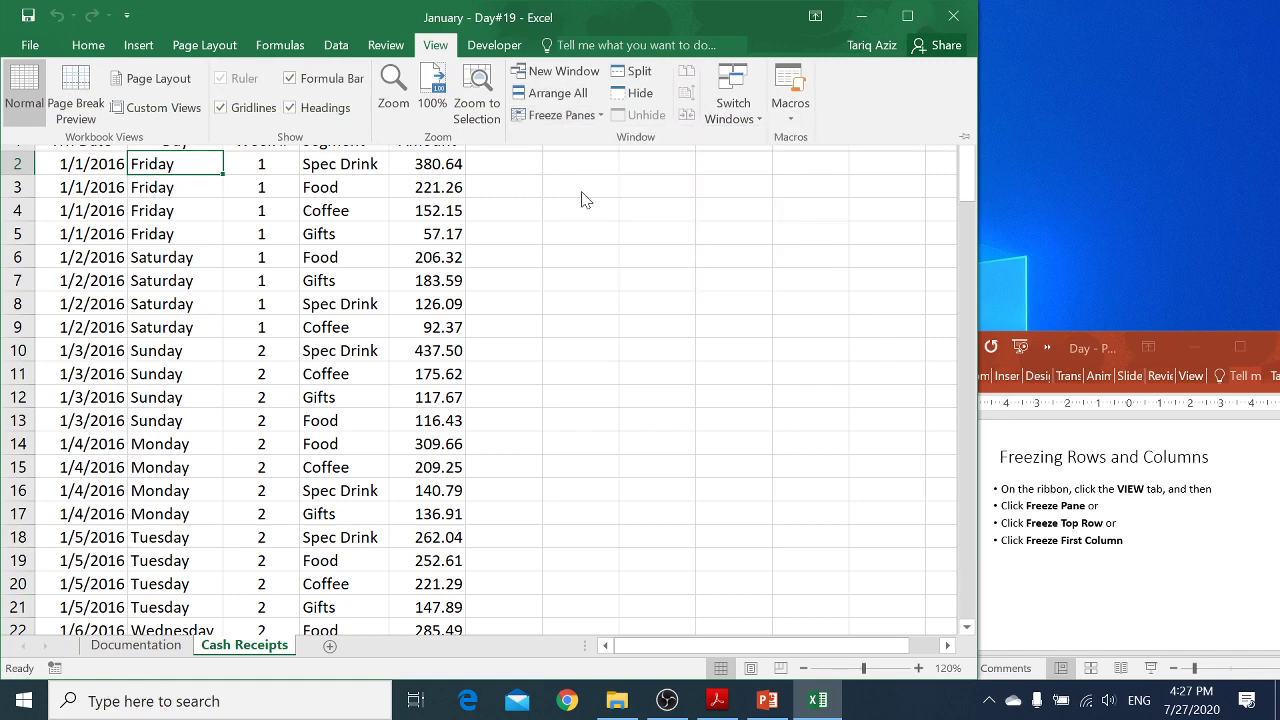
left_click(574, 257)
- Check the column headings while paging through the records to the last row, and return to the start of the data
key("Page_Down")
key("Page_Up")
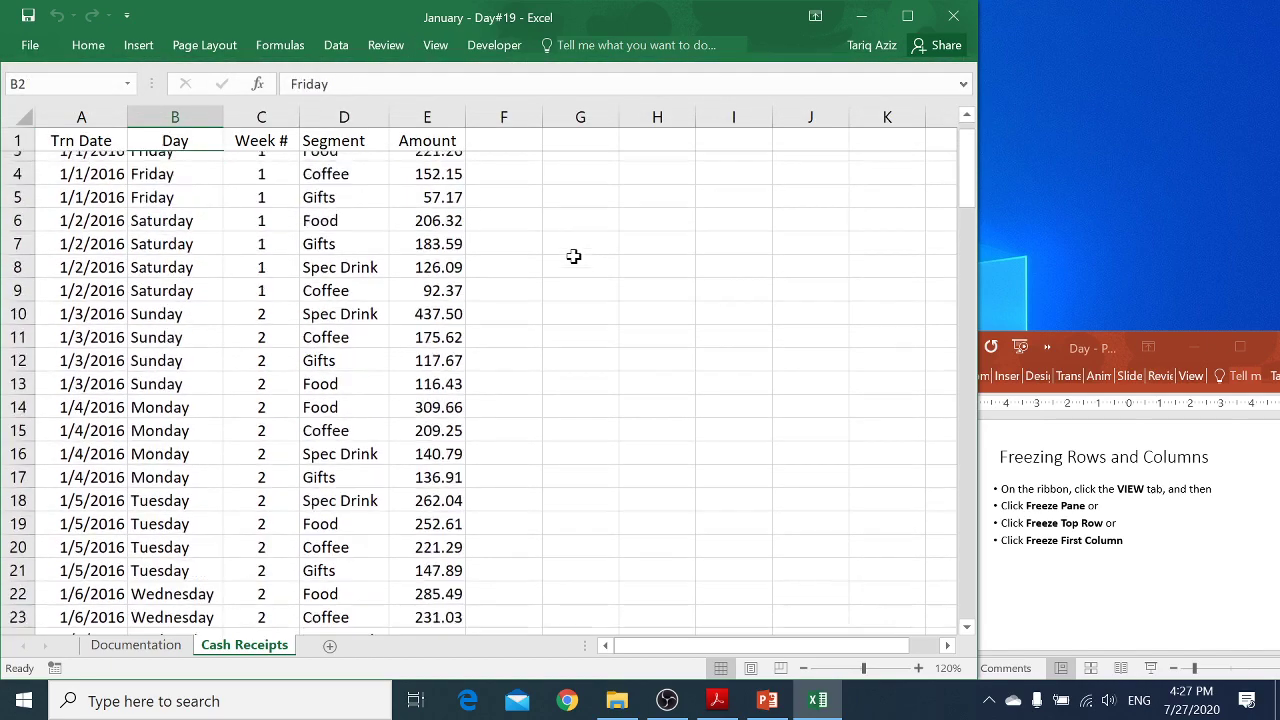
key("Page_Down")
key("Page_Down")
key("Page_Down")
key("Page_Down")
key("Page_Down")
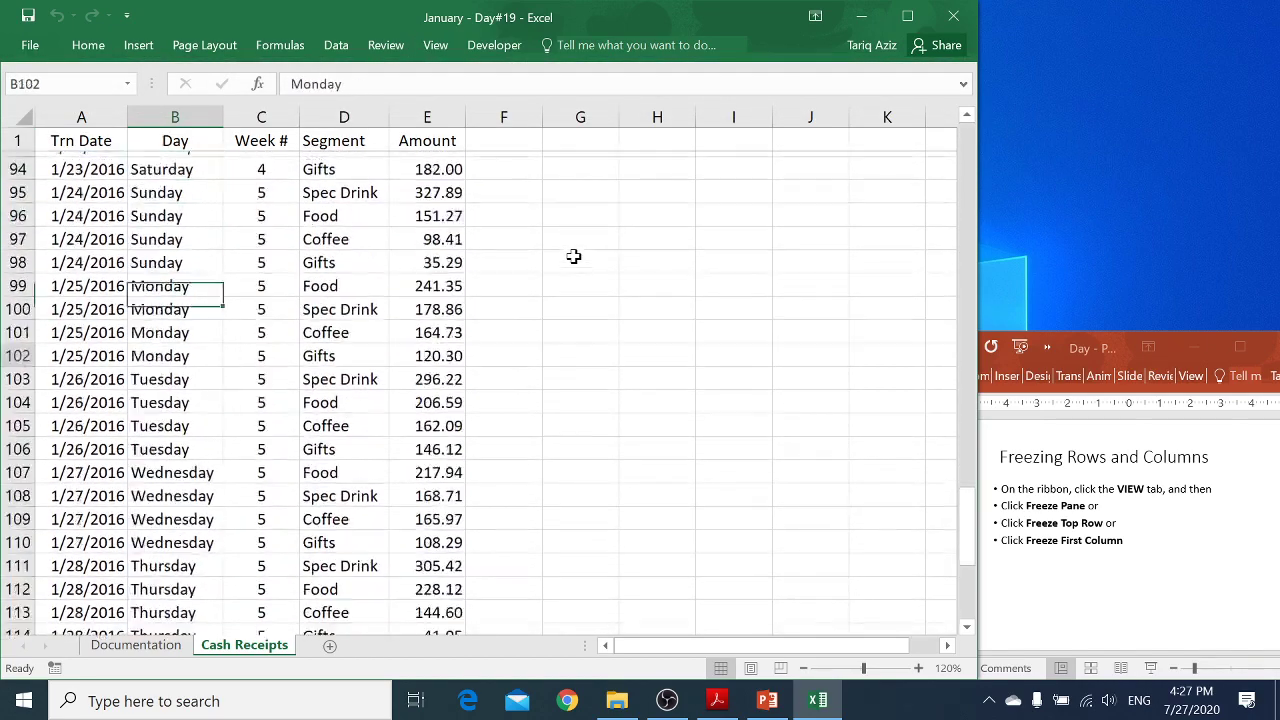
key("Page_Down")
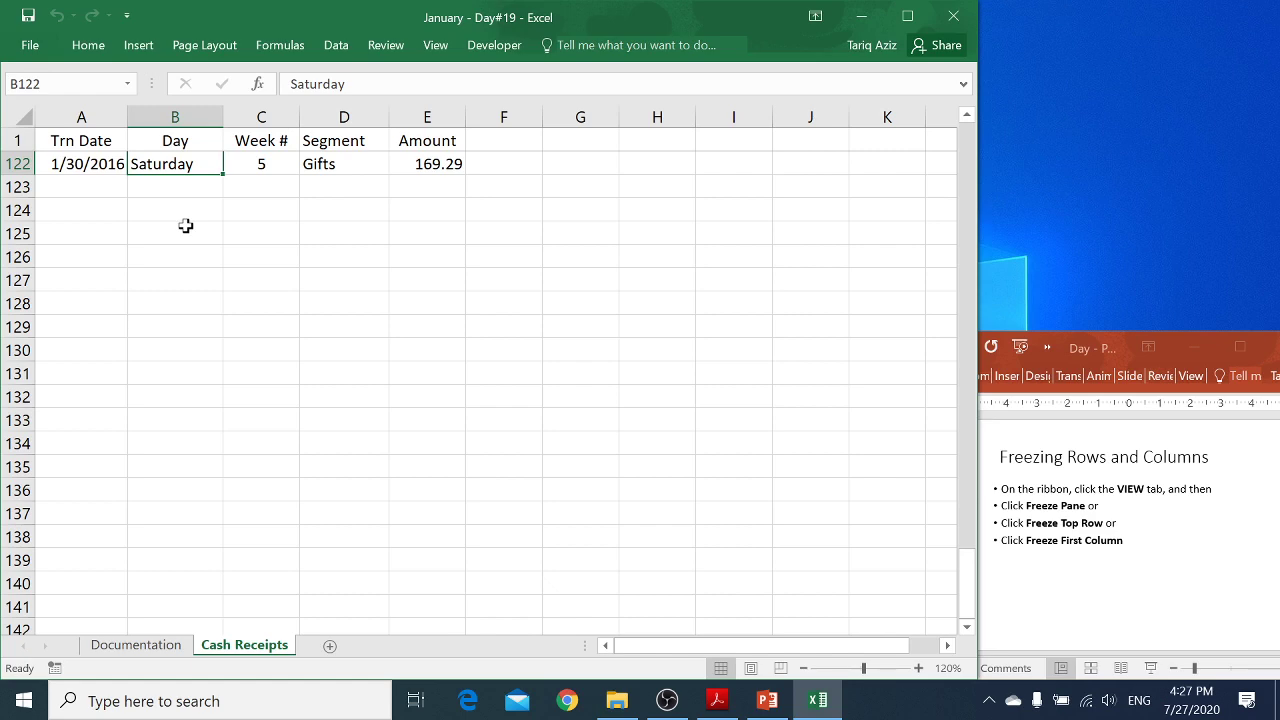
key("ctrl+Home")
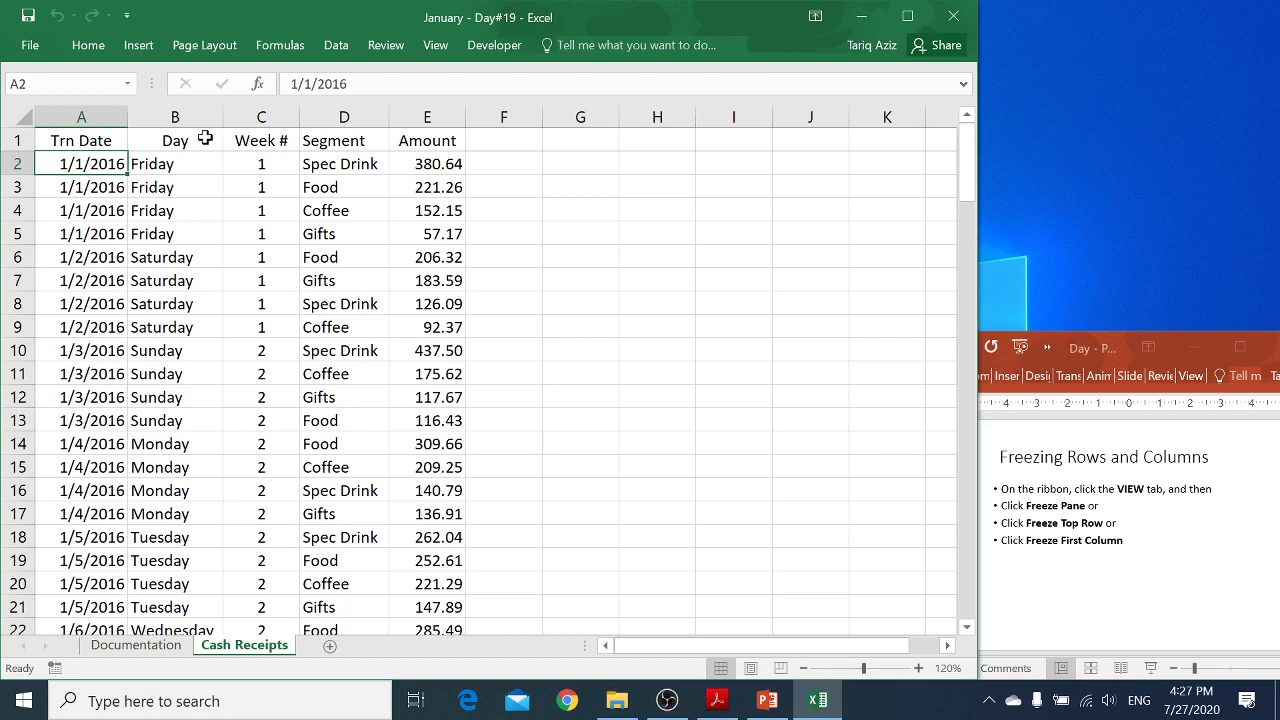
- Unfreeze the panes of the Cash Receipts sheet
left_click(430, 47)
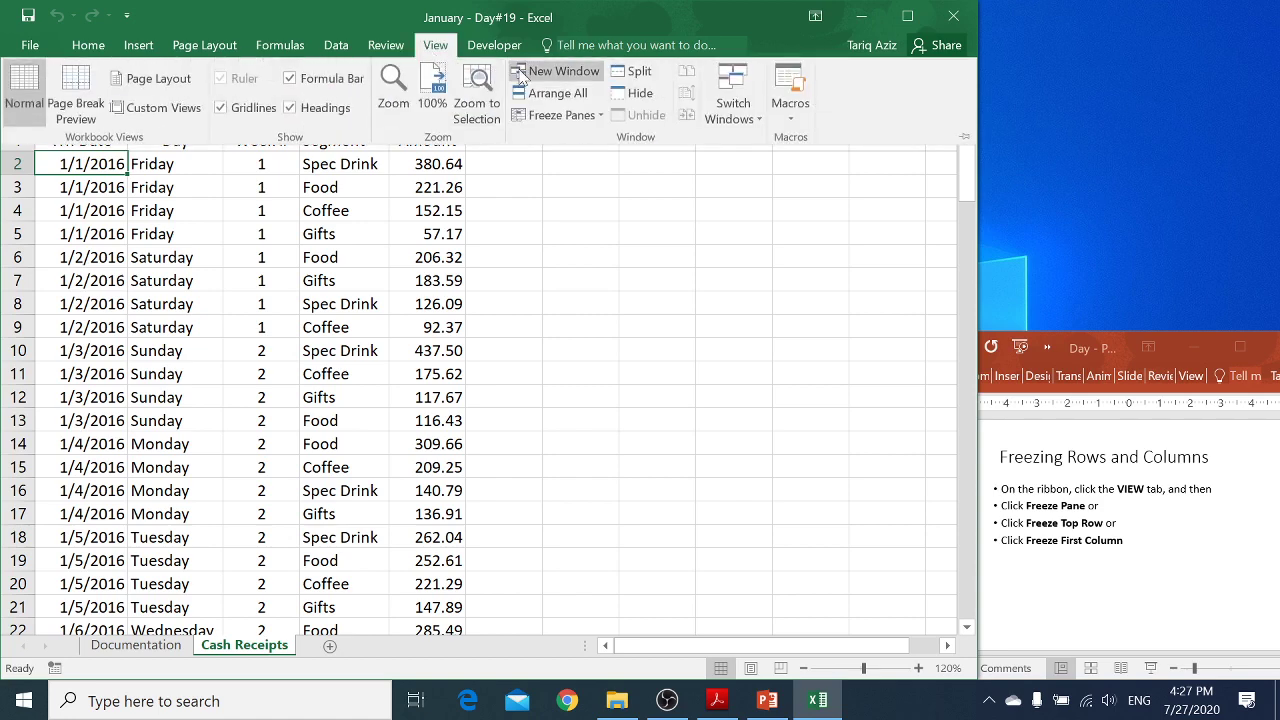
left_click(548, 117)
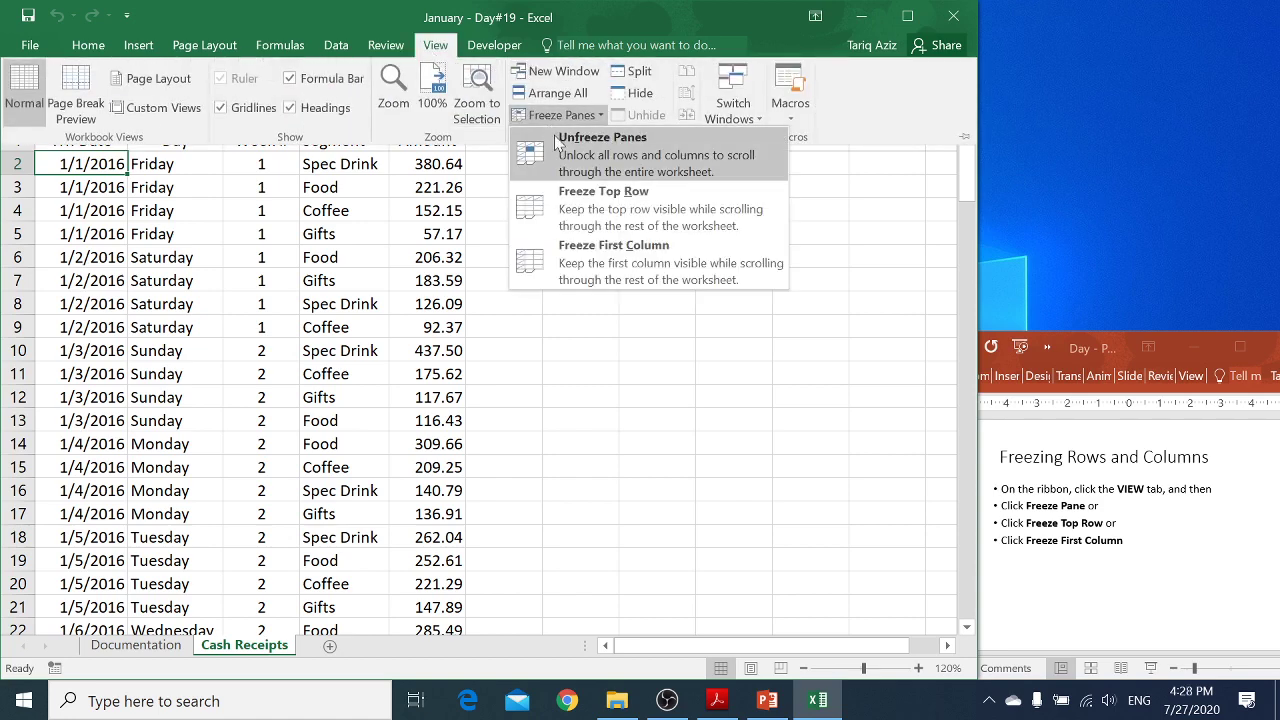
left_click(574, 146)
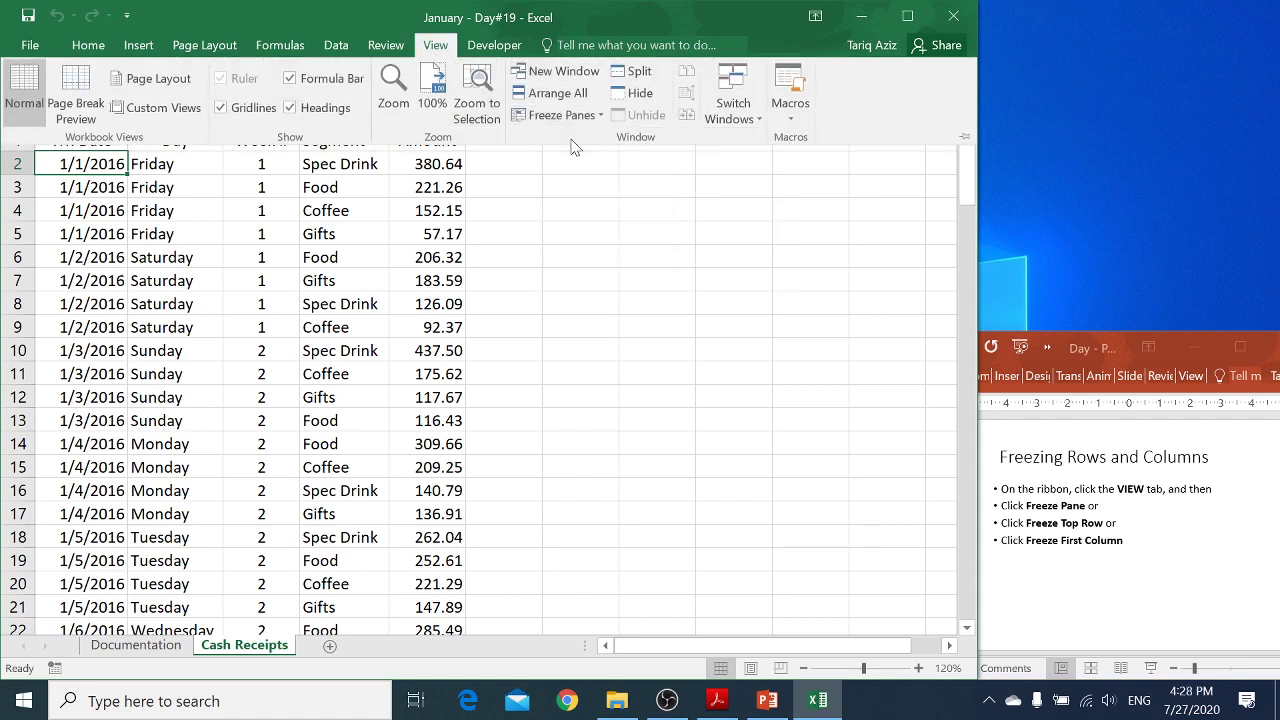
left_click(476, 298)
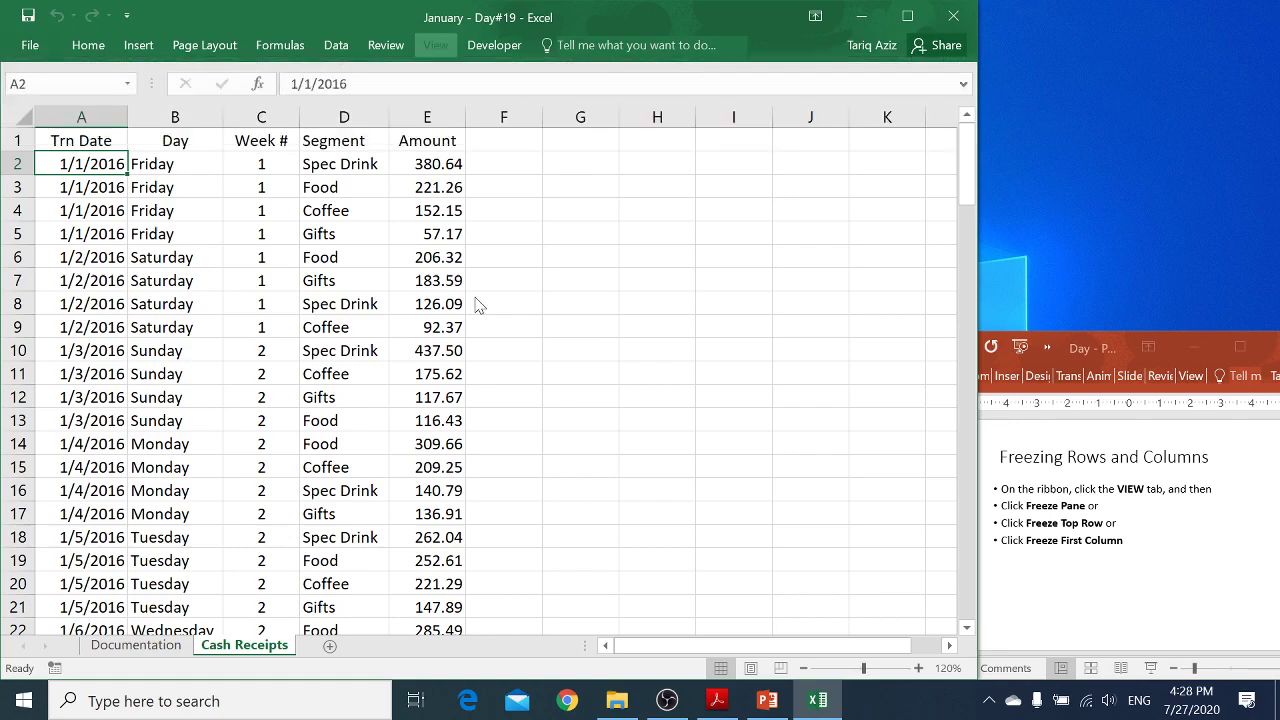
- Move down column A from the first cell to check how the heading row behaves without frozen panes
key("ctrl+Home")
key("Down")
key("Down")
key("Down")
key("Down")
key("Down")
key("Down")
key("Down")
key("Down")
key("Down")
key("Down")
key("Down")
key("Down")
key("Down")
key("Down")
key("Down")
key("Down")
key("Down")
key("Down")
key("Down")
key("Down")
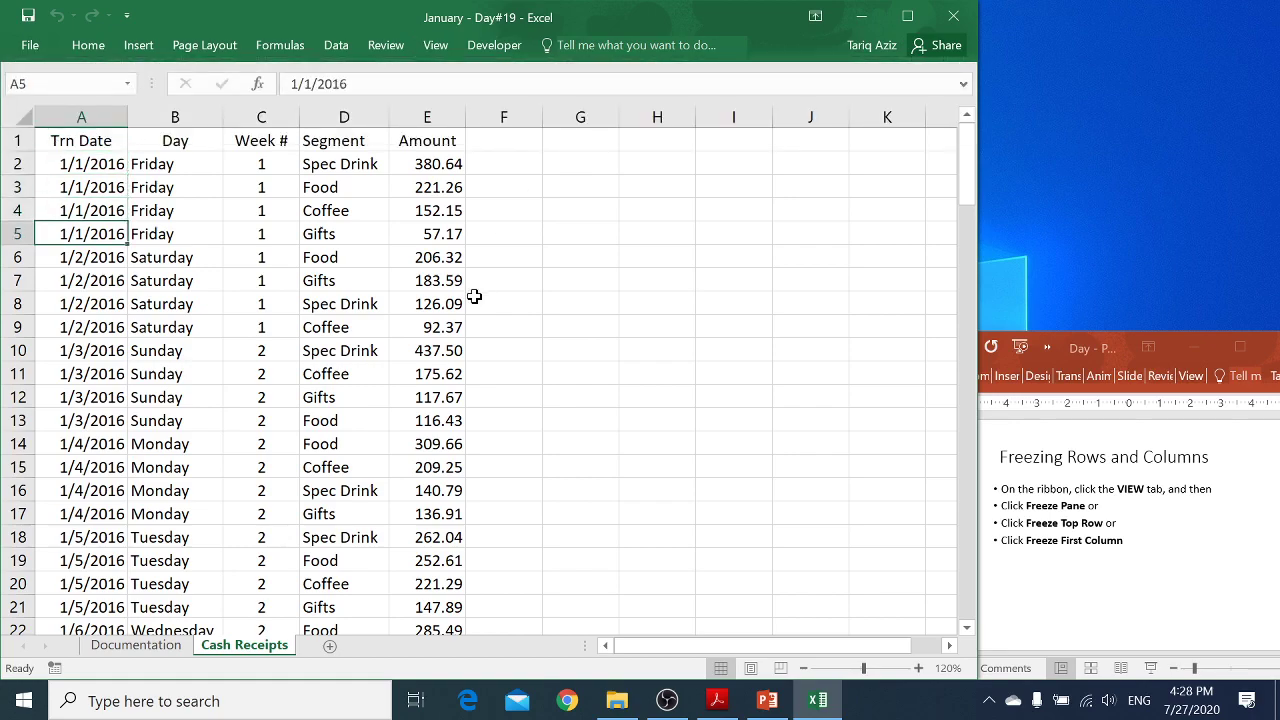
- Return to cell A1 and freeze the top row of the Cash Receipts sheet
key("ctrl+Home")
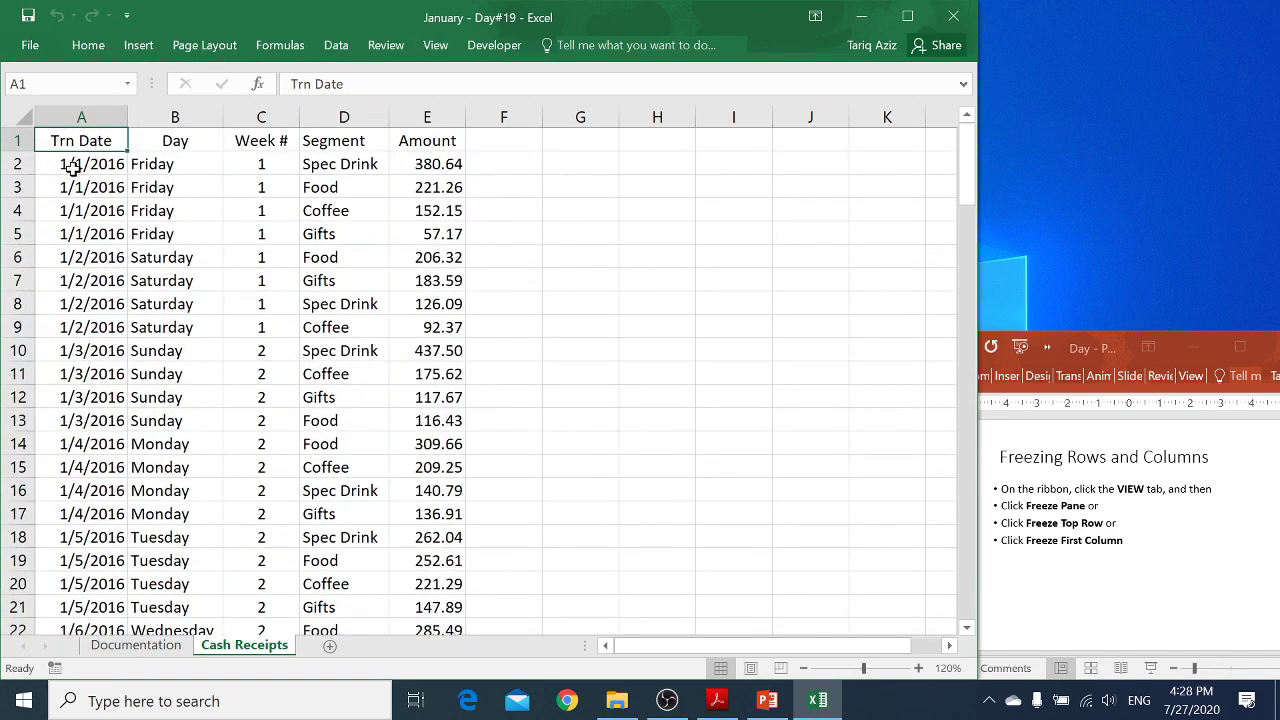
left_click(428, 46)
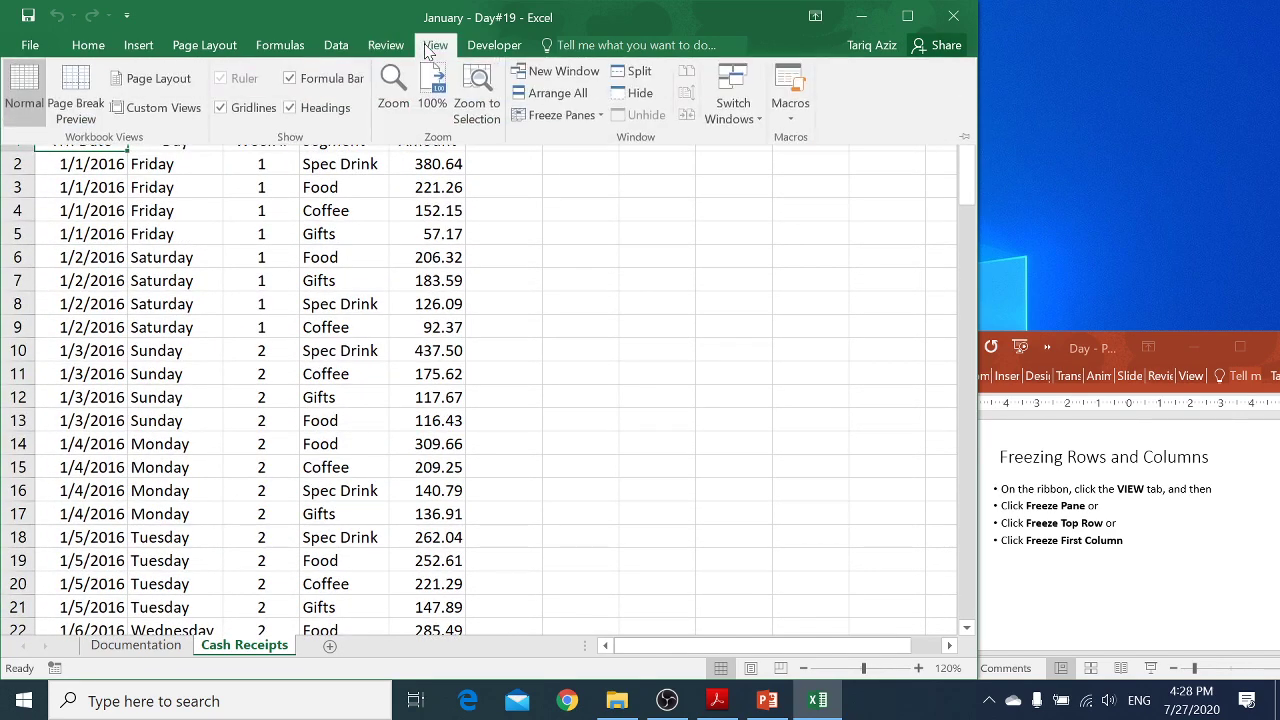
left_click(544, 115)
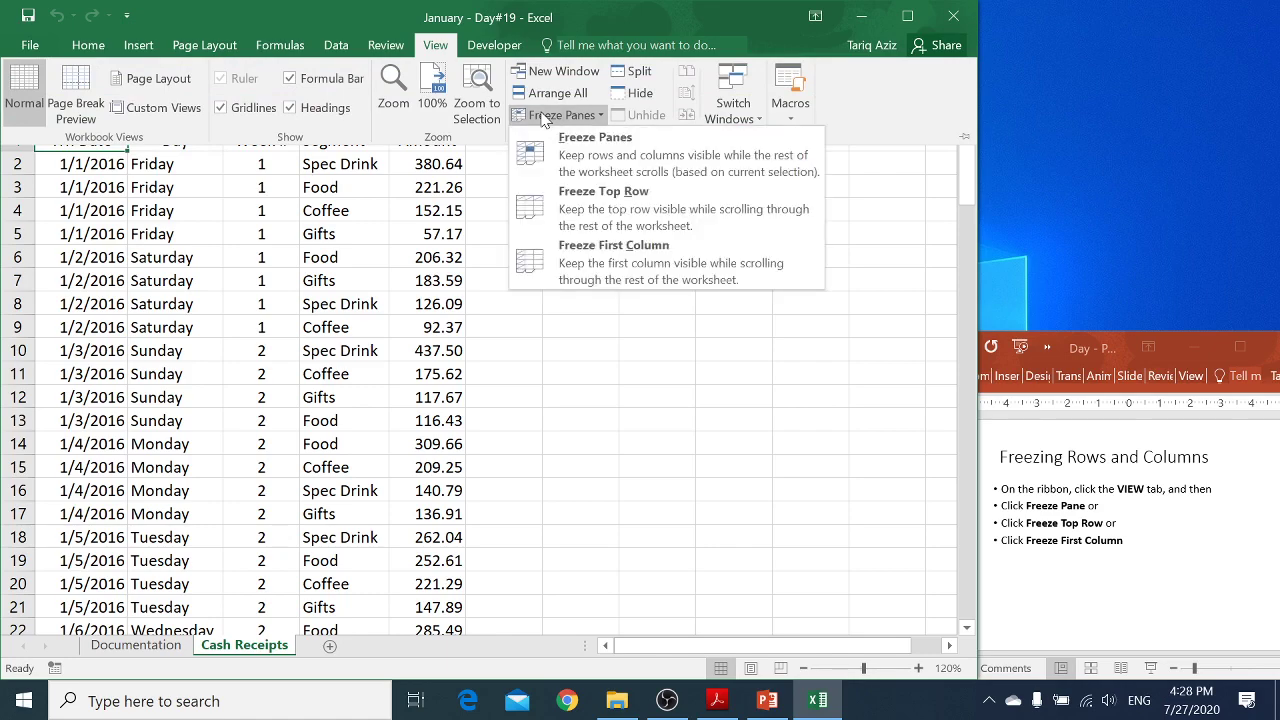
left_click(567, 200)
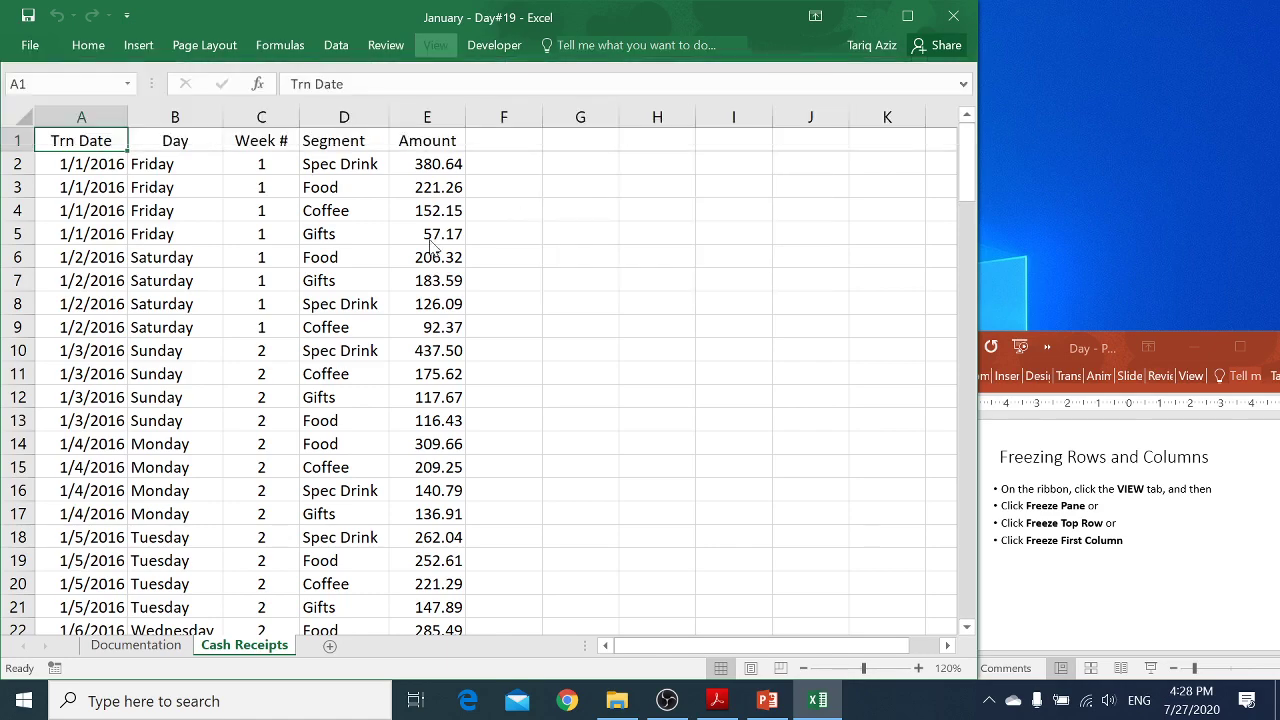
- Page down through the Cash Receipts records to check how the heading row behaves with the top row frozen
key("Page_Down")
key("Page_Down")
key("Page_Down")
key("Page_Down")
key("Page_Down")
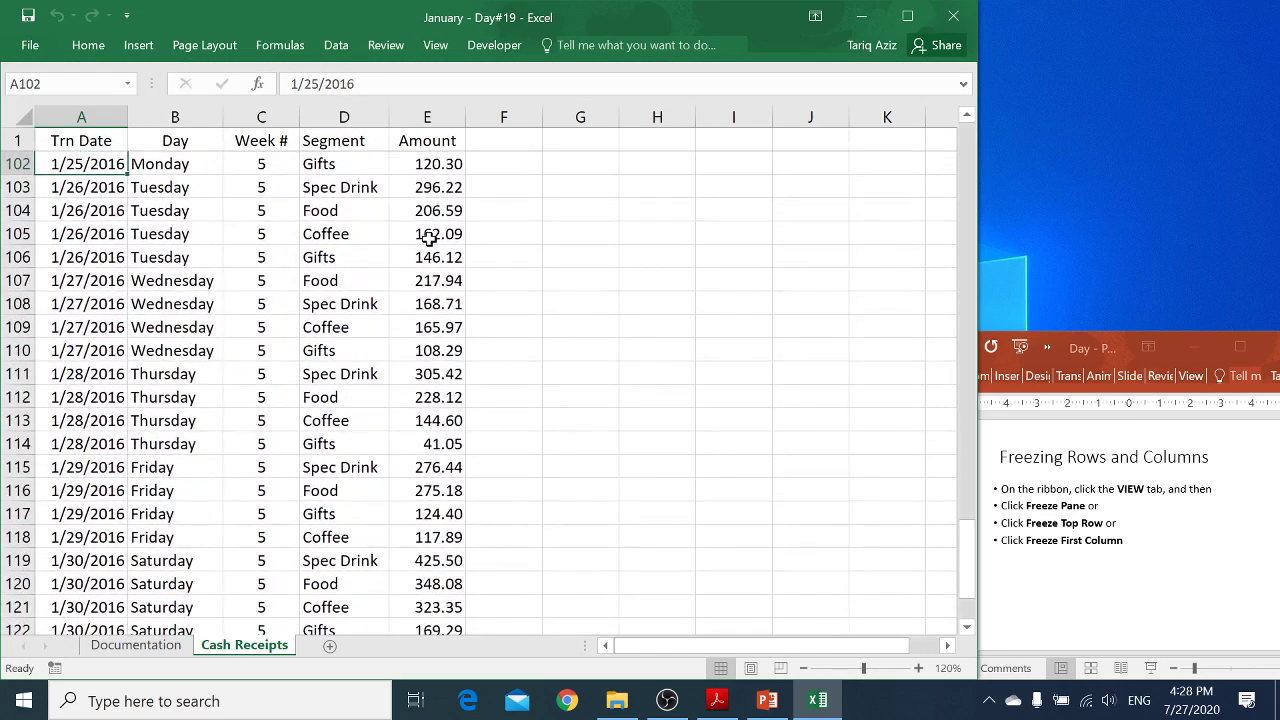
- Switch to PowerPoint, advance to the Create Excel Table slide, and return to the Excel workbook
left_click(1022, 530)
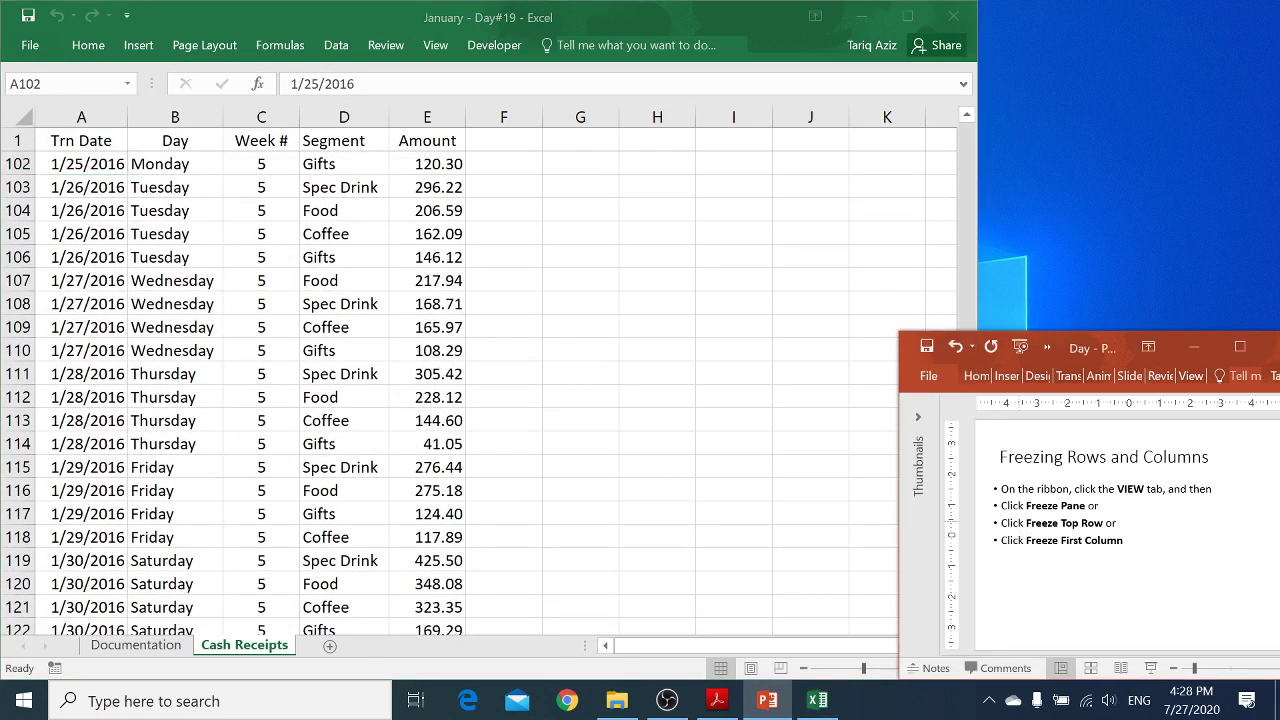
key("Page_Down")
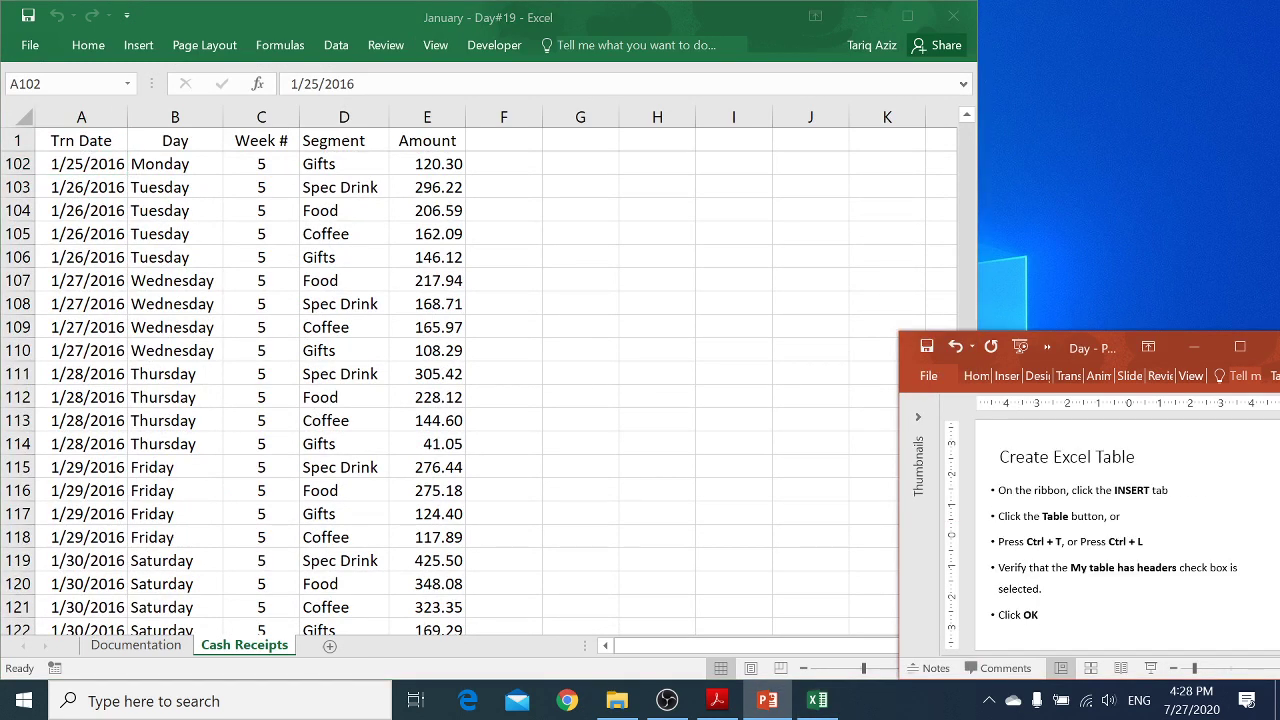
key("alt+Tab")
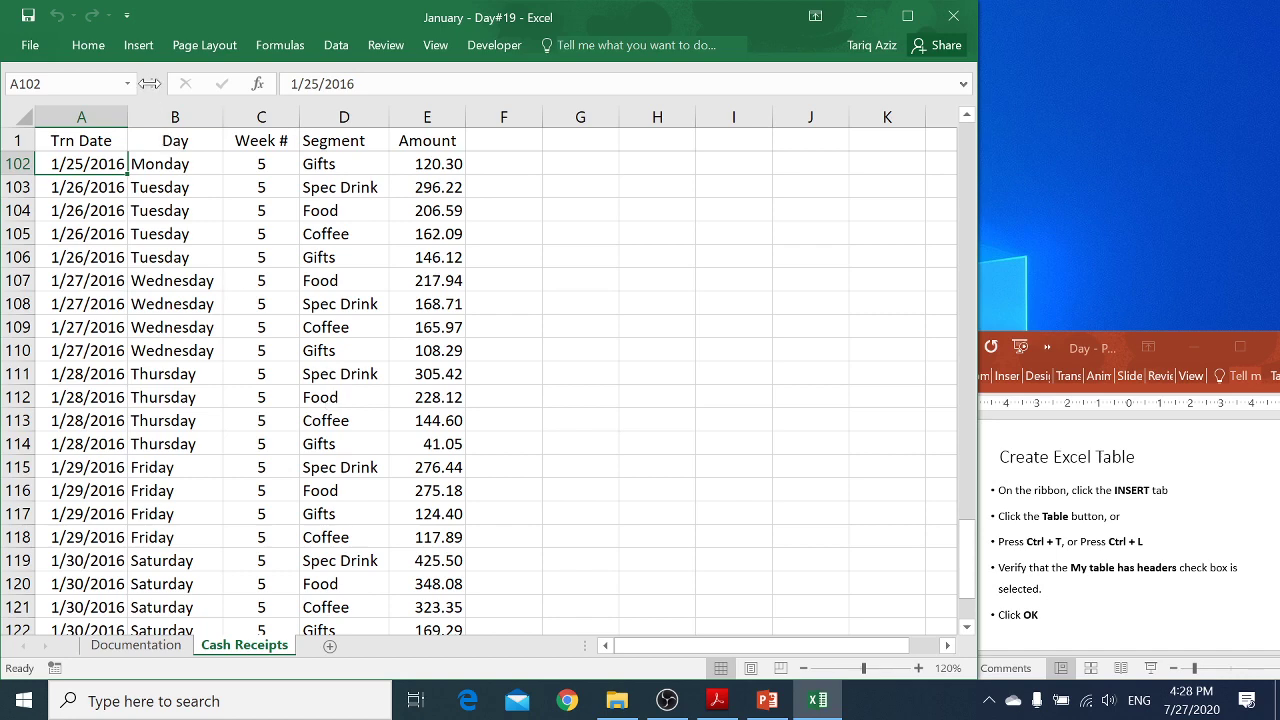
left_click(140, 46)
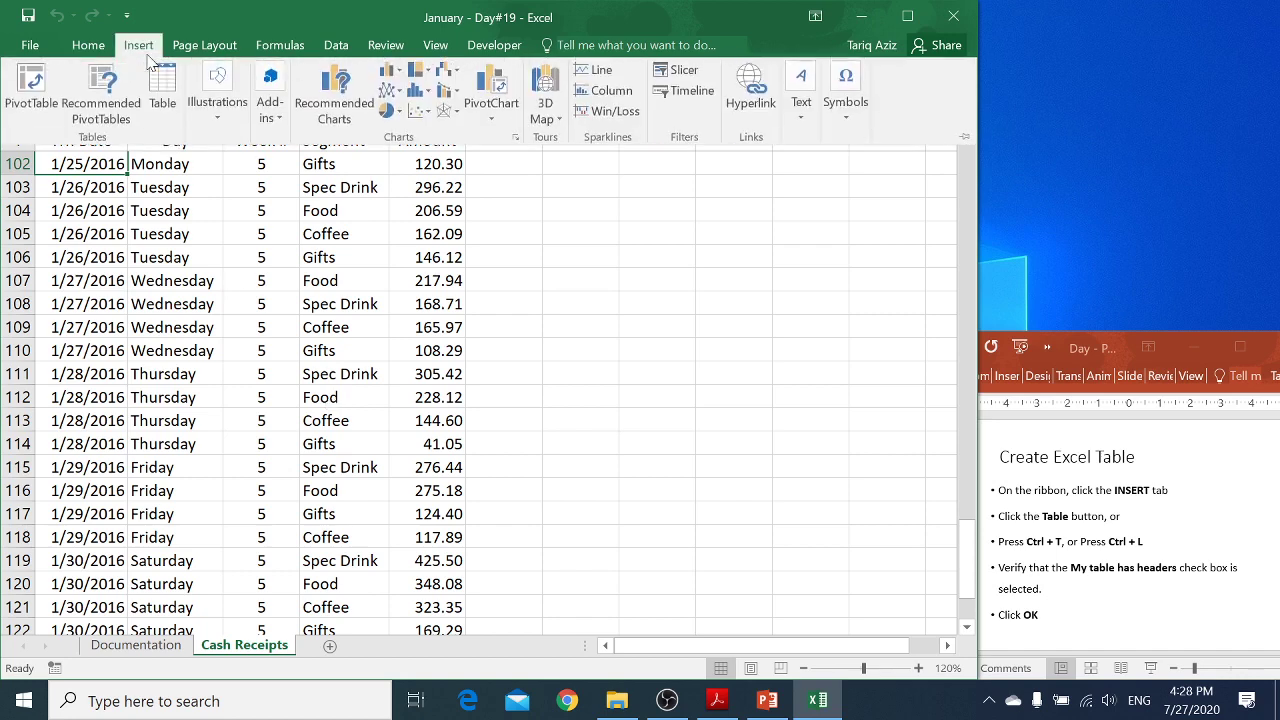
left_click(161, 86)
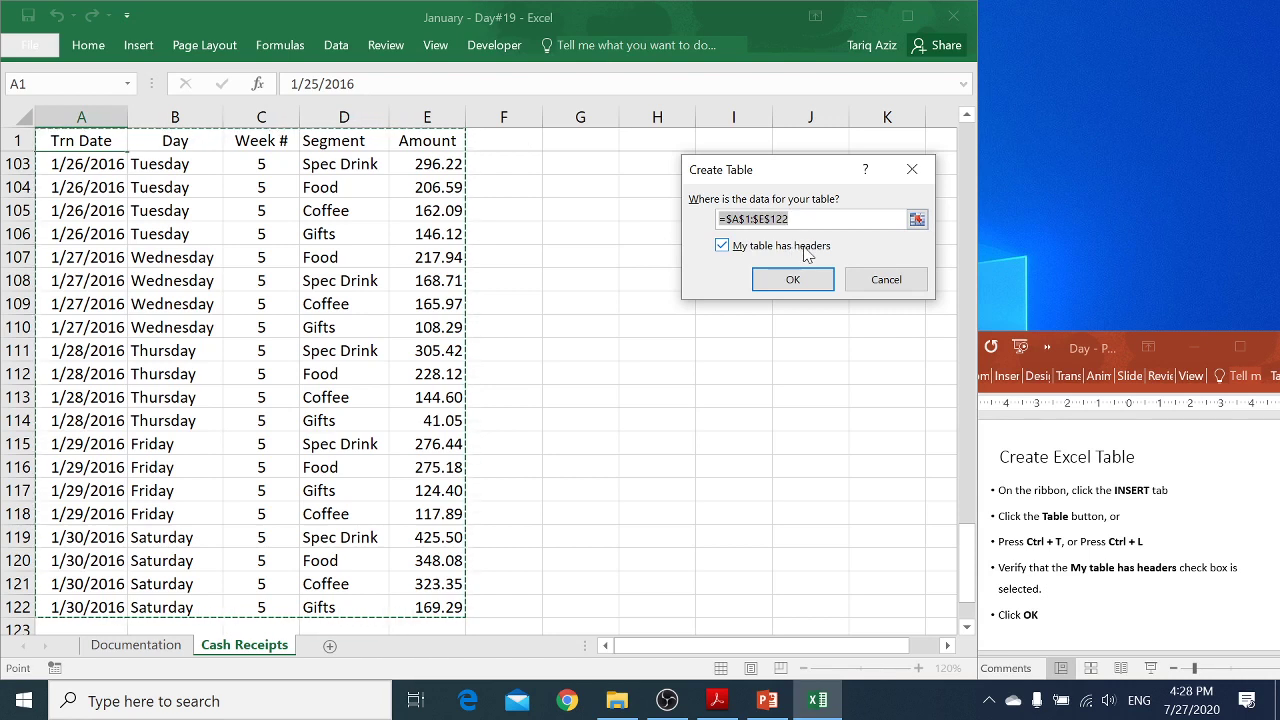
left_click(883, 279)
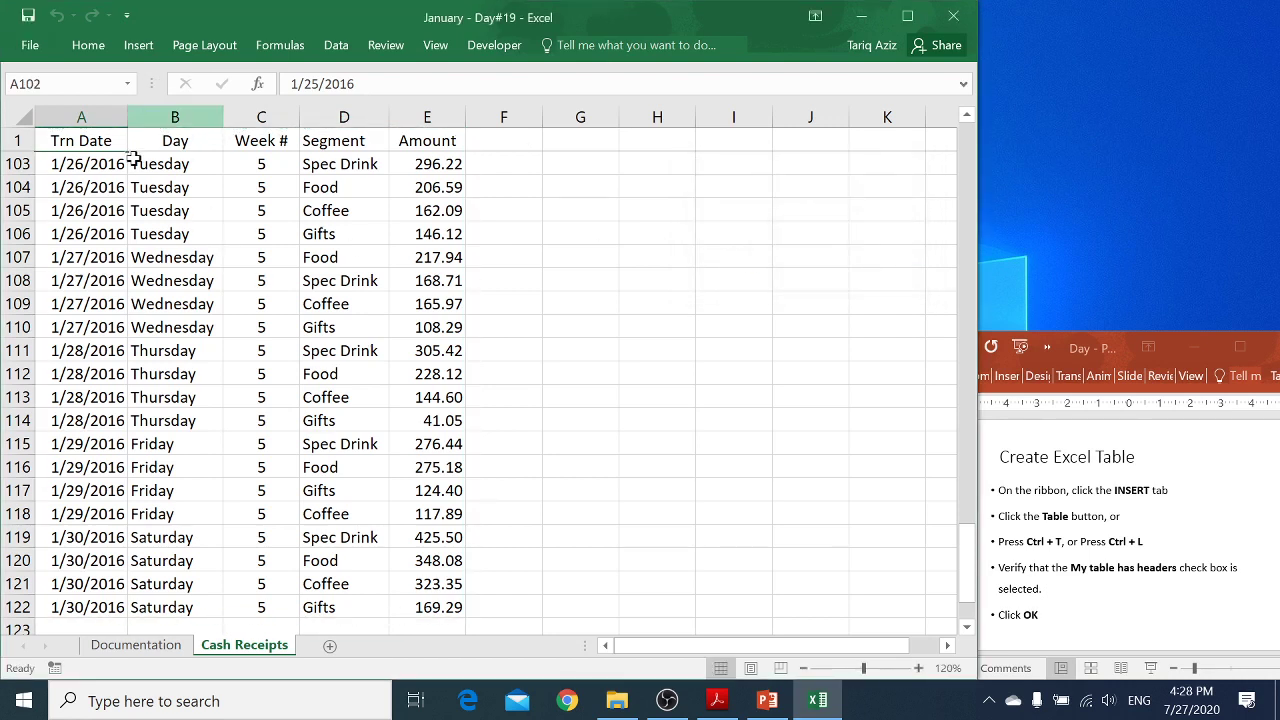
left_click(209, 286)
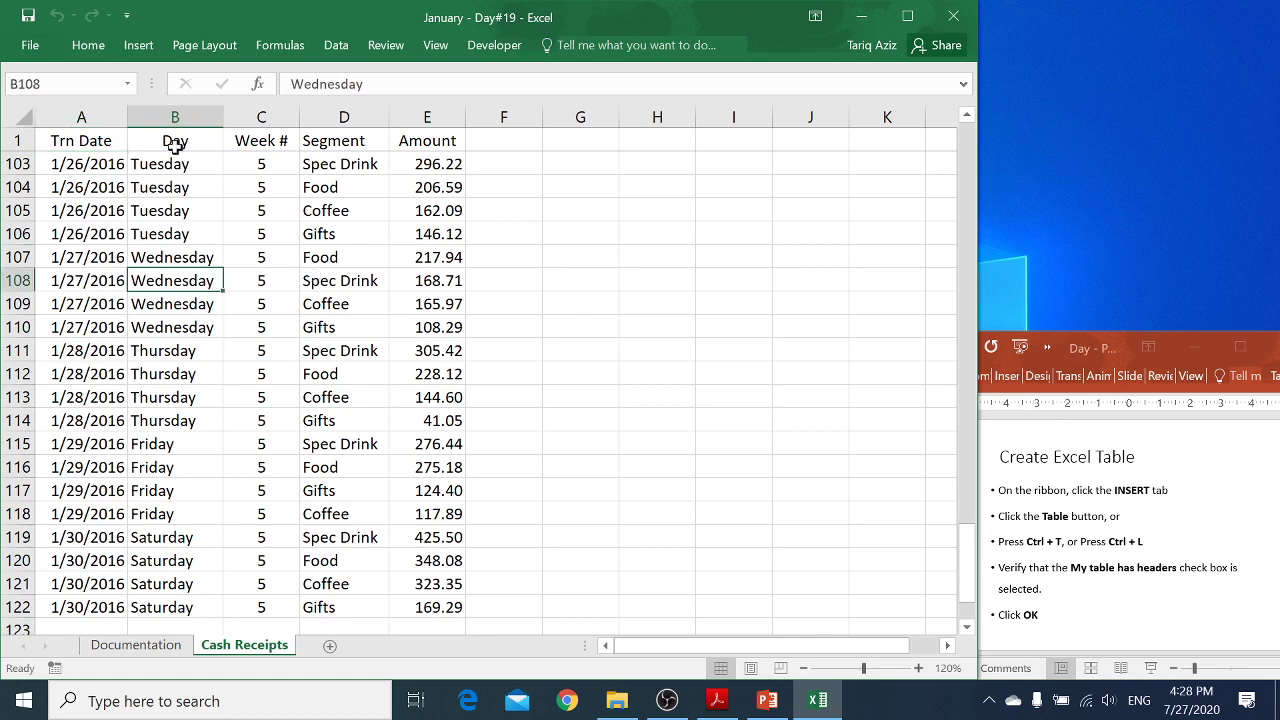
left_click(138, 47)
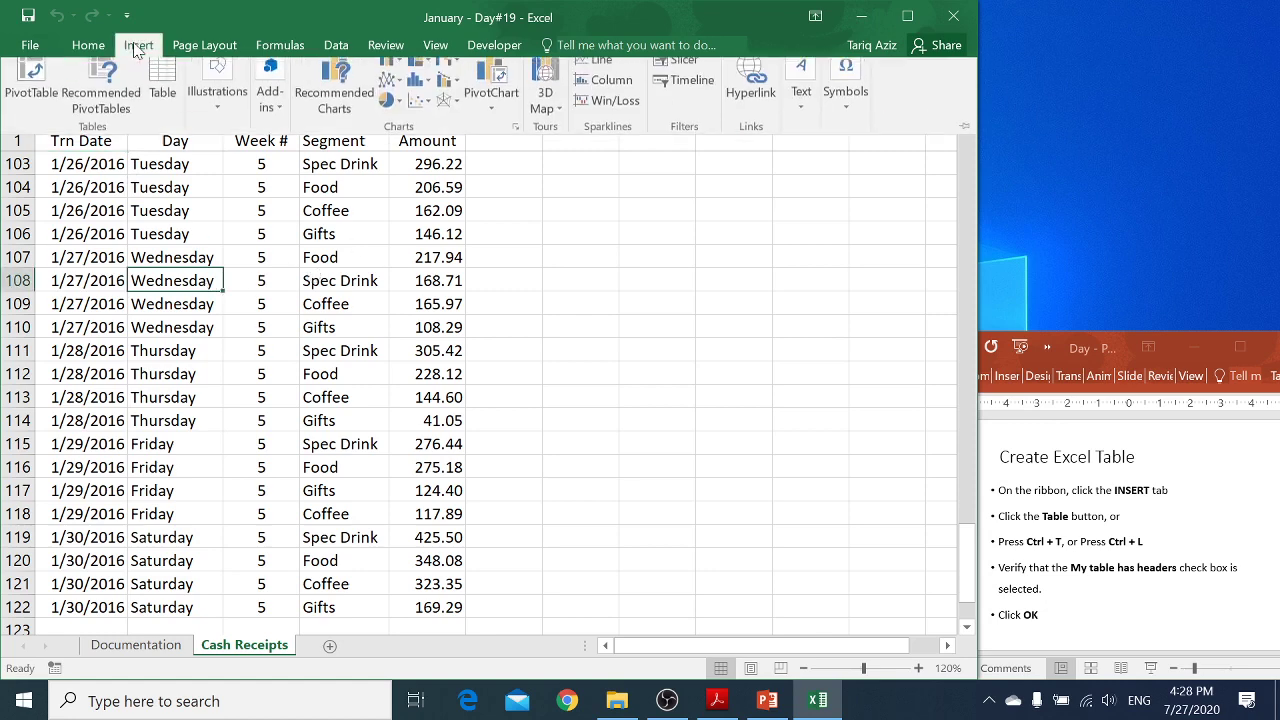
left_click(164, 95)
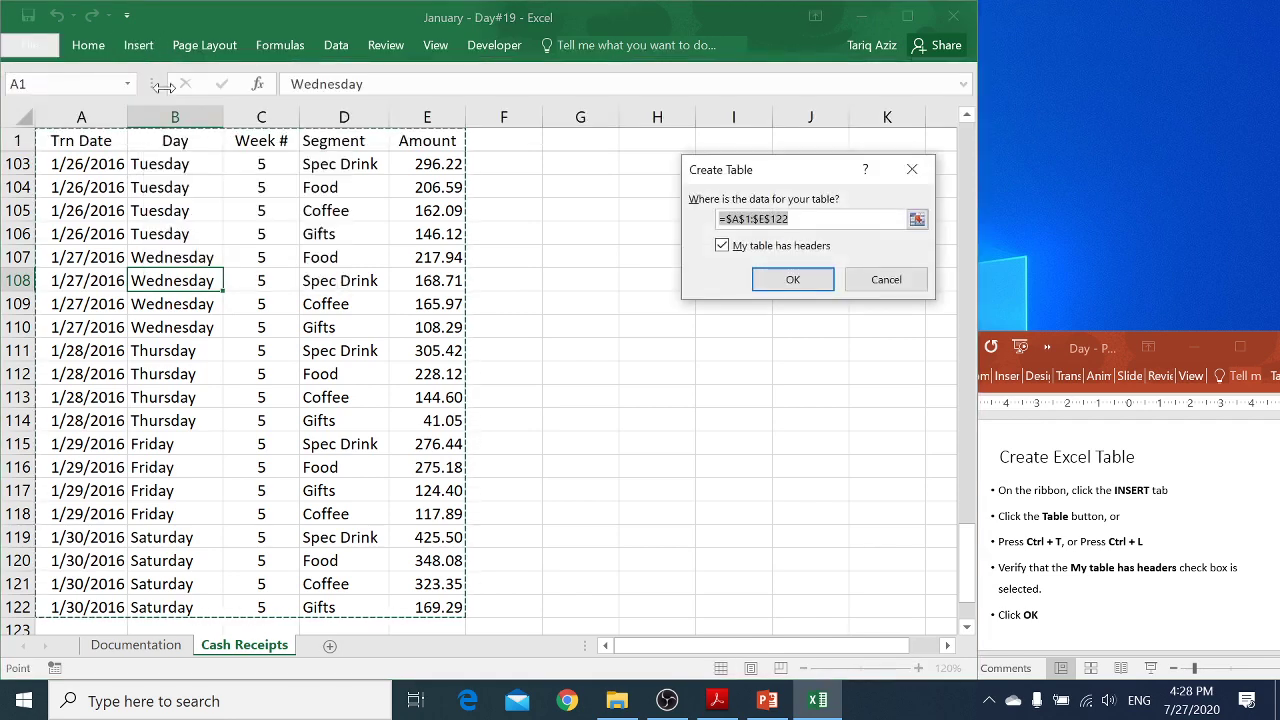
left_click(884, 283)
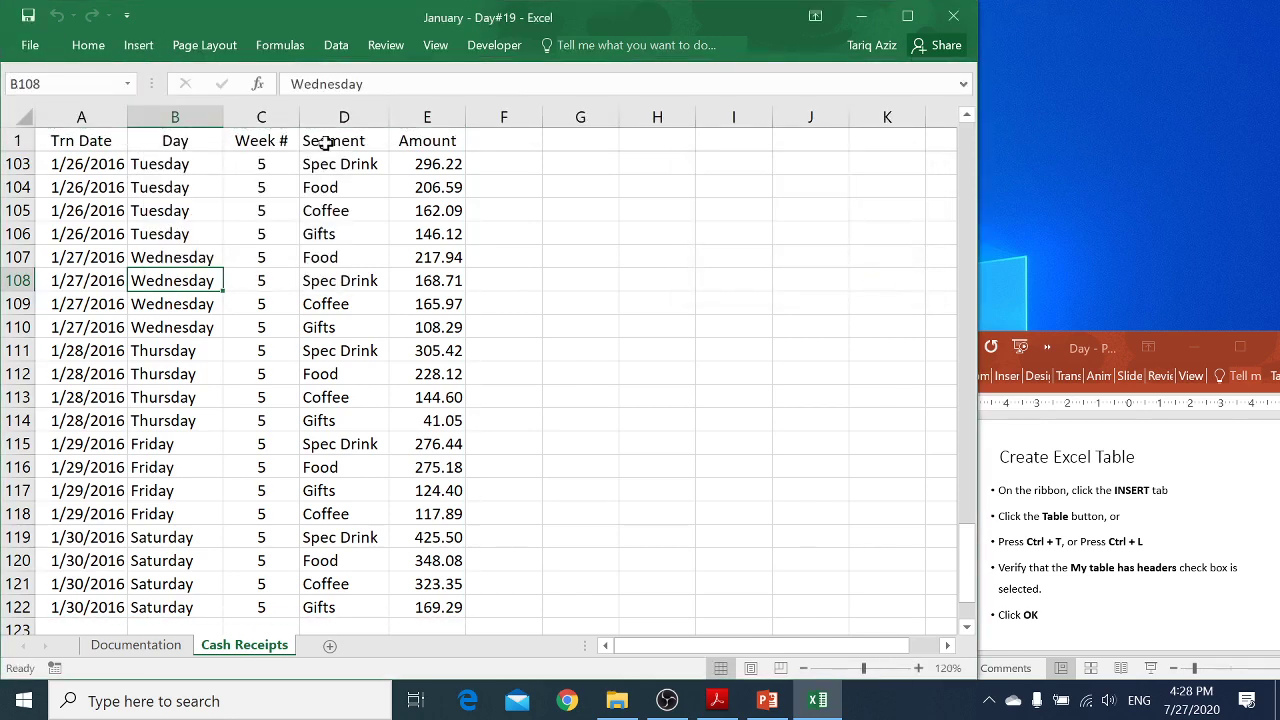
left_click(148, 52)
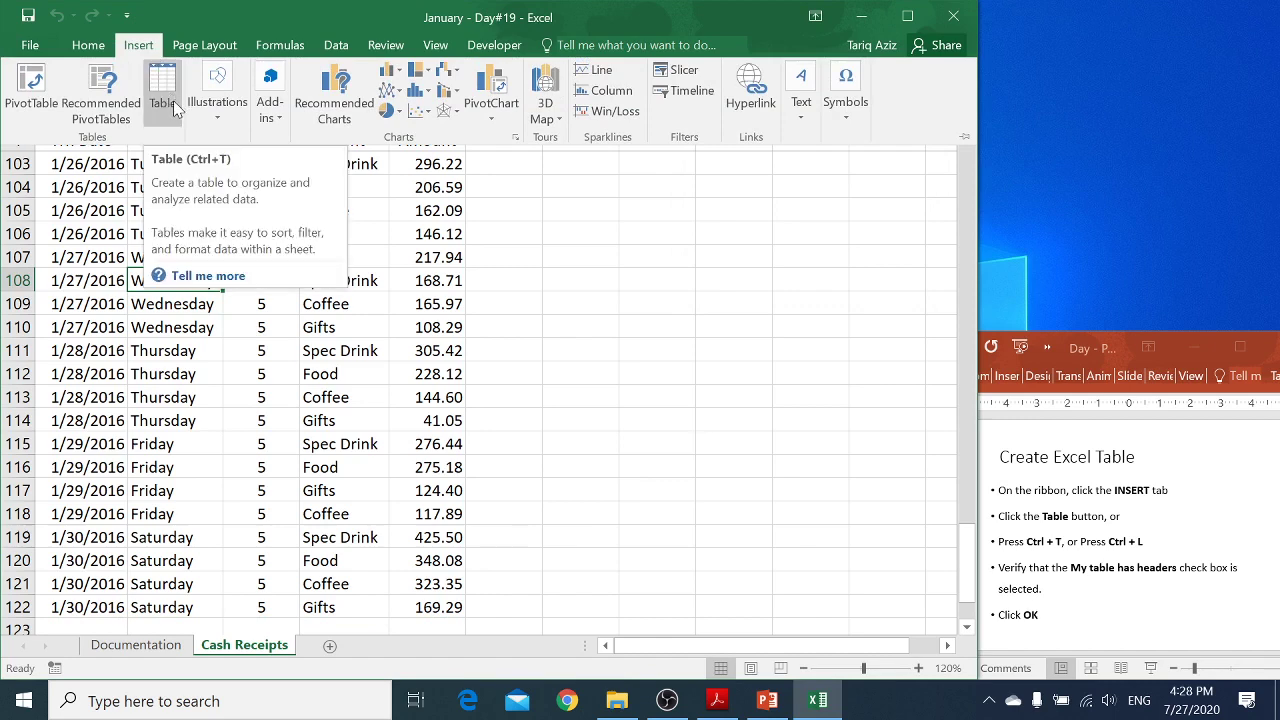
left_click(193, 375)
key("ctrl+t")
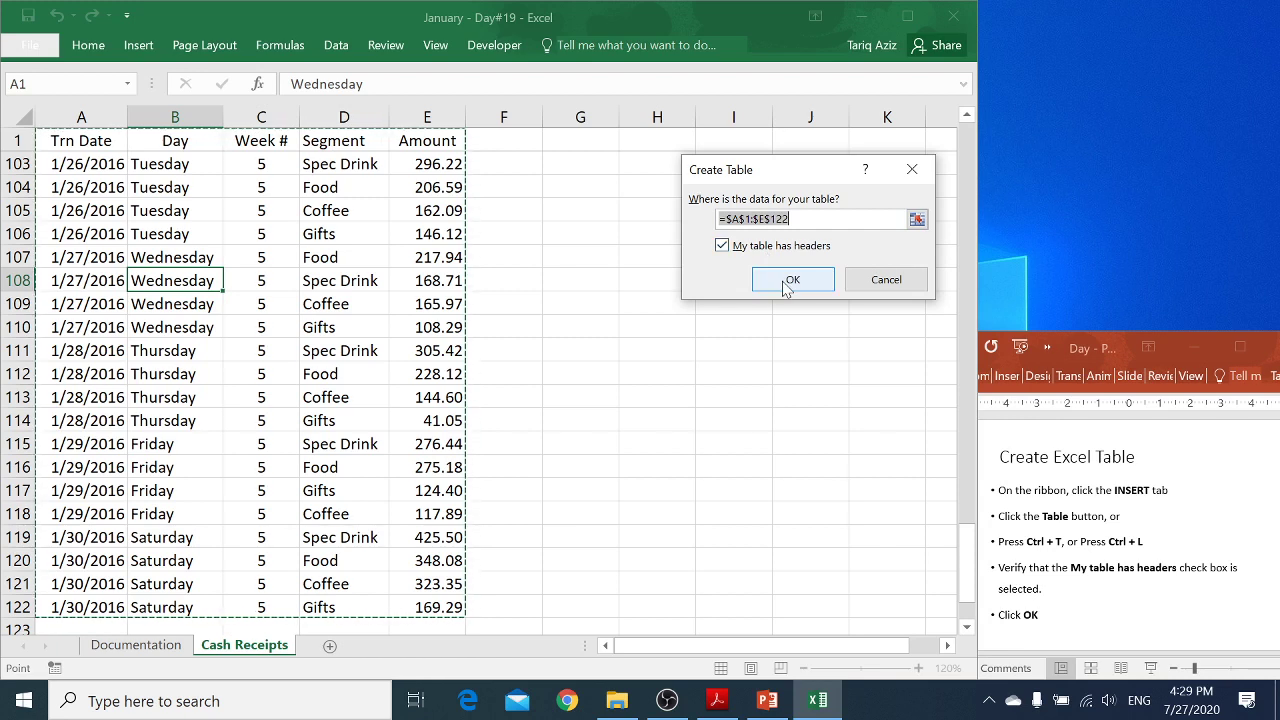
left_click(886, 279)
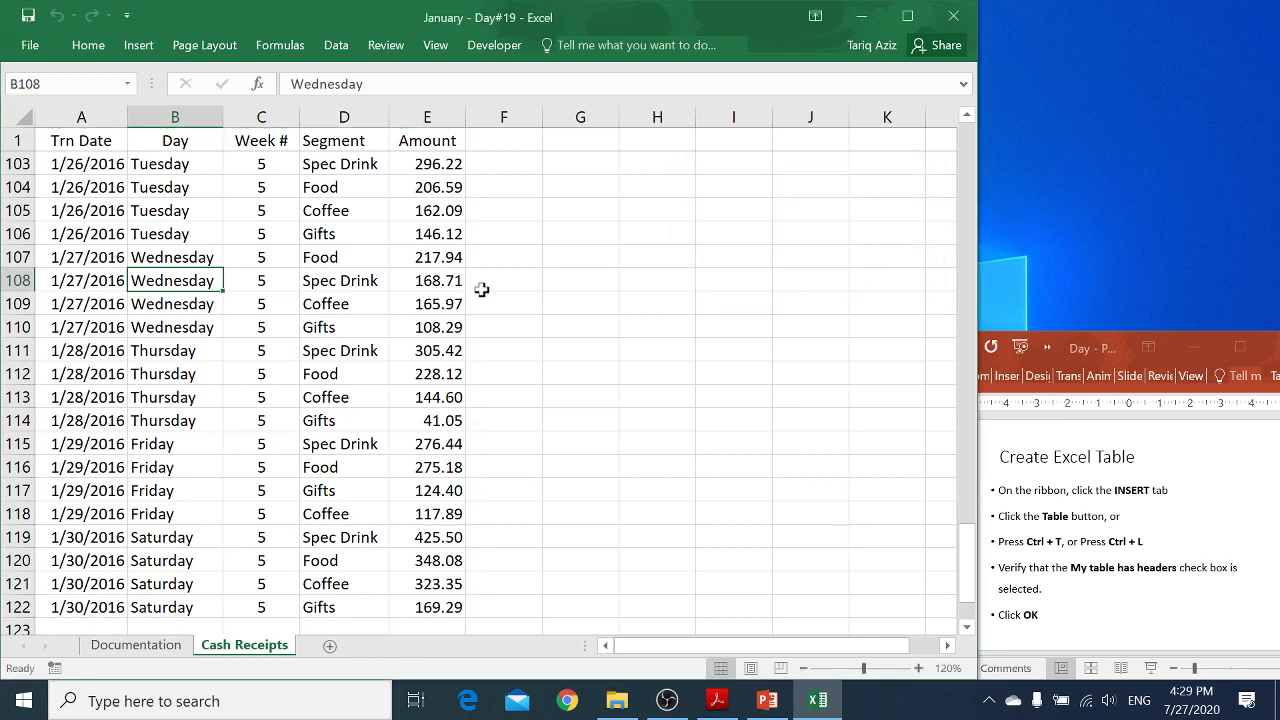
- Convert the Cash Receipts data in A1:E122 into an Excel table with headers
left_click(203, 333)
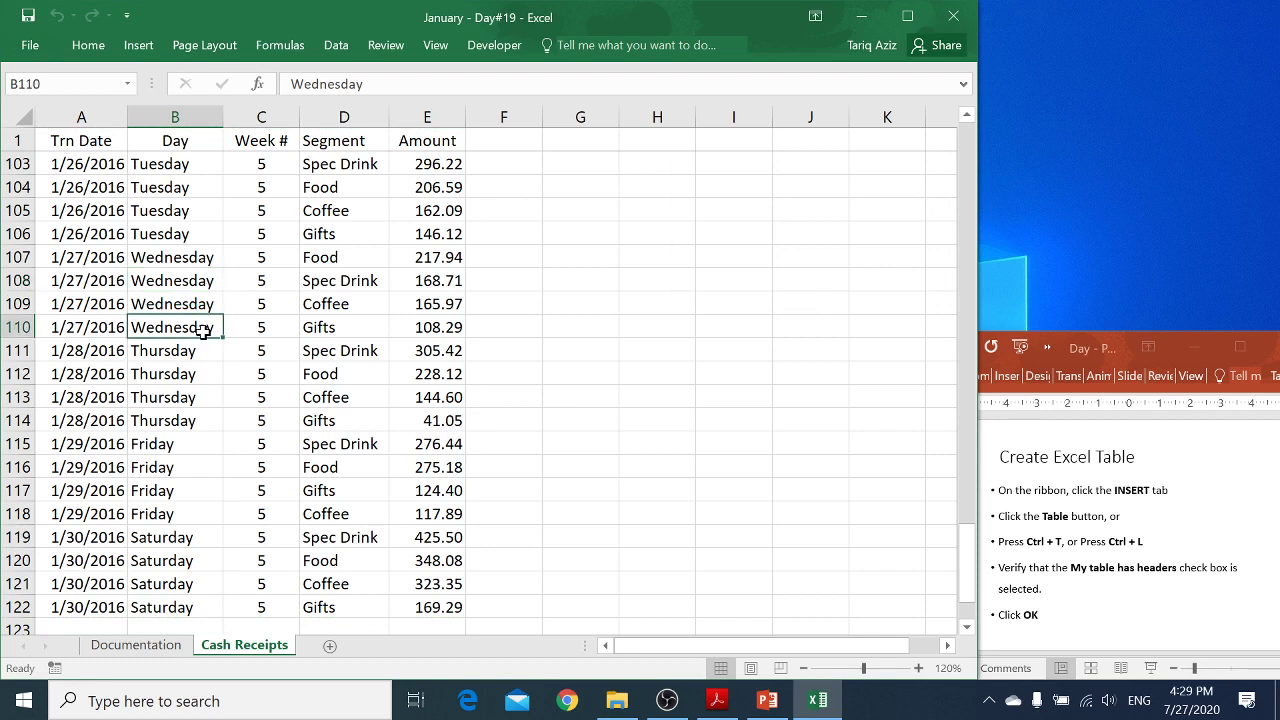
key("ctrl+t")
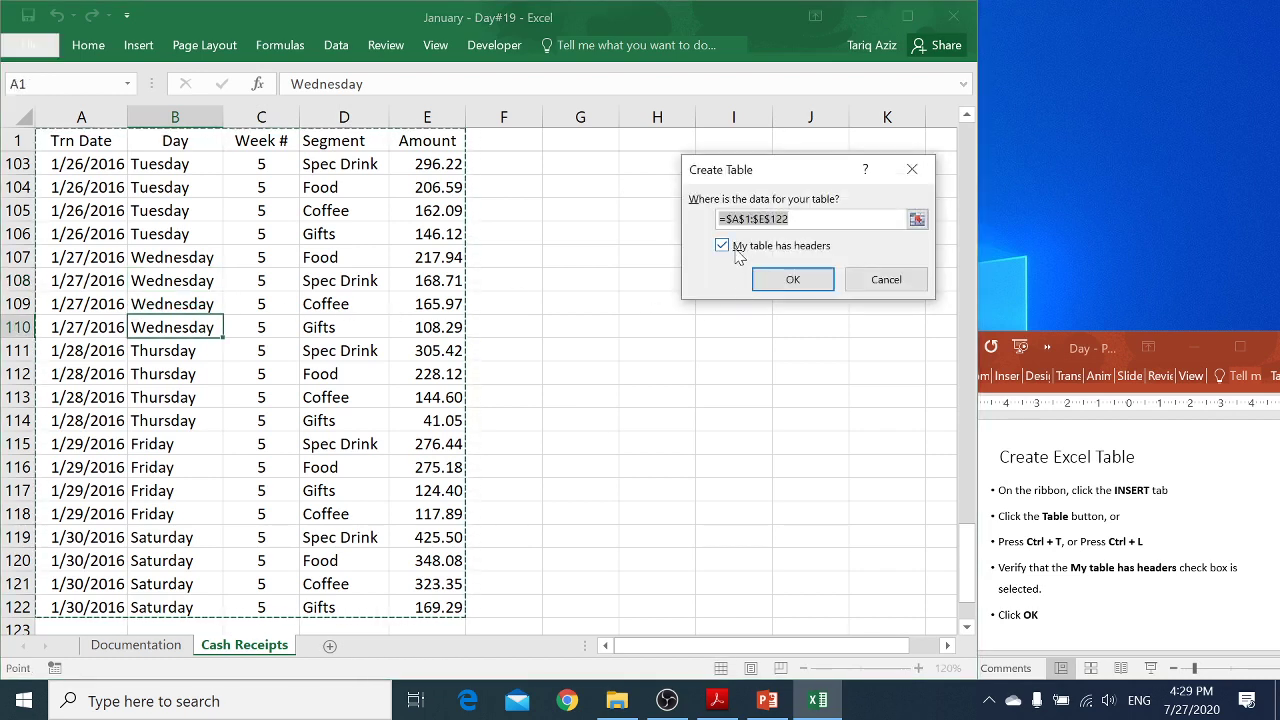
left_click(792, 279)
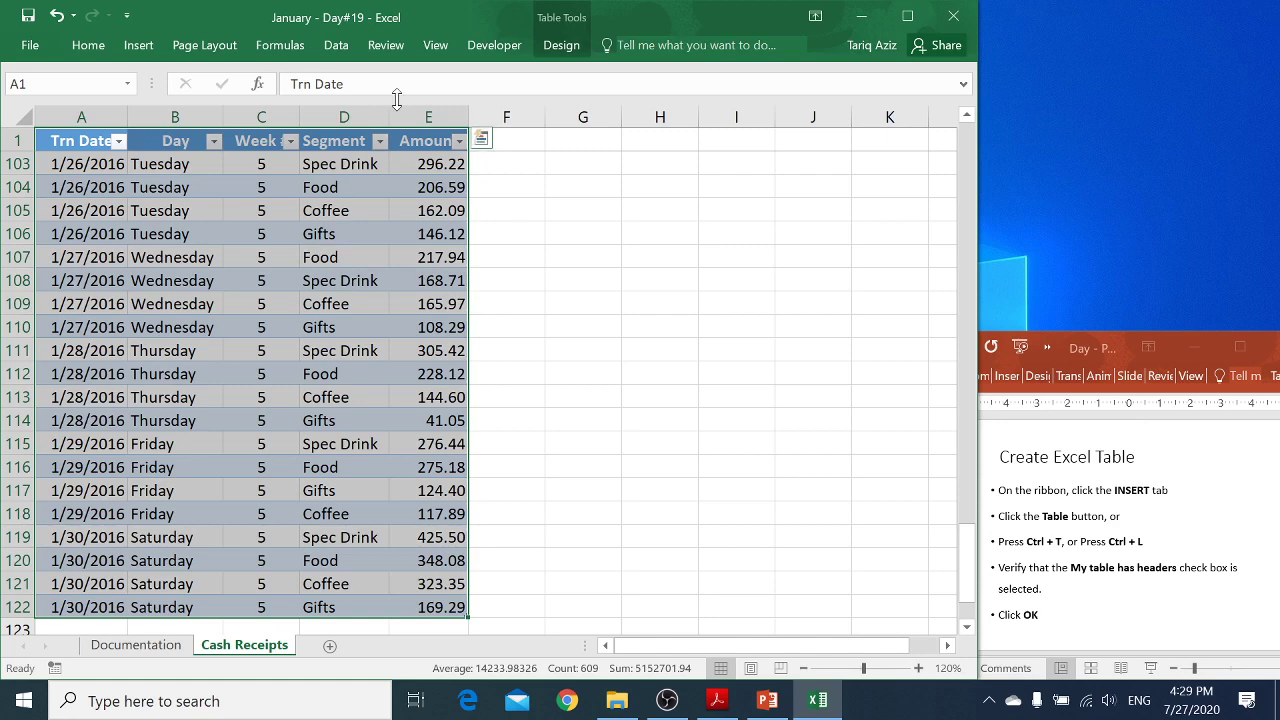
- Apply the orange Table Style Medium 3 to the cash receipts table
left_click(562, 46)
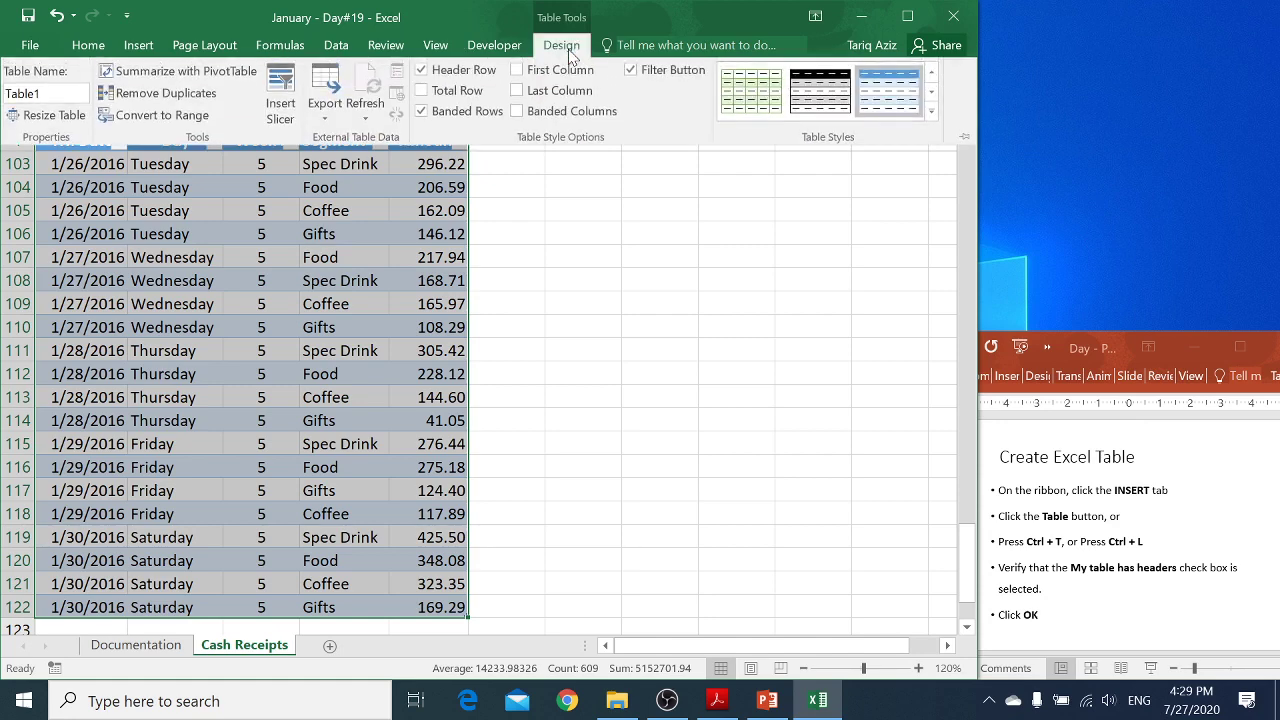
left_click(931, 111)
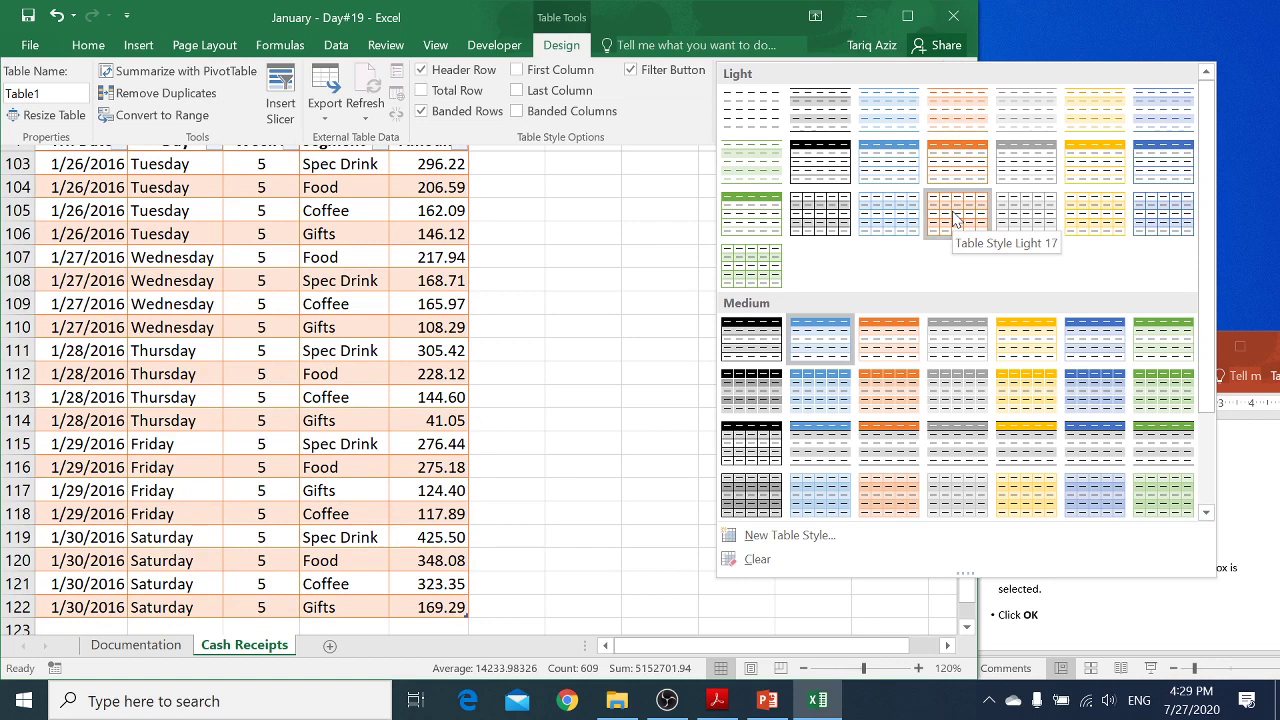
left_click(899, 347)
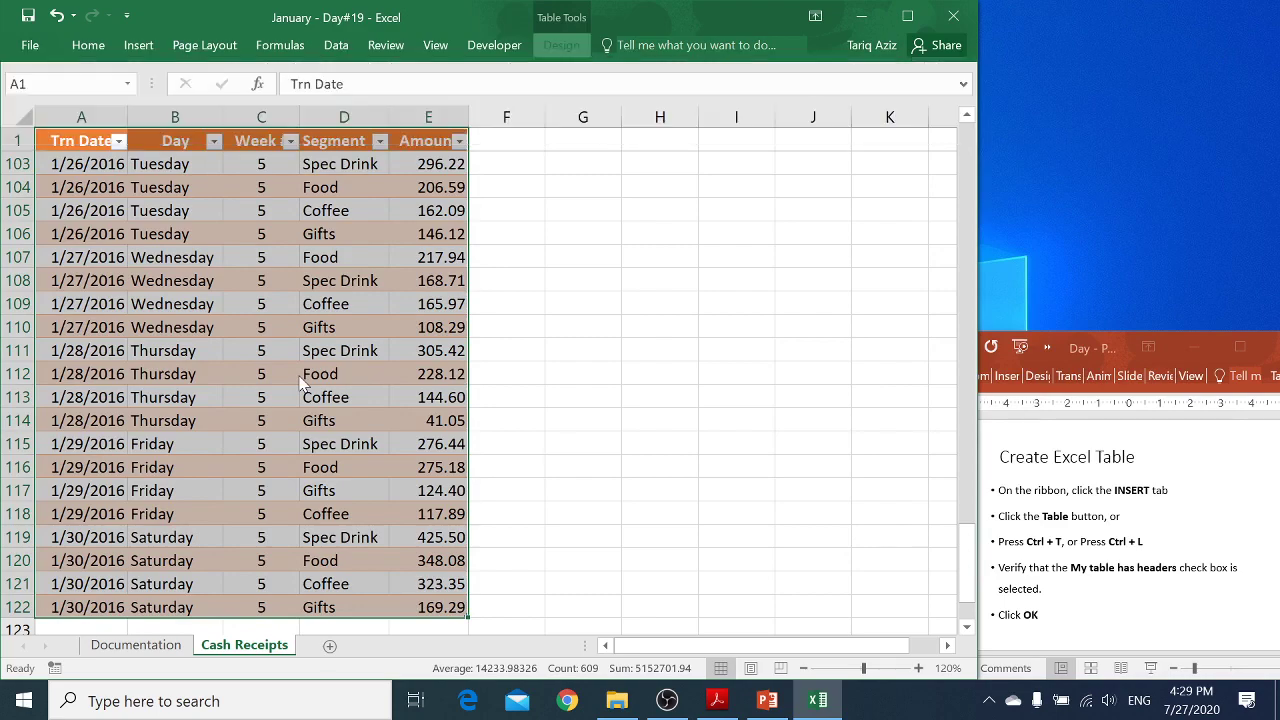
- Page back up through the styled table to the first record and select cell A2
key("Page_Up")
key("Page_Up")
key("Page_Up")
key("Page_Up")
key("Page_Up")
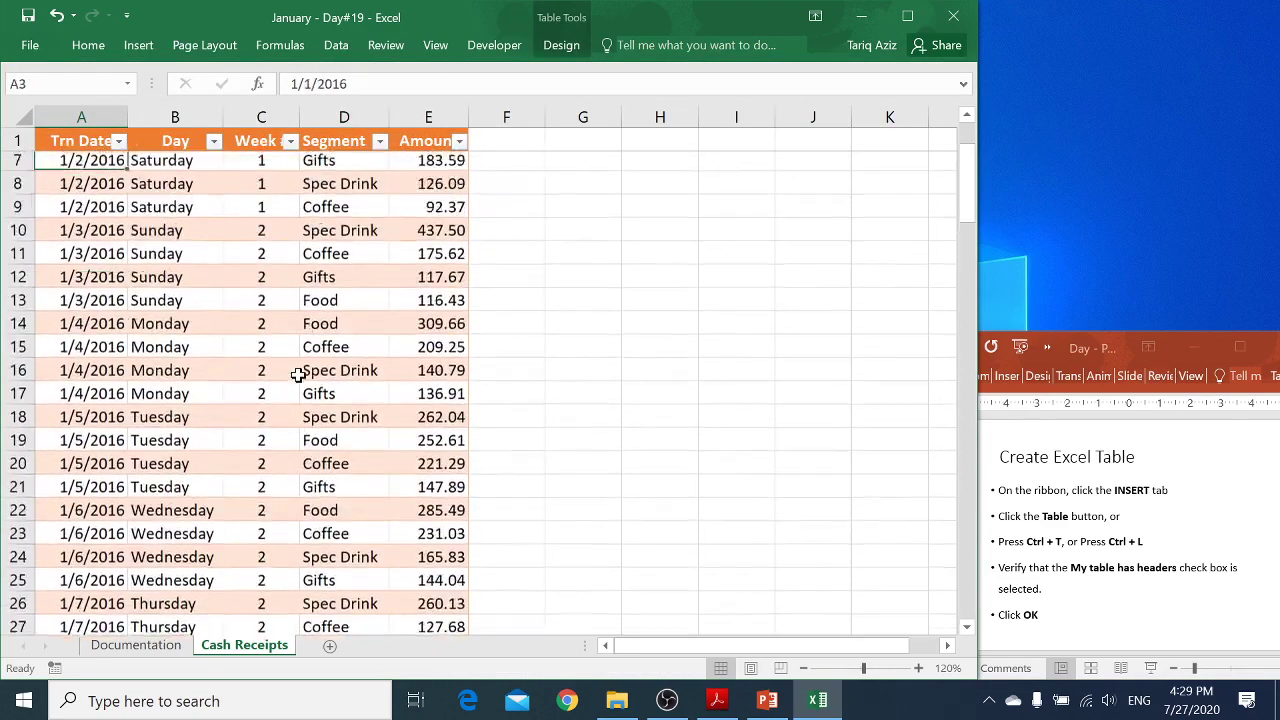
key("Up")
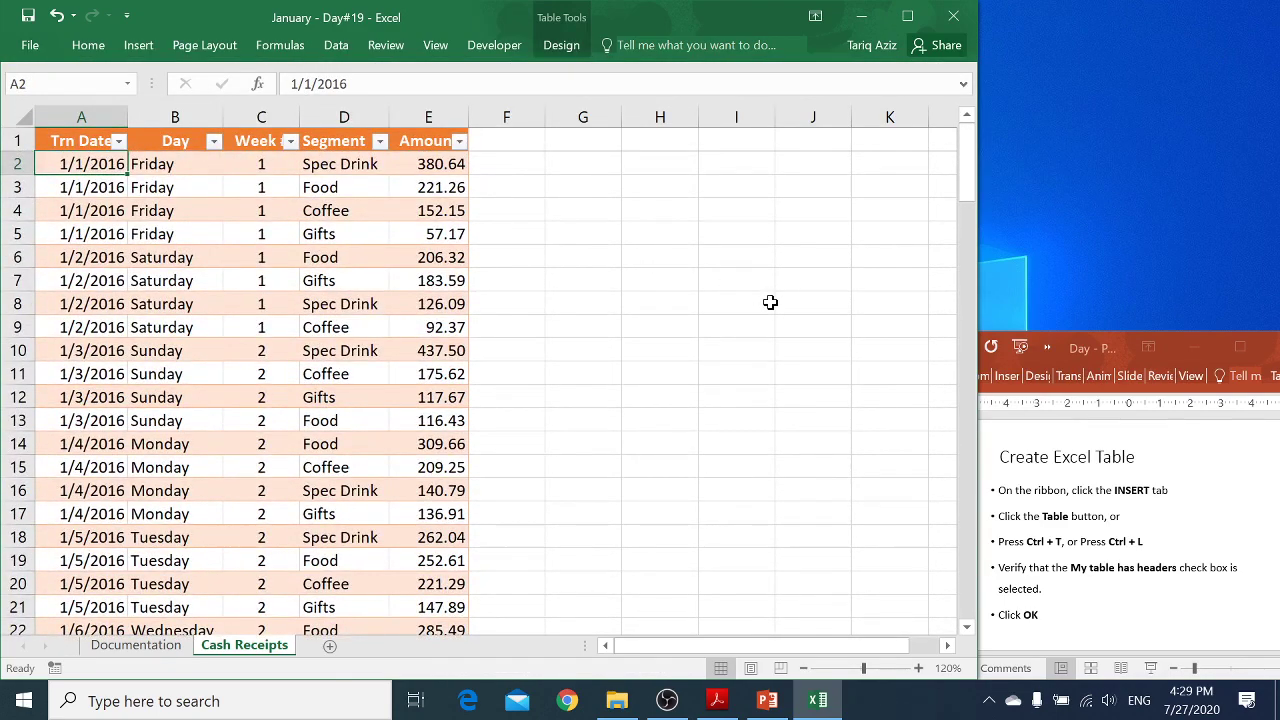
- Switch to PowerPoint, advance to the Rename Excel Table slide, and return to the Excel workbook
left_click(1048, 533)
key("Page_Down")
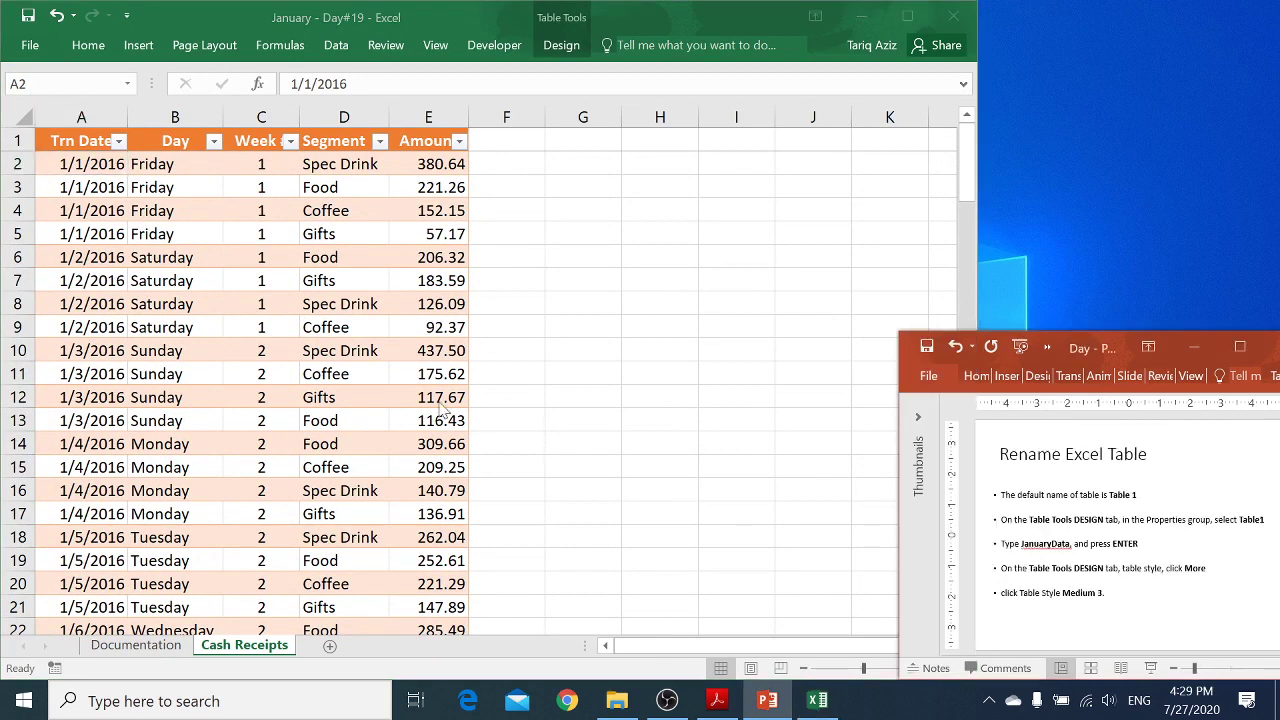
left_click(280, 342)
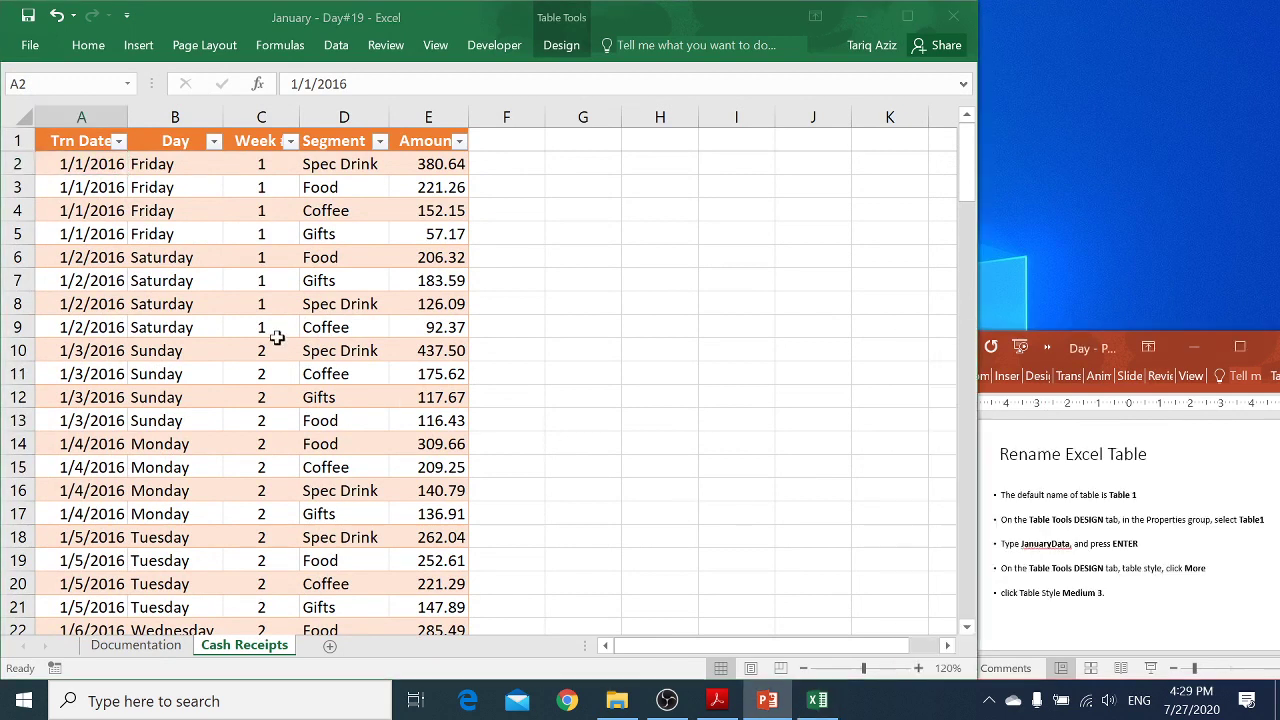
- Rename the cash receipts table as JanuaryData and check the table name in its design properties
left_click(561, 45)
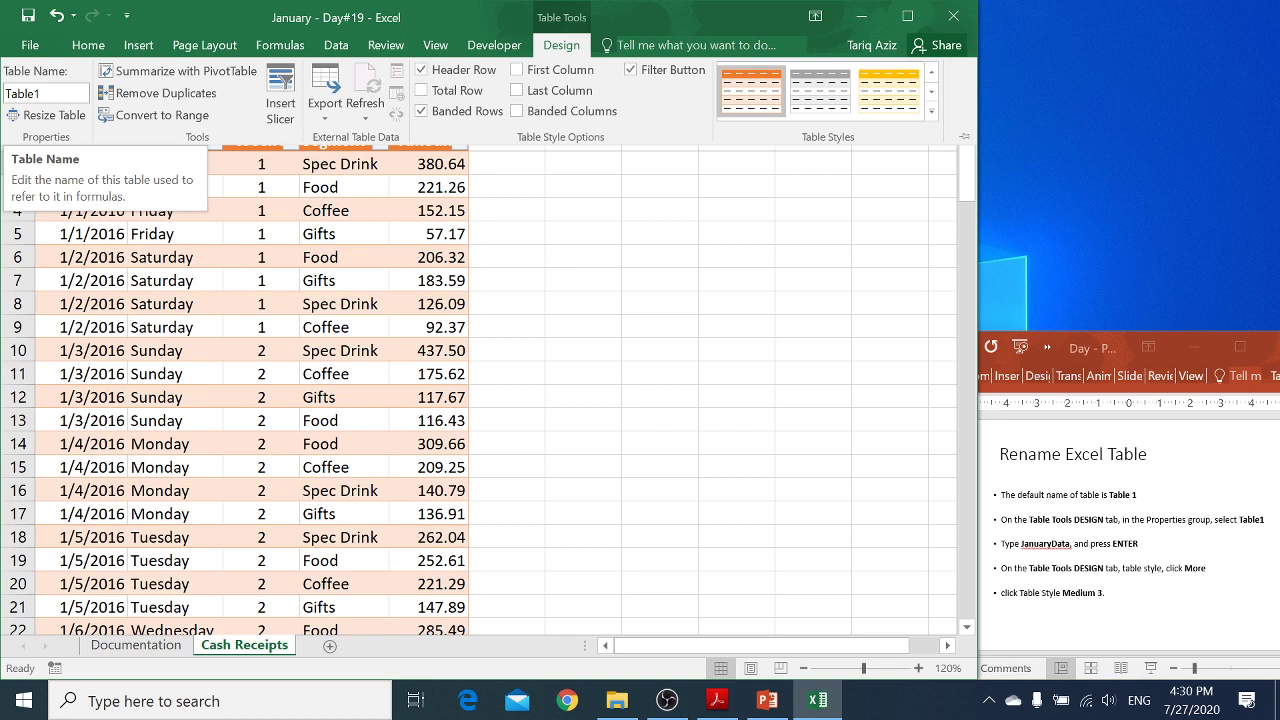
left_click(42, 94)
type("Jan")
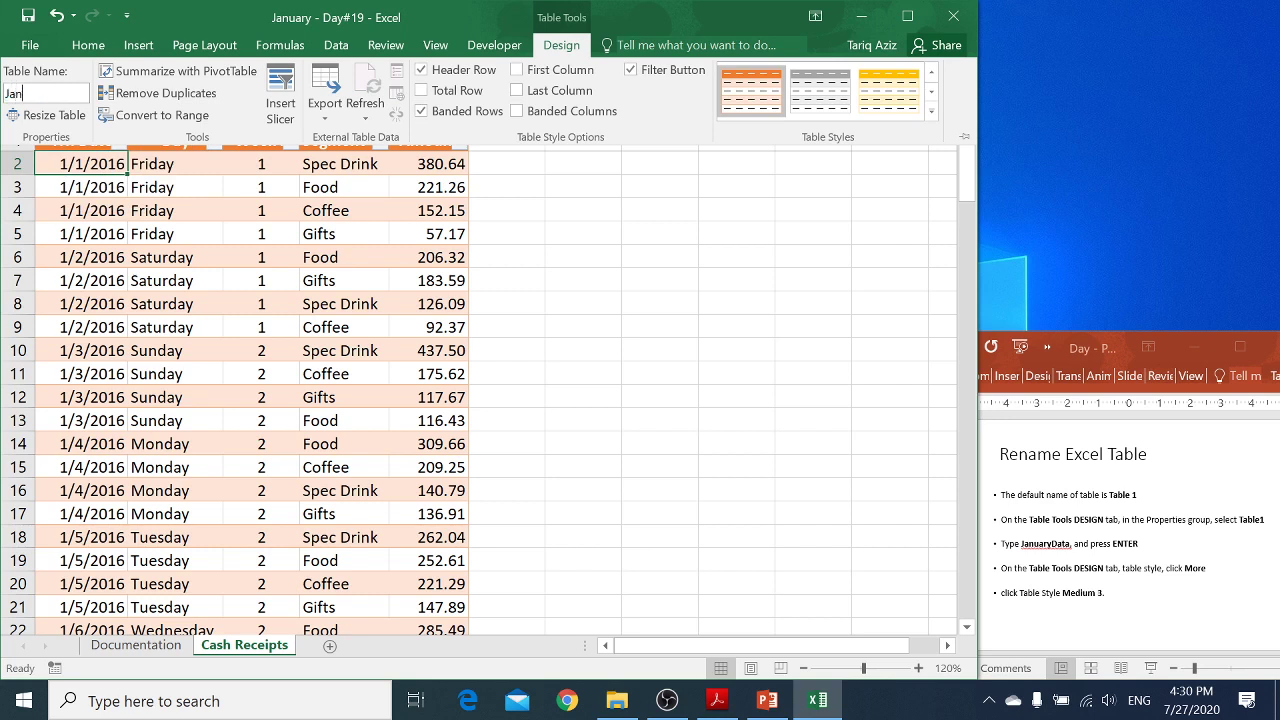
type("Data")
key("BackSpace")
key("BackSpace")
key("BackSpace")
key("BackSpace")
type("uaryData")
key("Return")
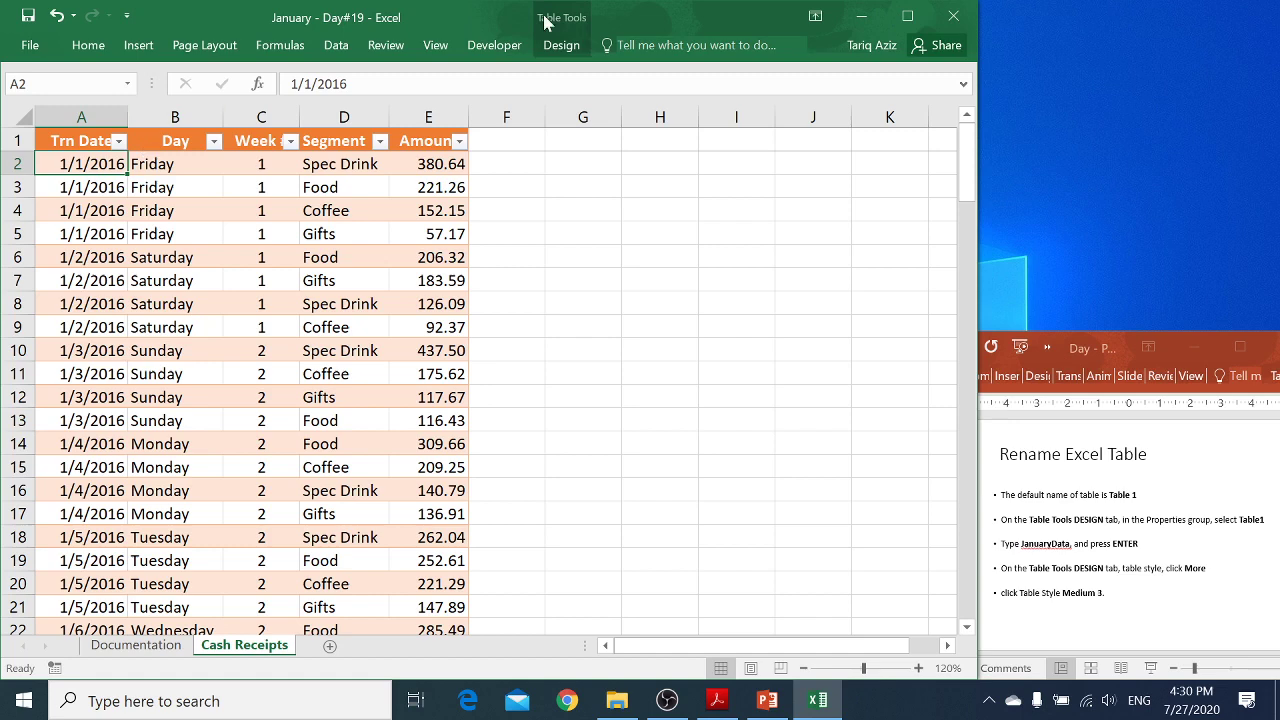
left_click(561, 45)
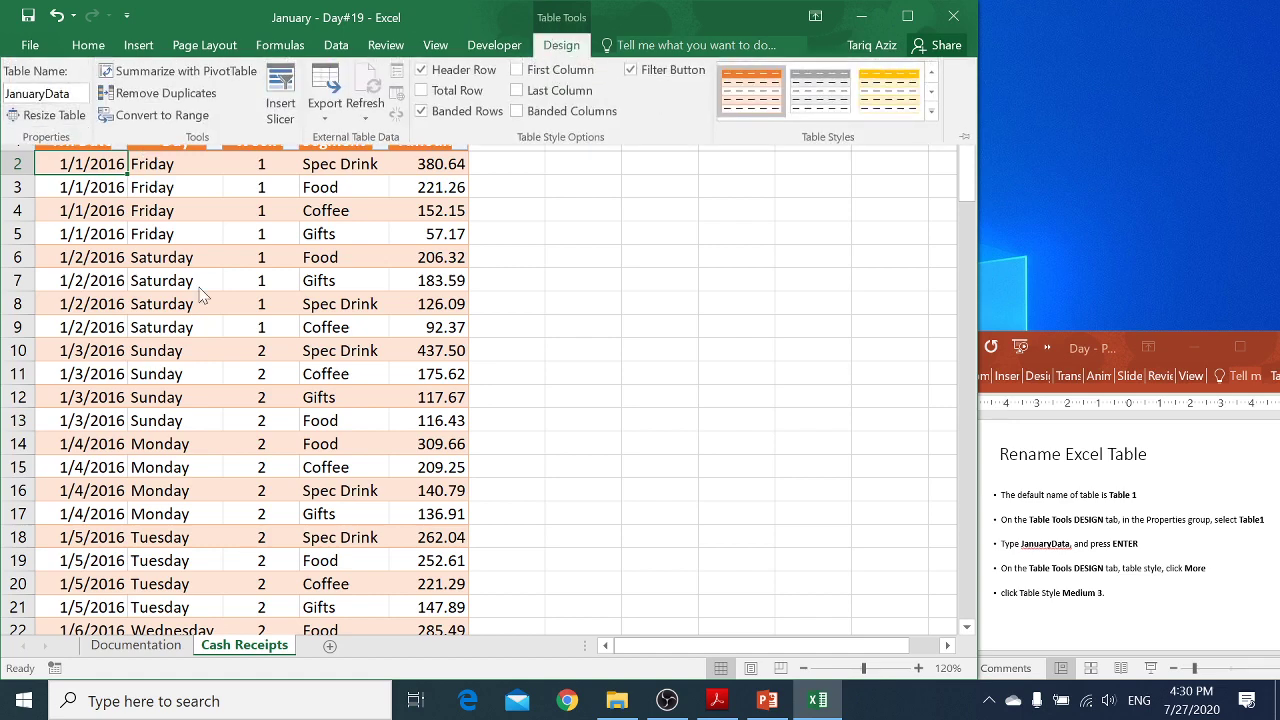
key("ctrl+F1")
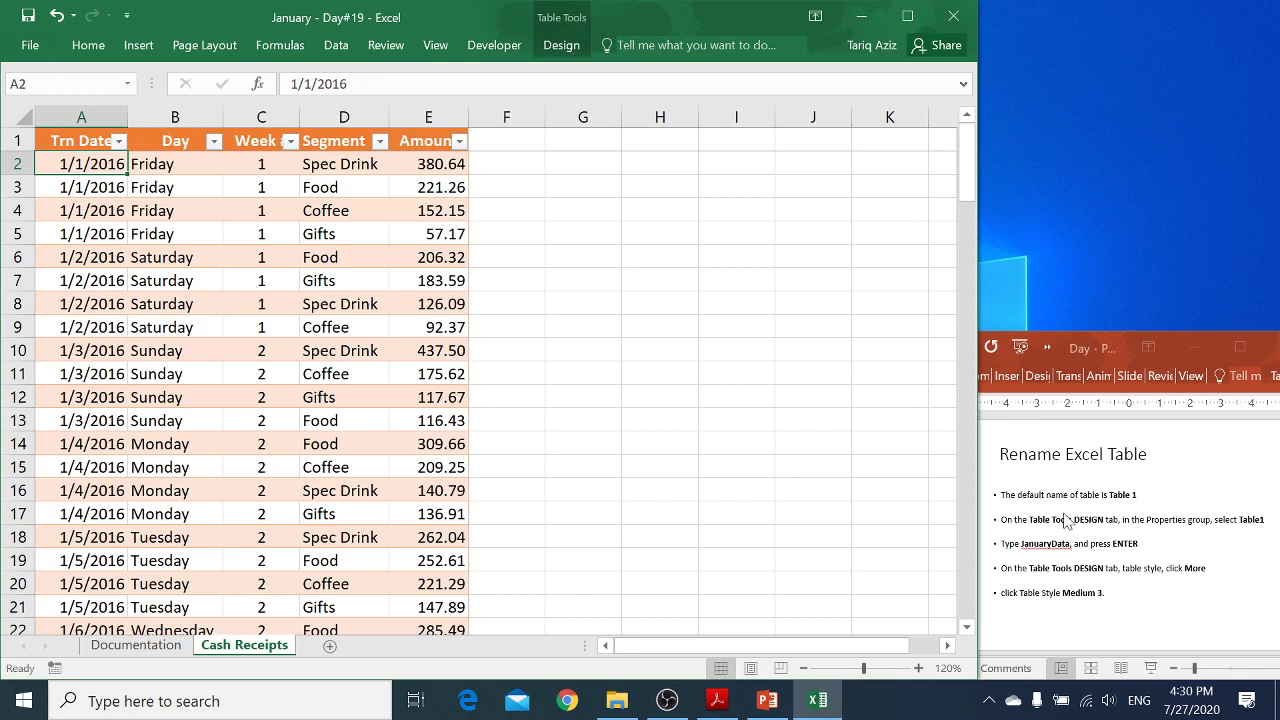
- Switch to PowerPoint, advance to the Add/Edit/Delete Record slide, and return to the Excel workbook
left_click(1067, 520)
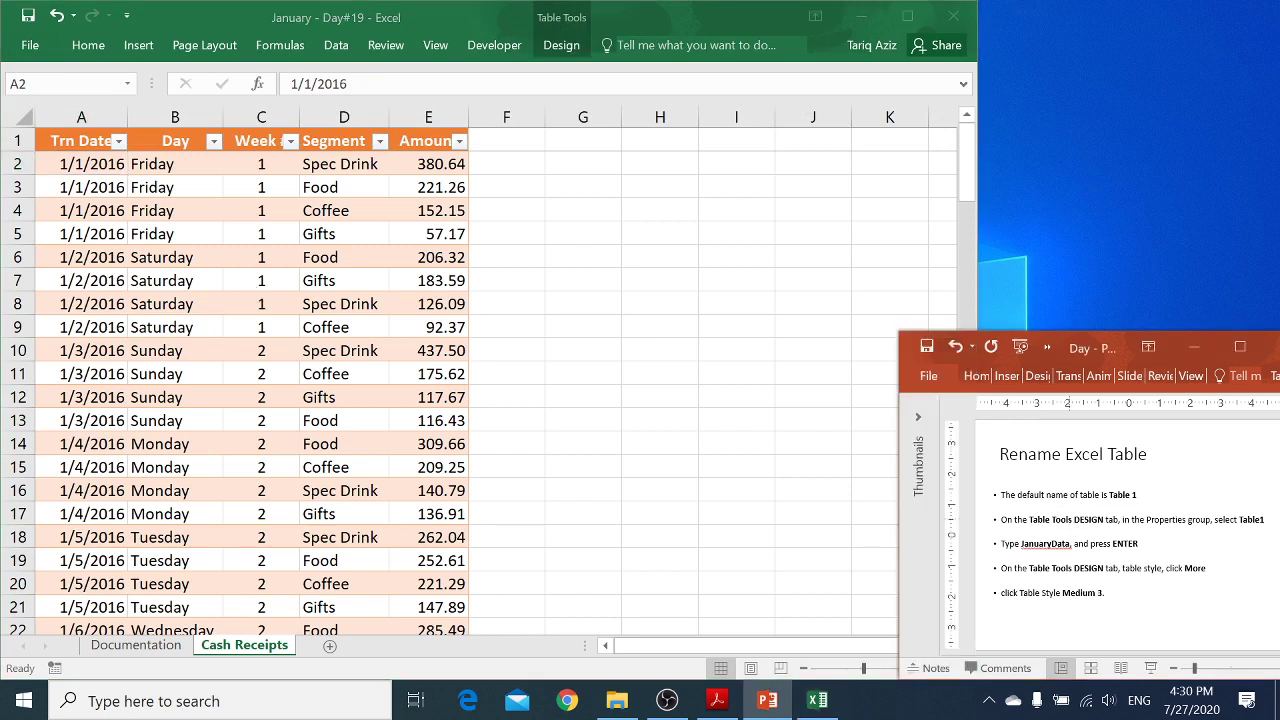
key("Page_Down")
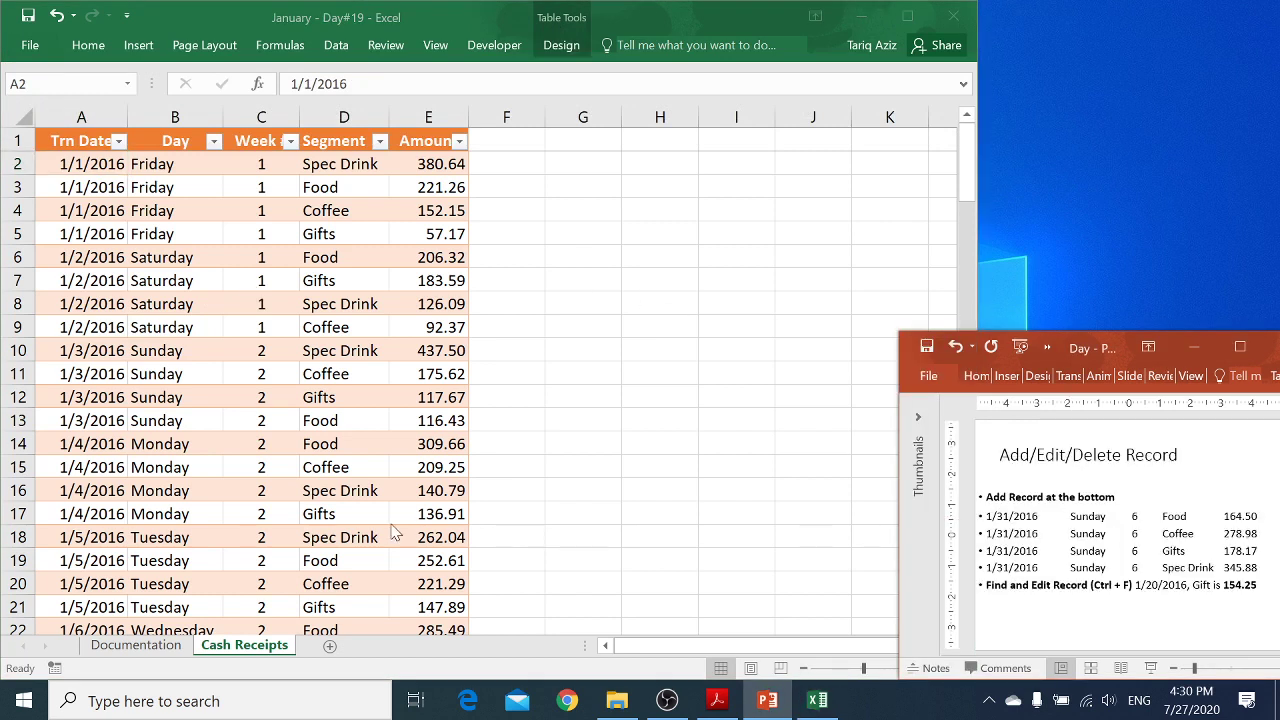
key("alt+Tab")
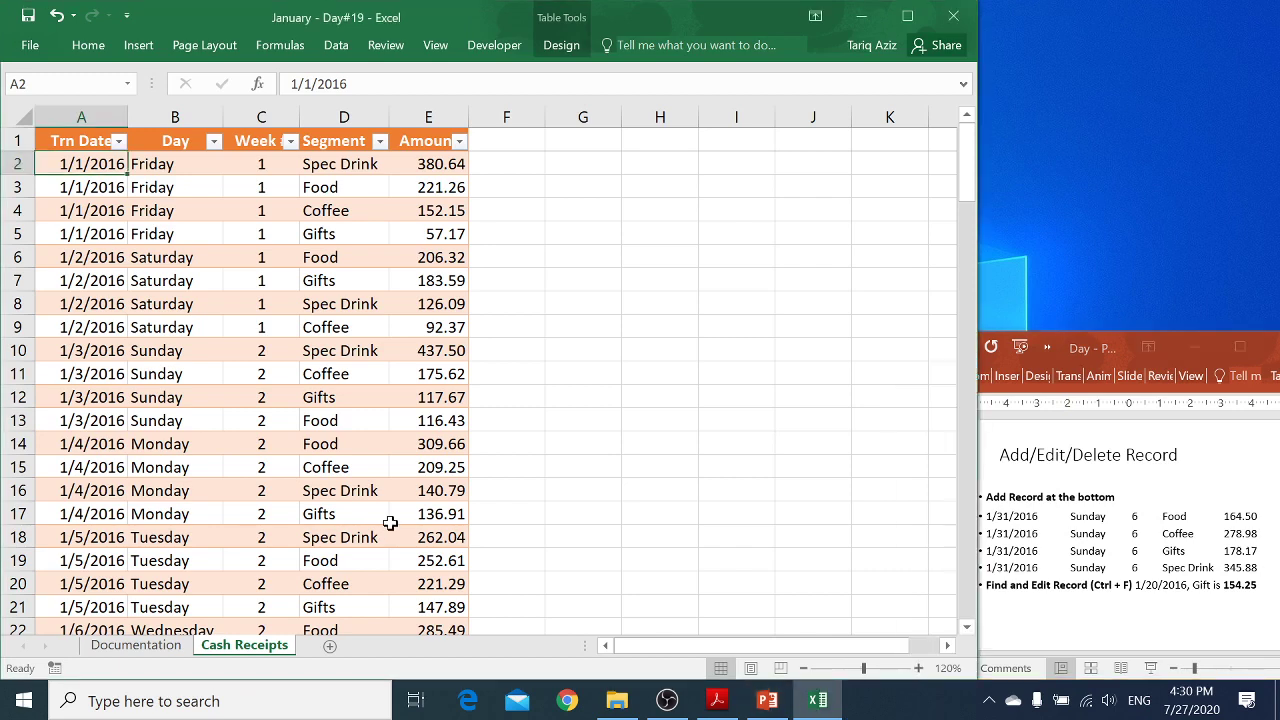
- Start a new record in the first empty row below the table, row 123, with transaction date 1/31/2016
key("ctrl+Down")
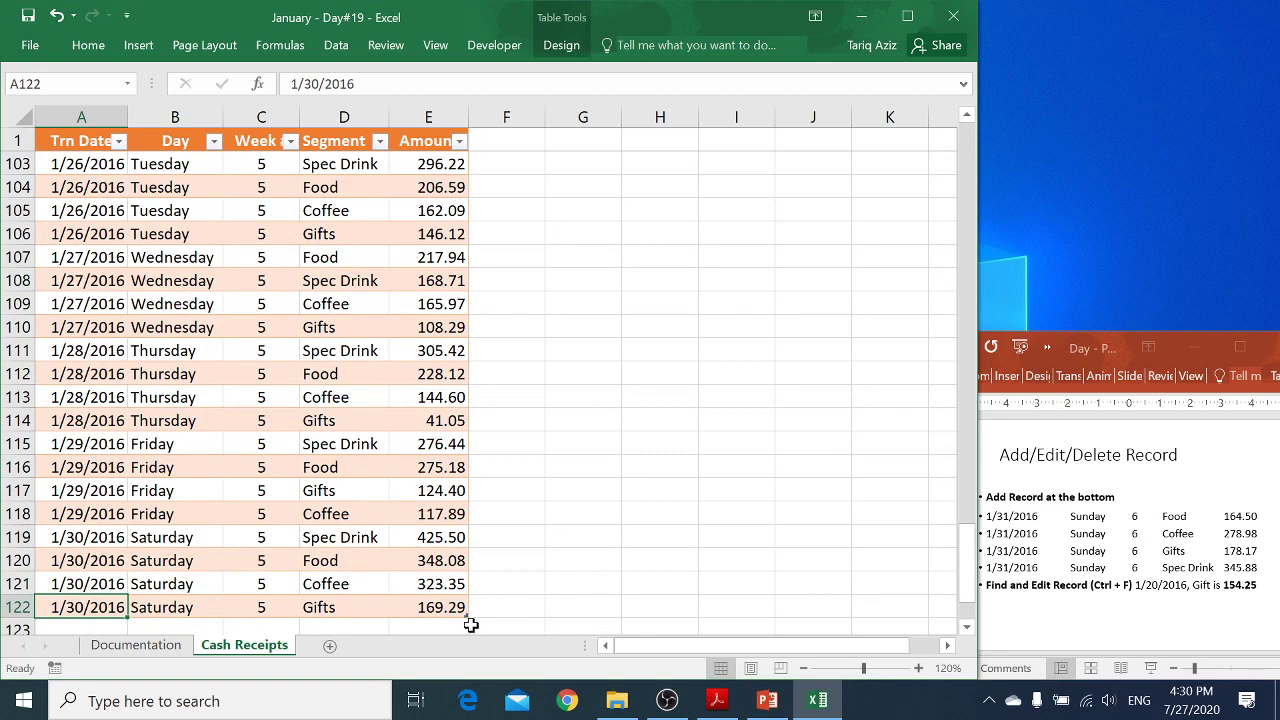
key("Down")
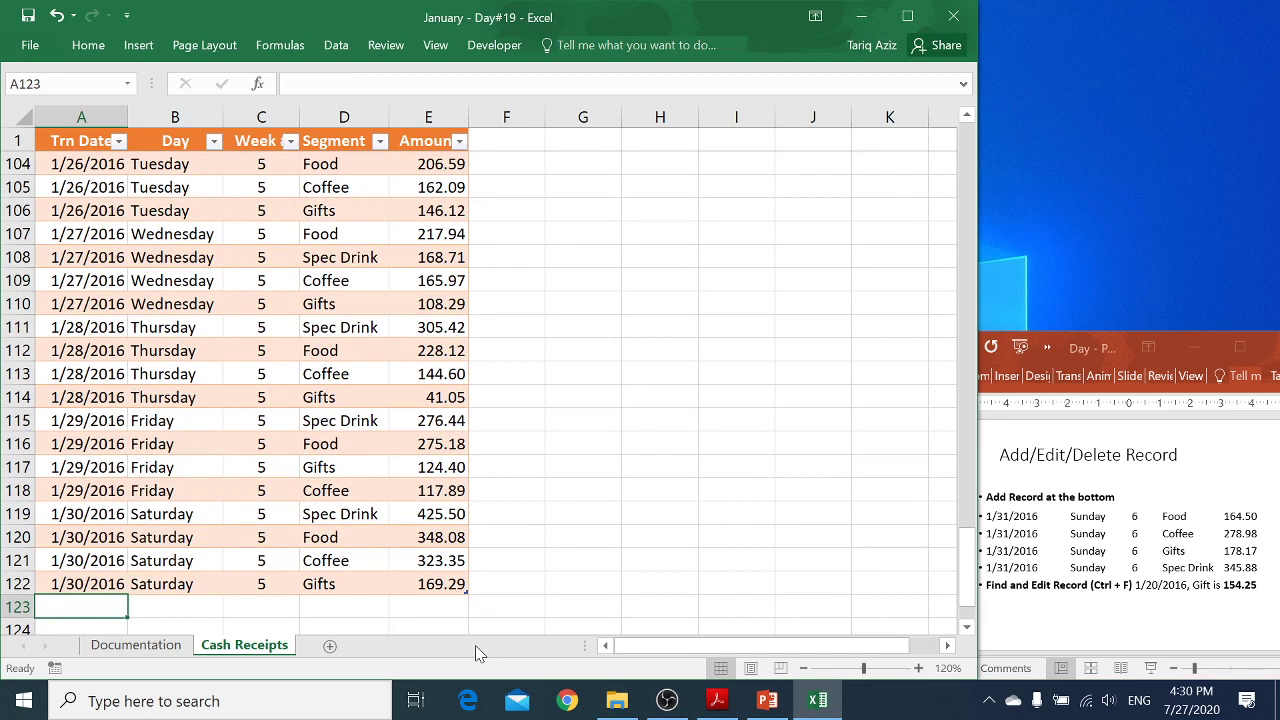
type("1/")
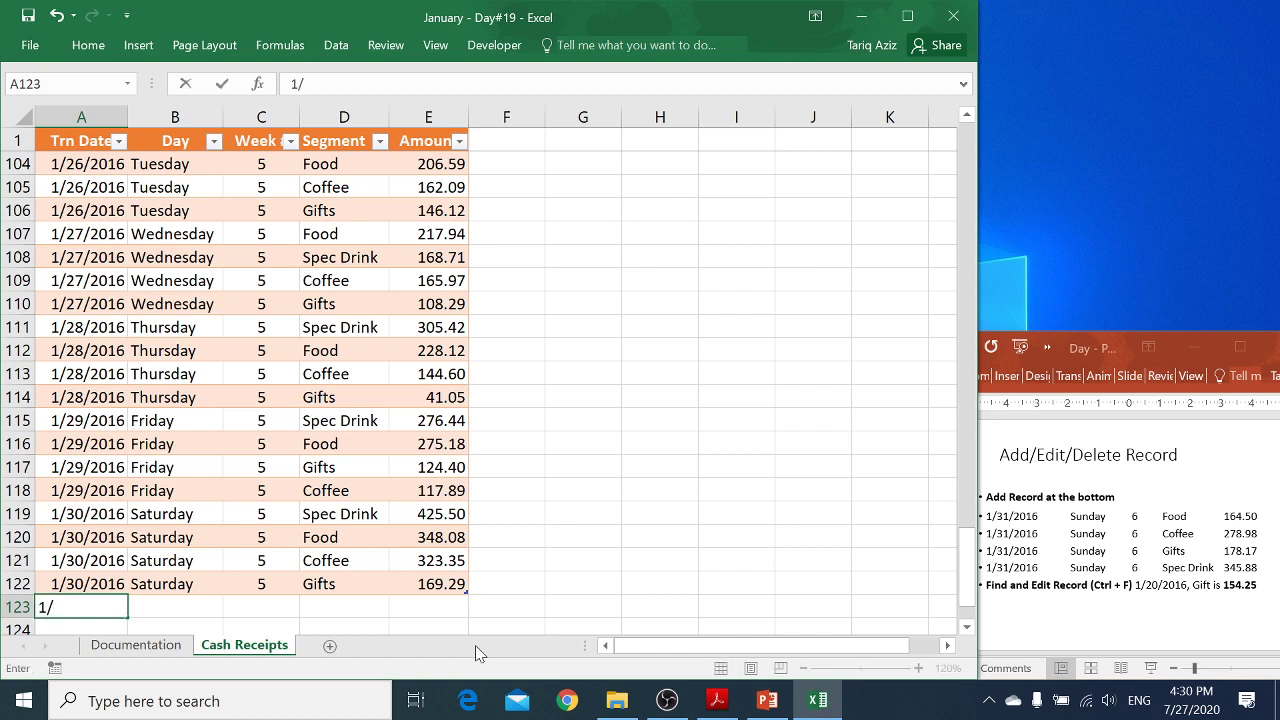
type("31/2016")
key("Tab")
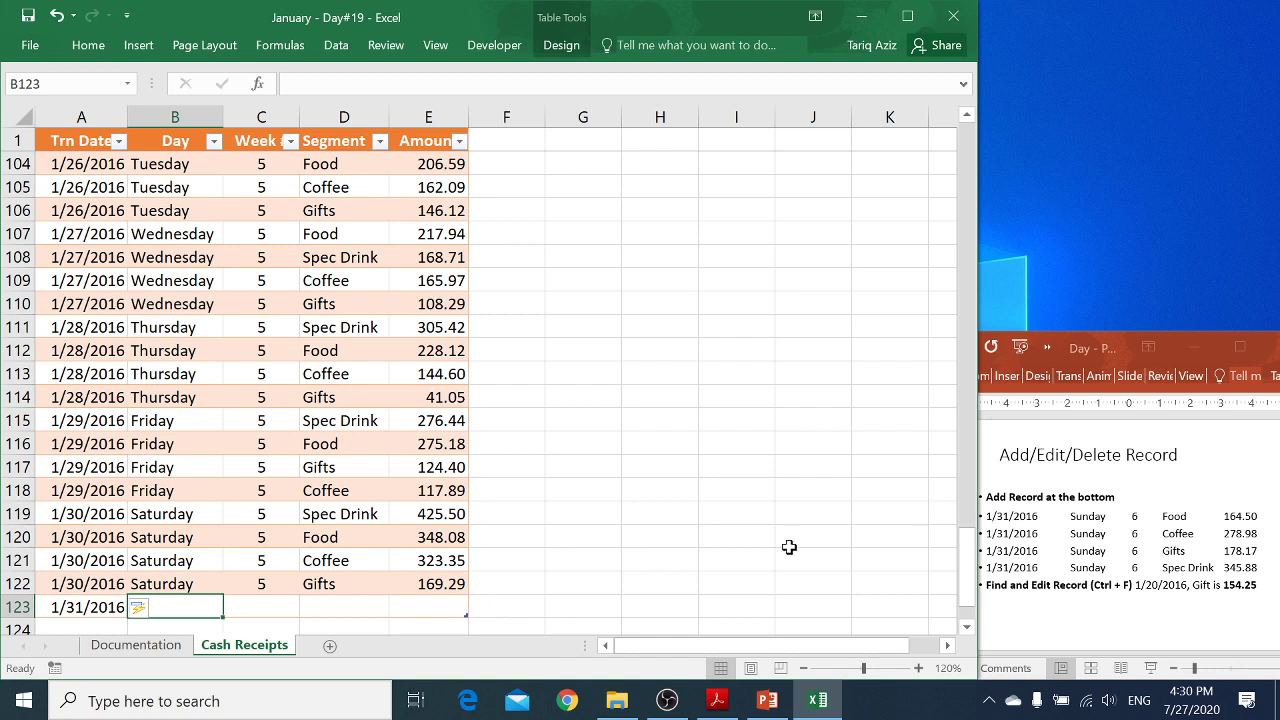
- Enter Sunday as the day and 6 as the week number for the new record in row 123
left_click(1049, 525)
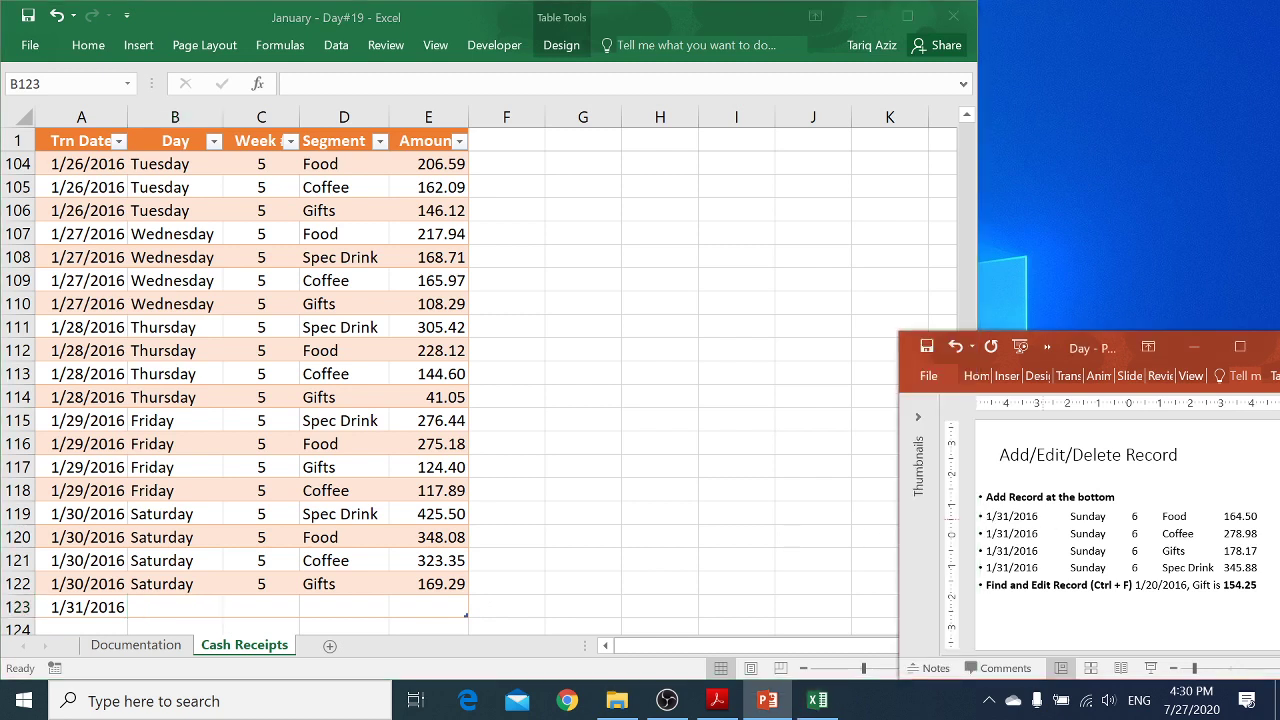
left_click(180, 603)
type("Sud")
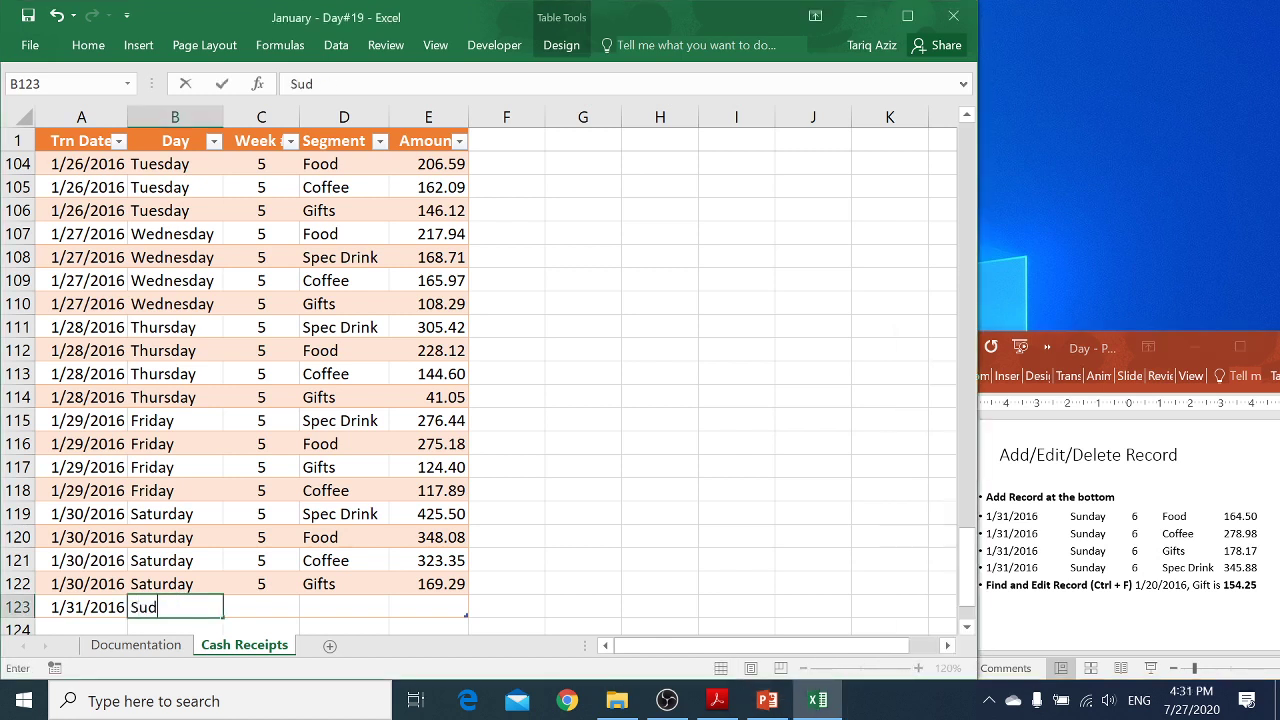
key("BackSpace")
type("nday")
key("Tab")
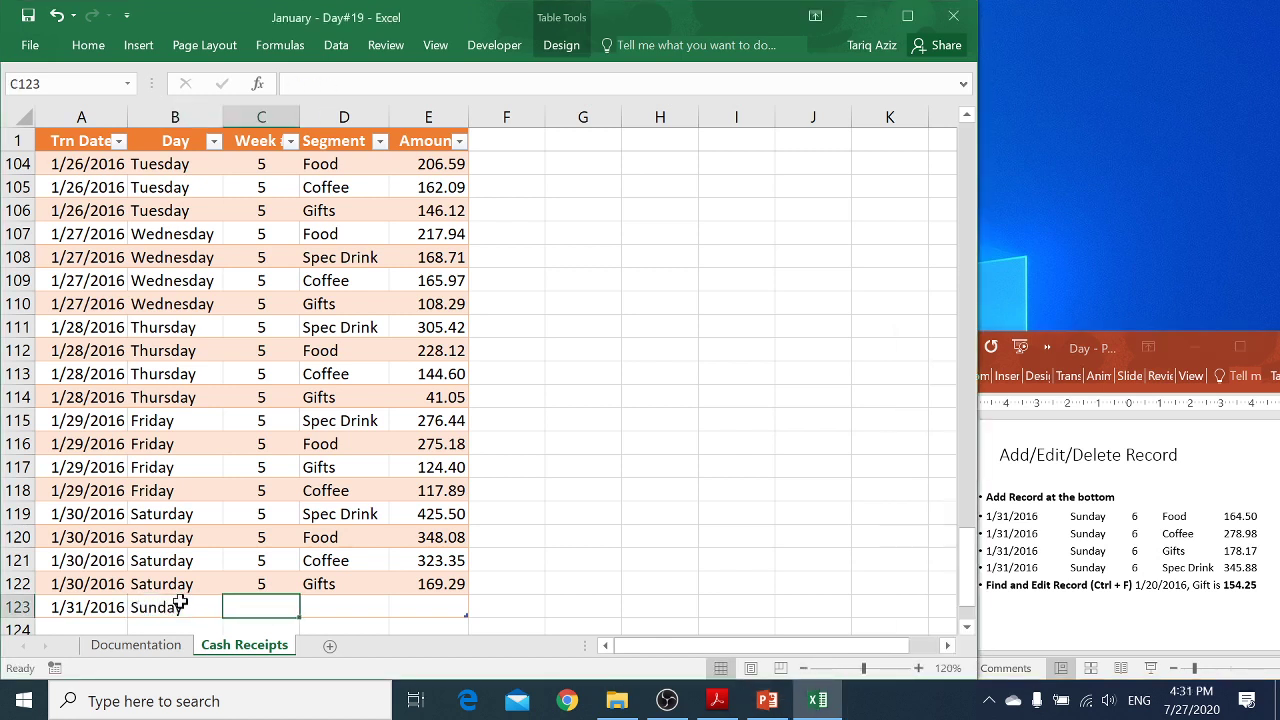
type("6")
key("Tab")
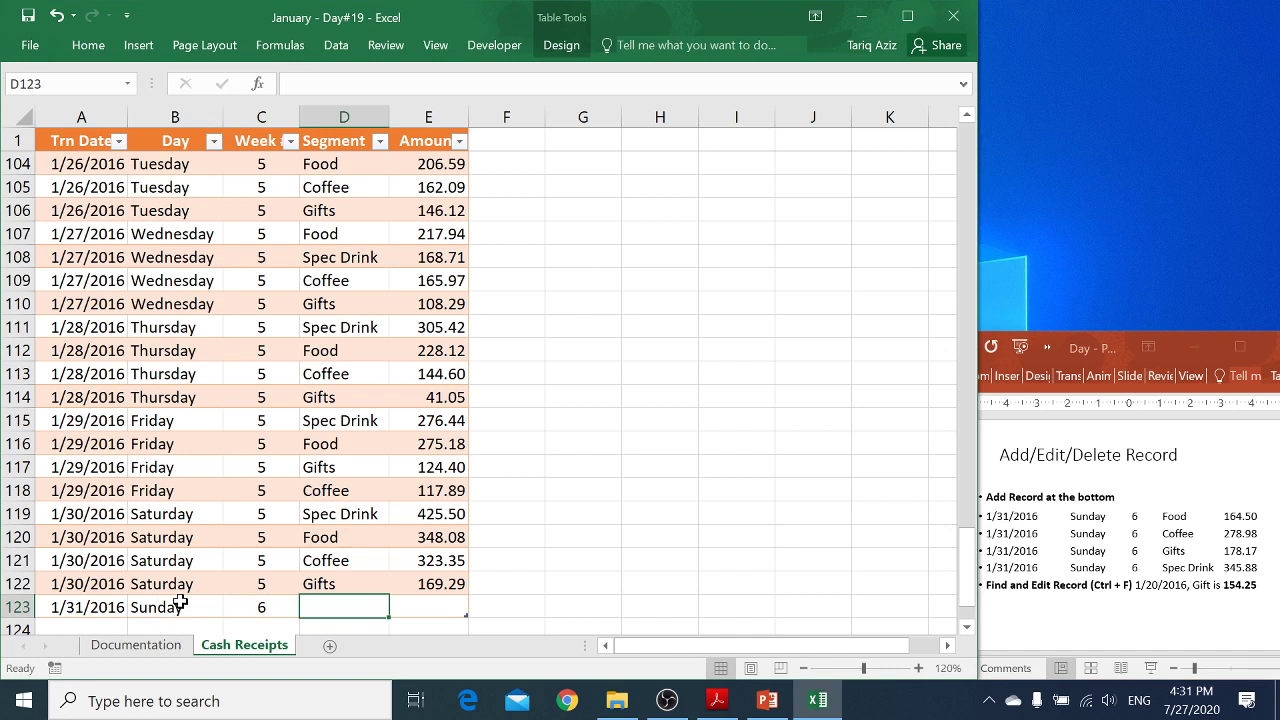
- Complete the record in row 123 with segment Food and amount 164.50
type("Food")
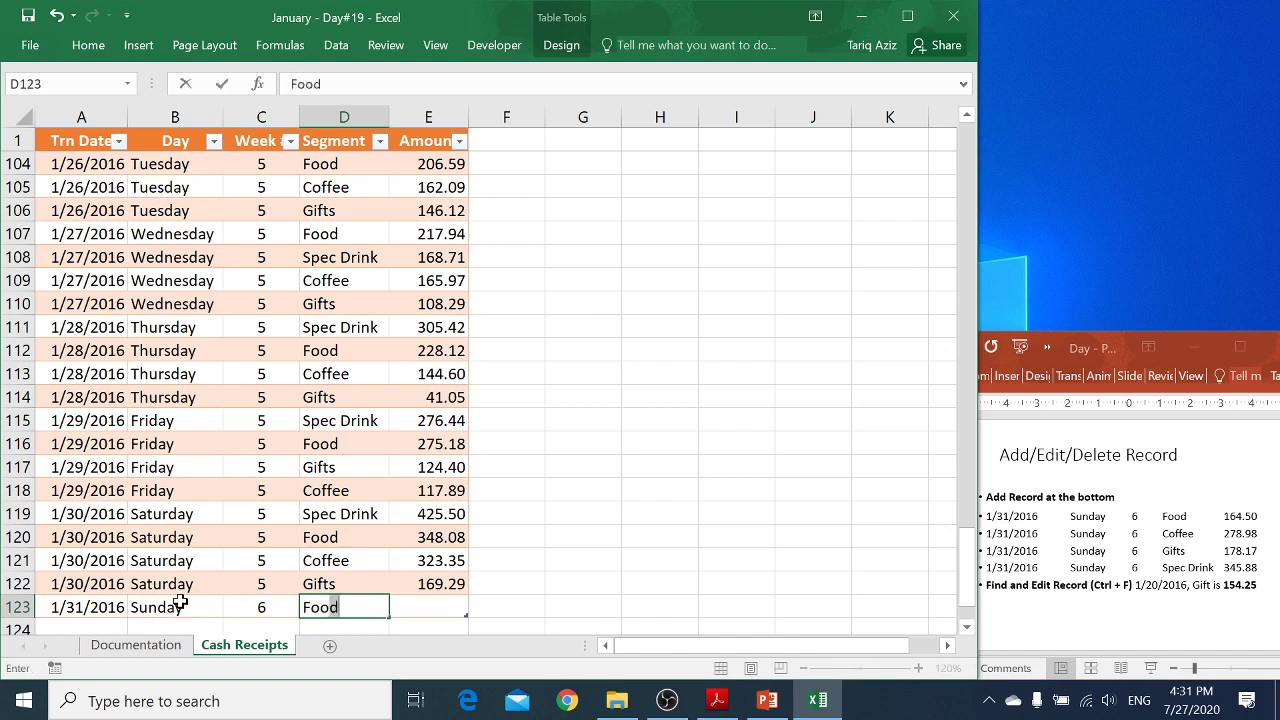
key("Tab")
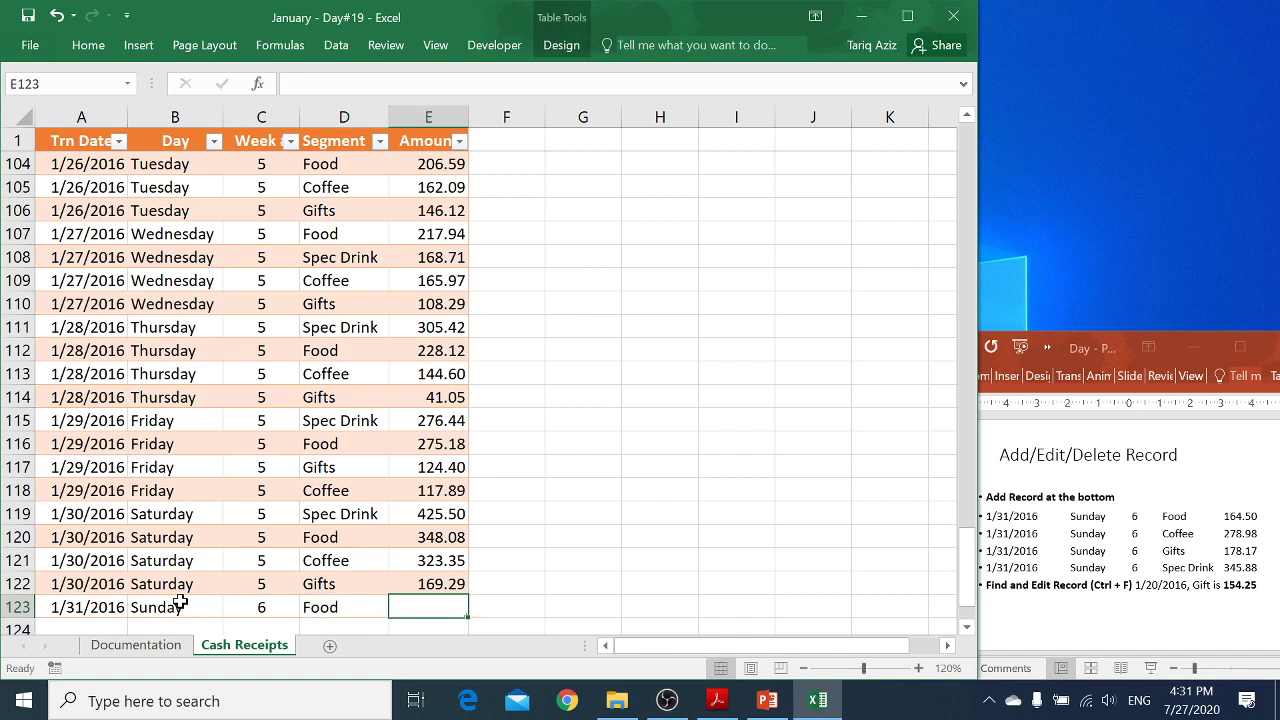
type("164")
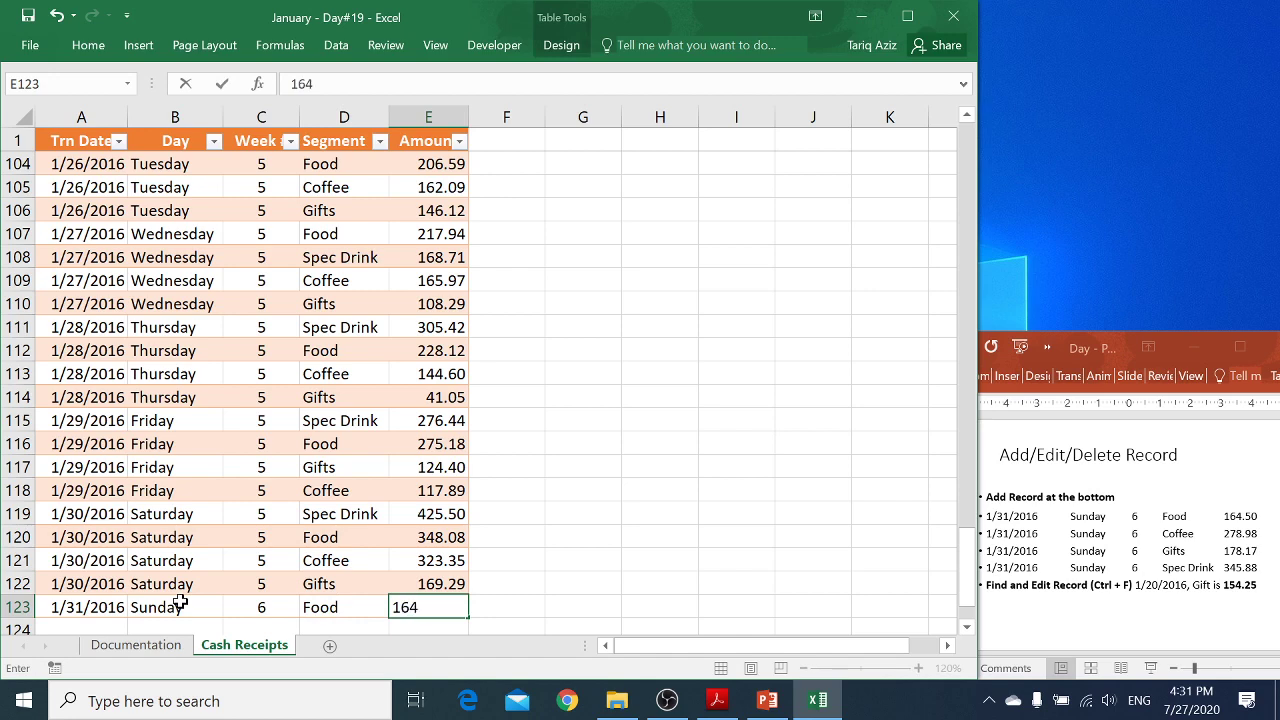
type(".50")
key("Return")
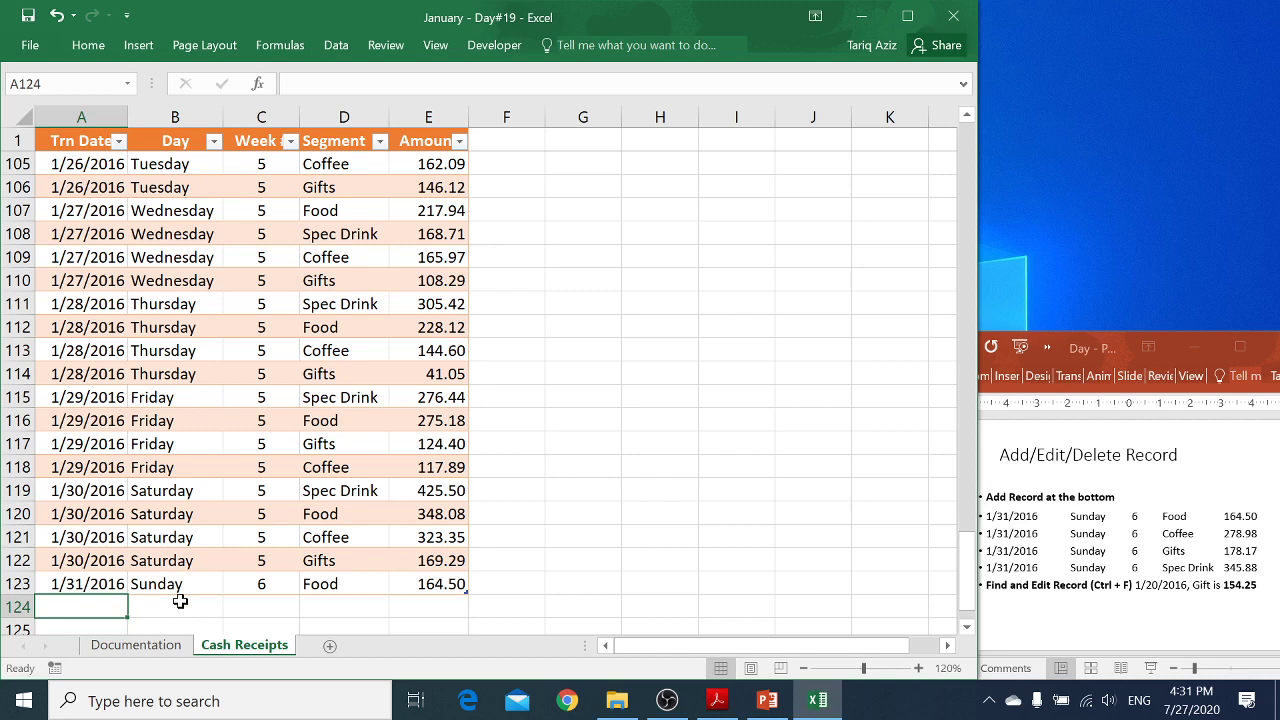
- Start the record in row 124 by filling down the date, day and week number from the row above
key("ctrl+d")
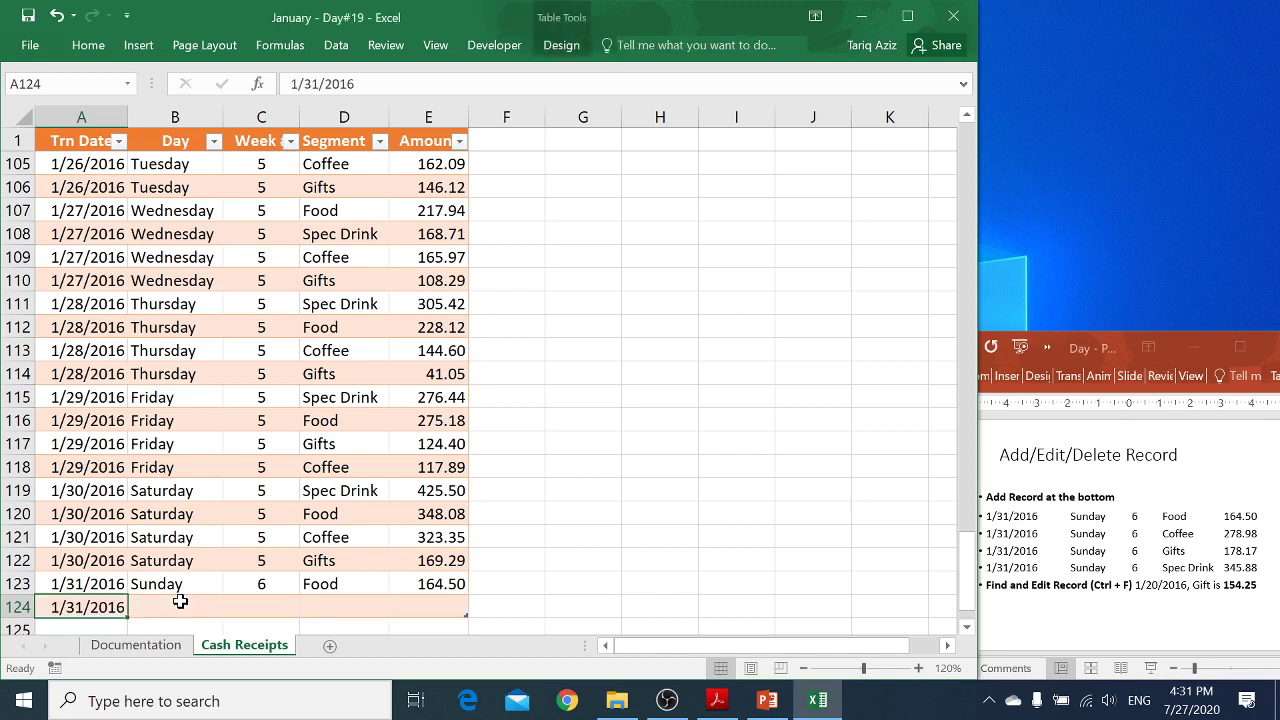
key("Tab")
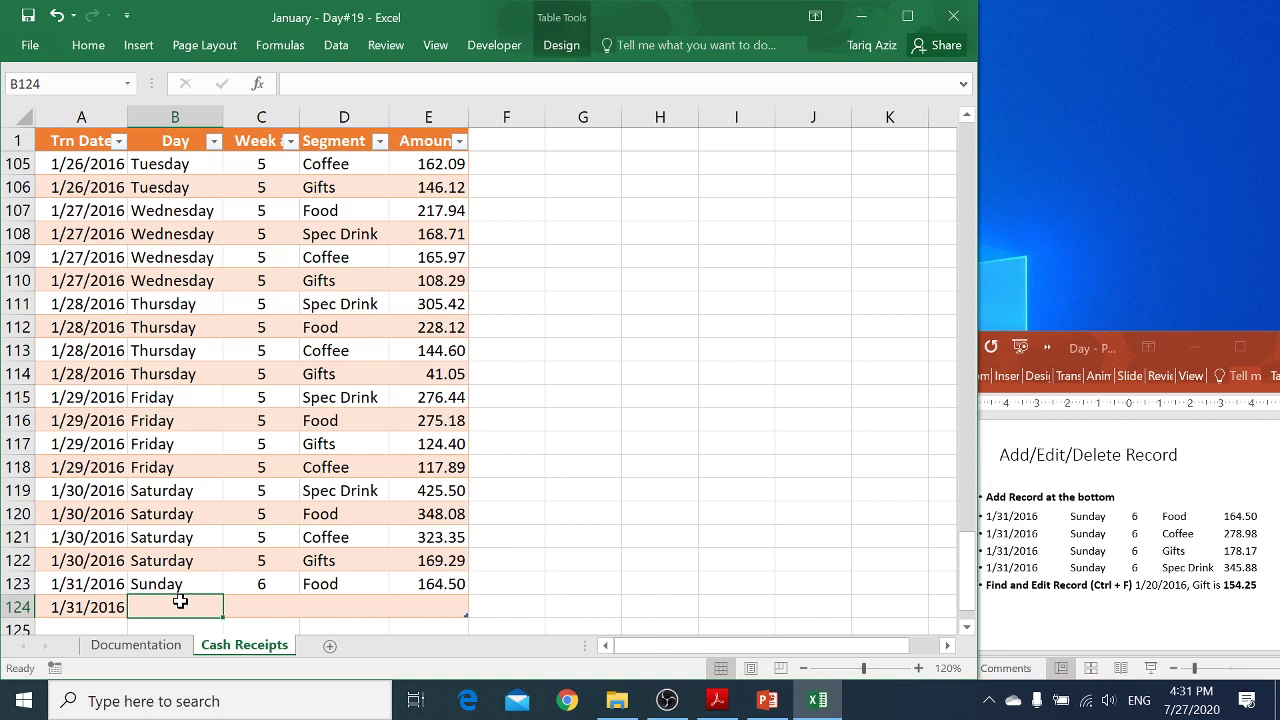
key("ctrl+d")
key("Tab")
key("ctrl+d")
key("Tab")
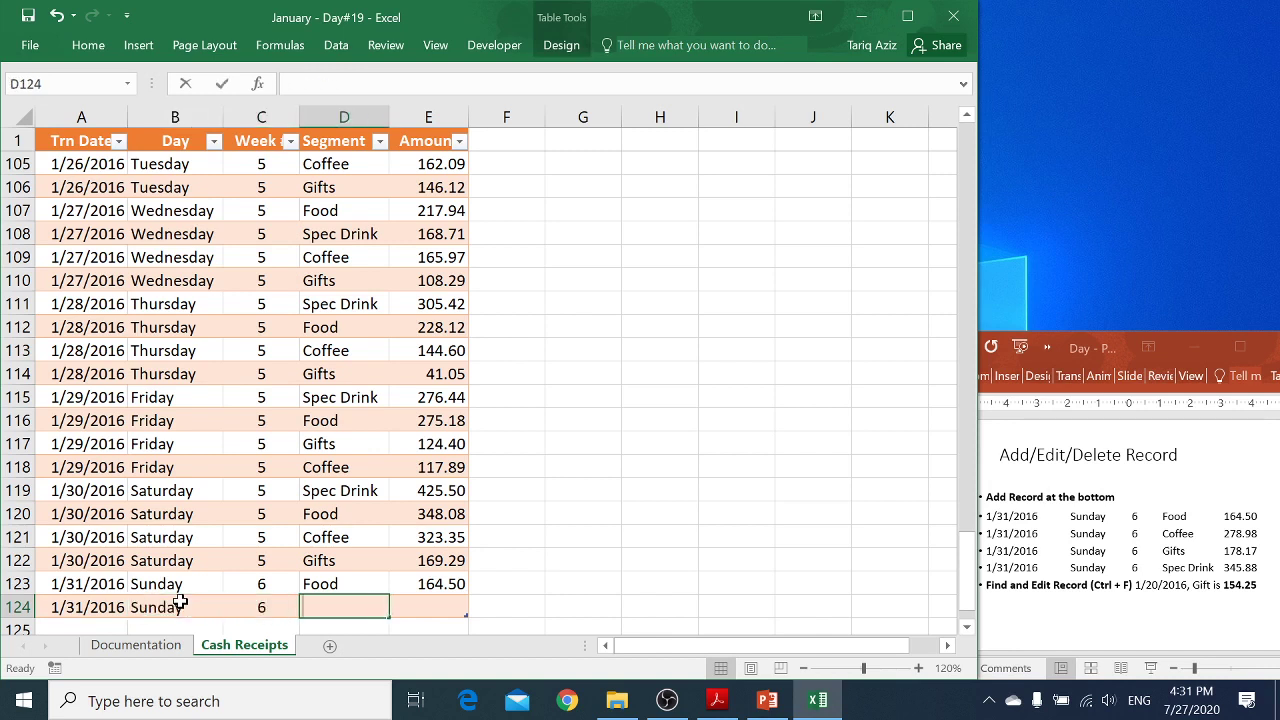
- Complete the record in row 124 with segment Coffee and amount 278.98
type("Coffee")
key("Tab")
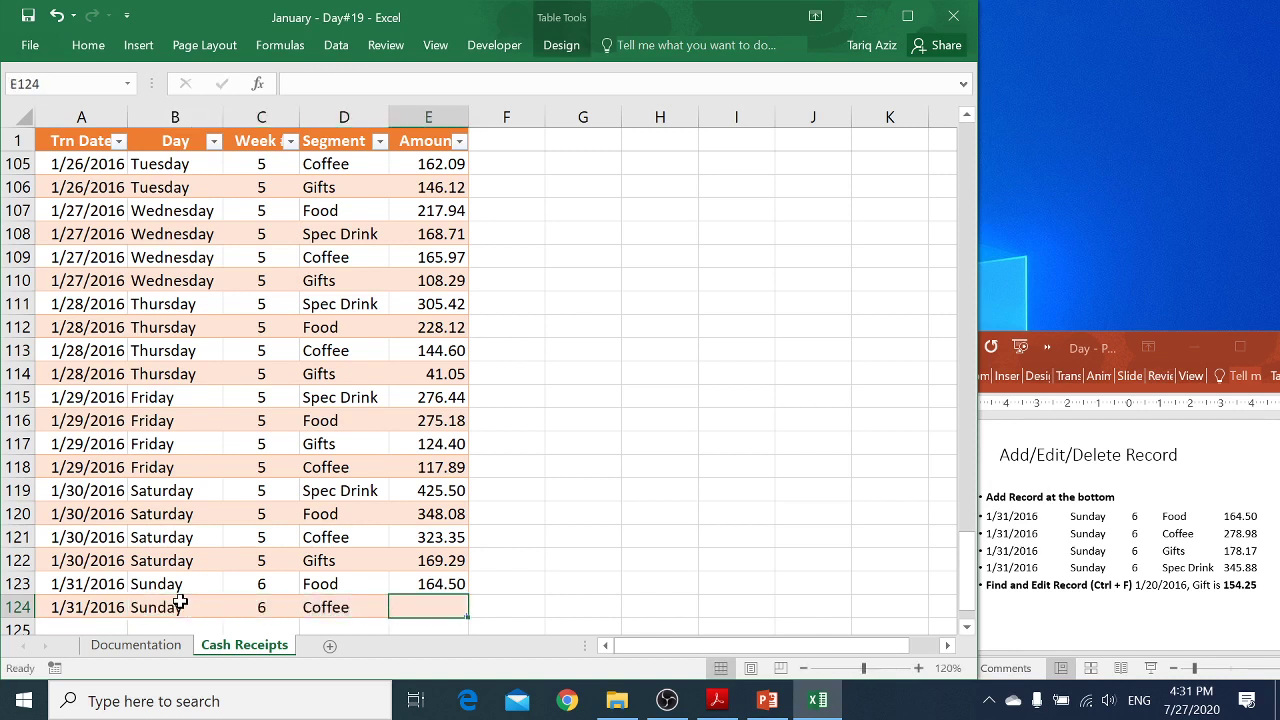
type("278")
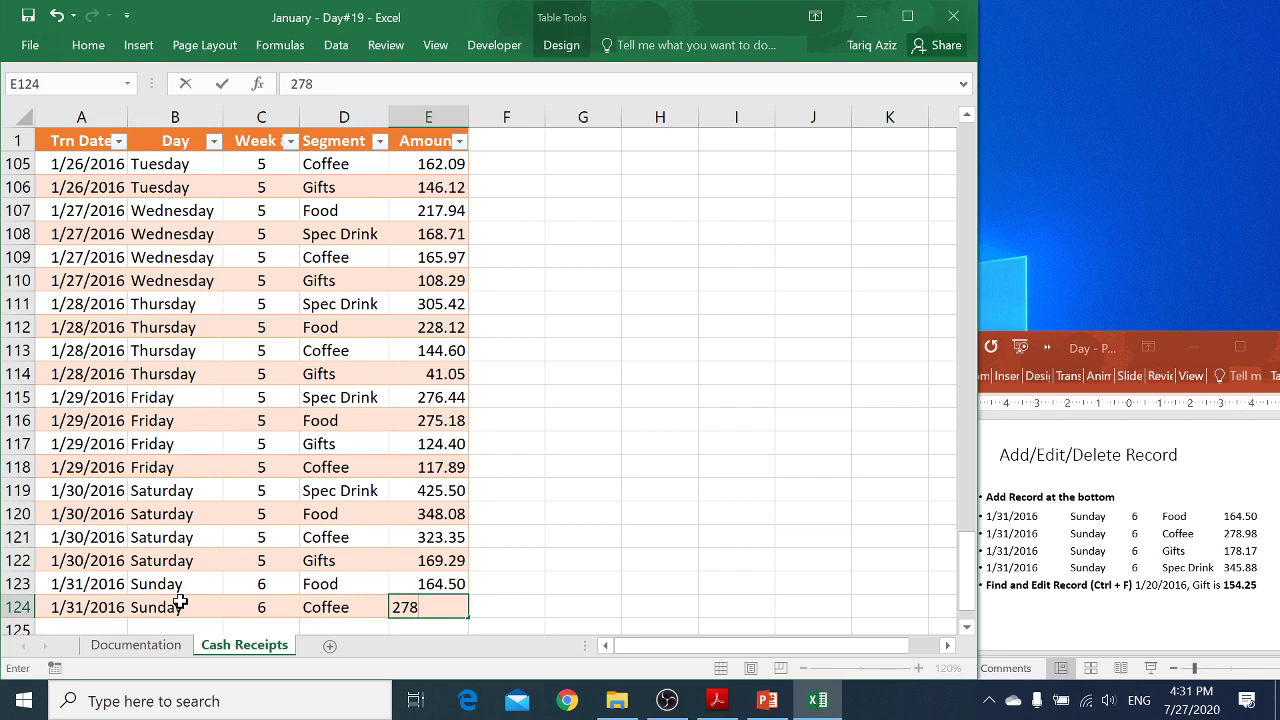
type(".98")
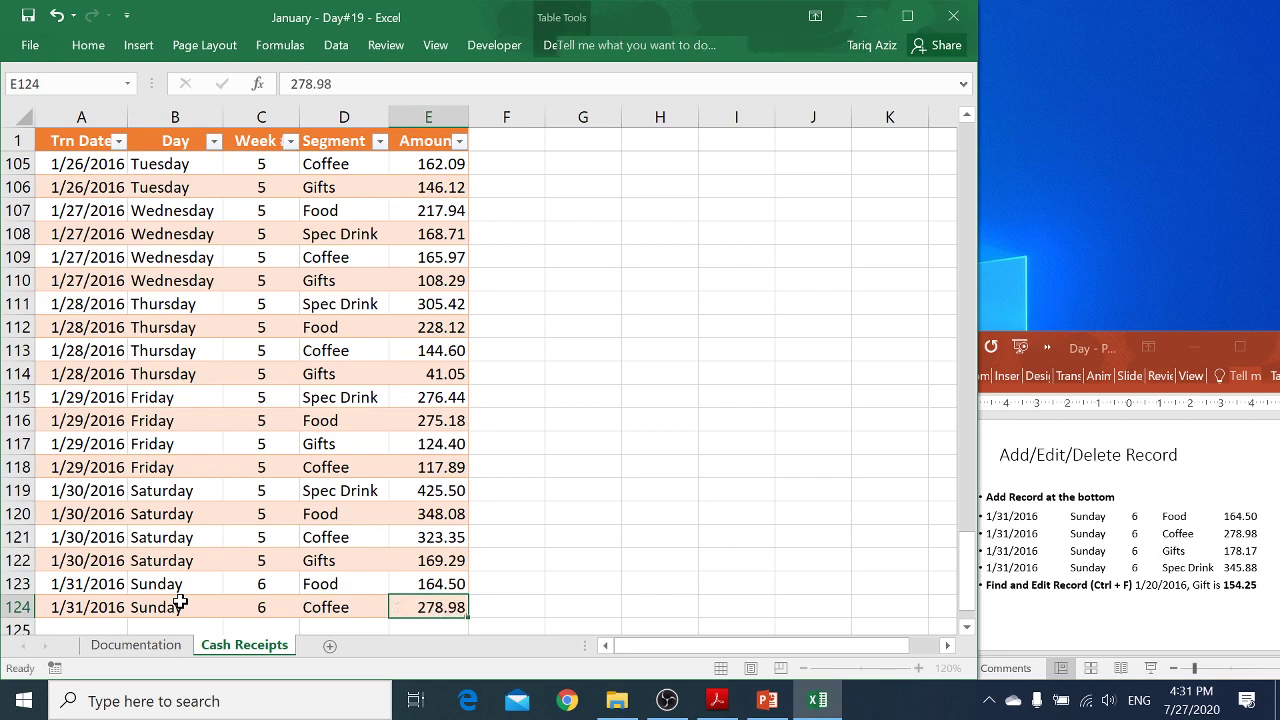
key("Return")
- Start the record in row 125 by filling down the date 1/31/2016 and entering day Sunday and week 6
key("ctrl+d")
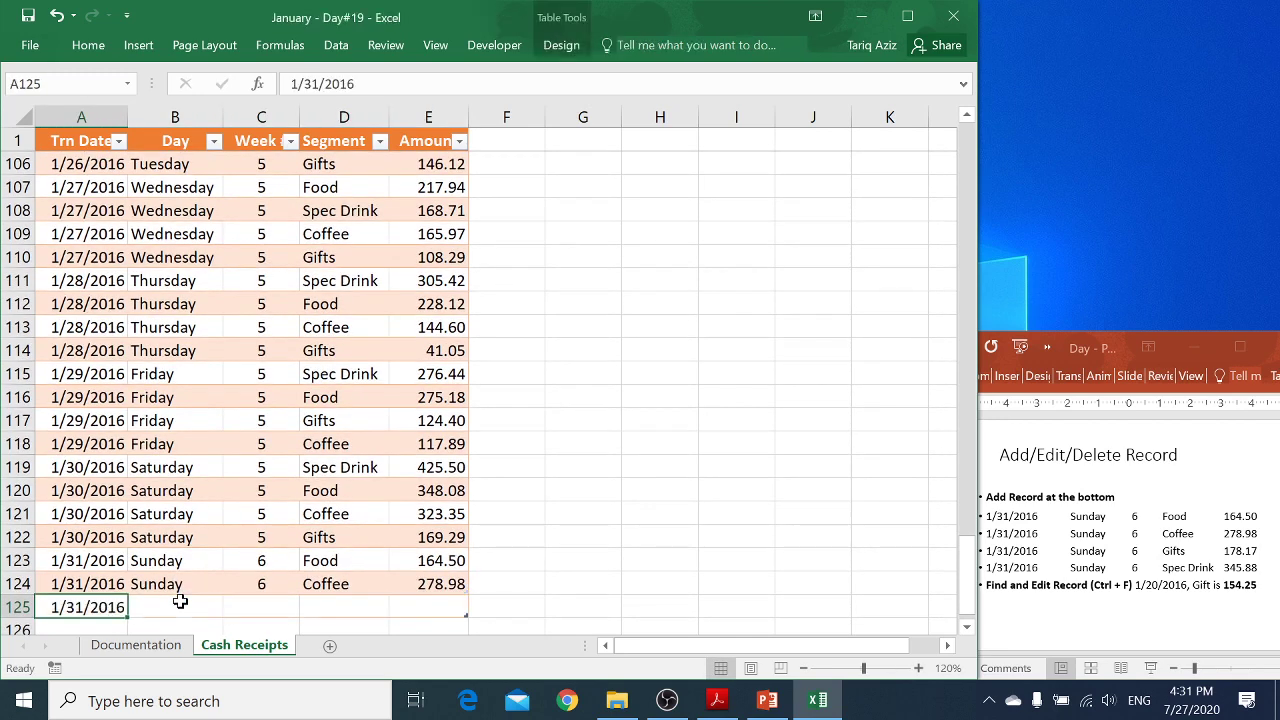
left_click(180, 601)
type("Sunday")
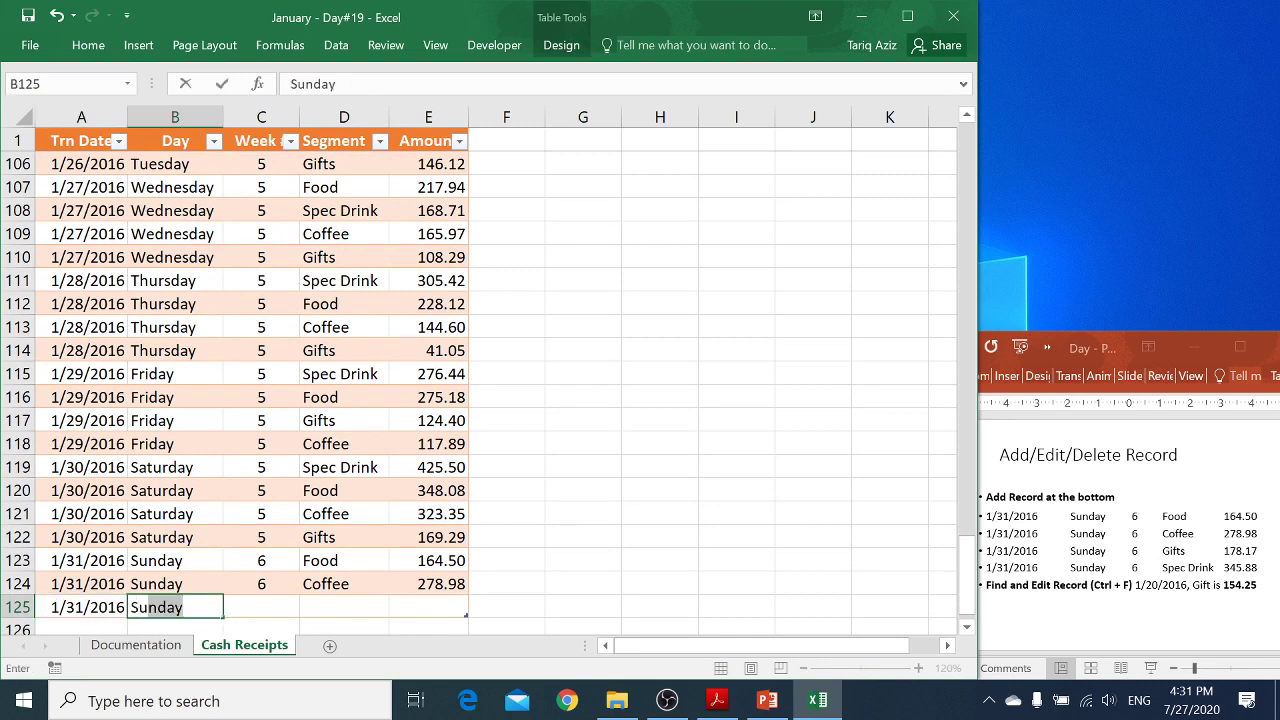
key("Tab")
type("6")
key("Tab")
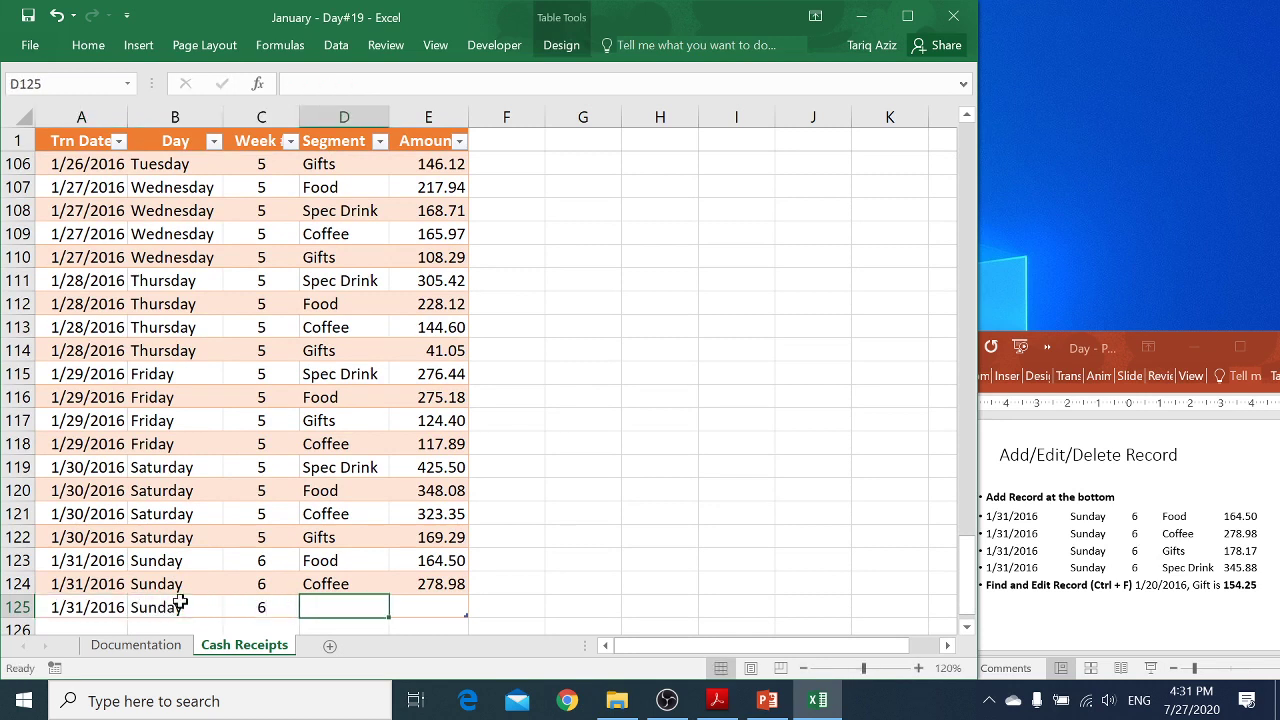
- Complete the record in row 125 with segment Gifts and amount 178.17
type("Gifts")
key("Tab")
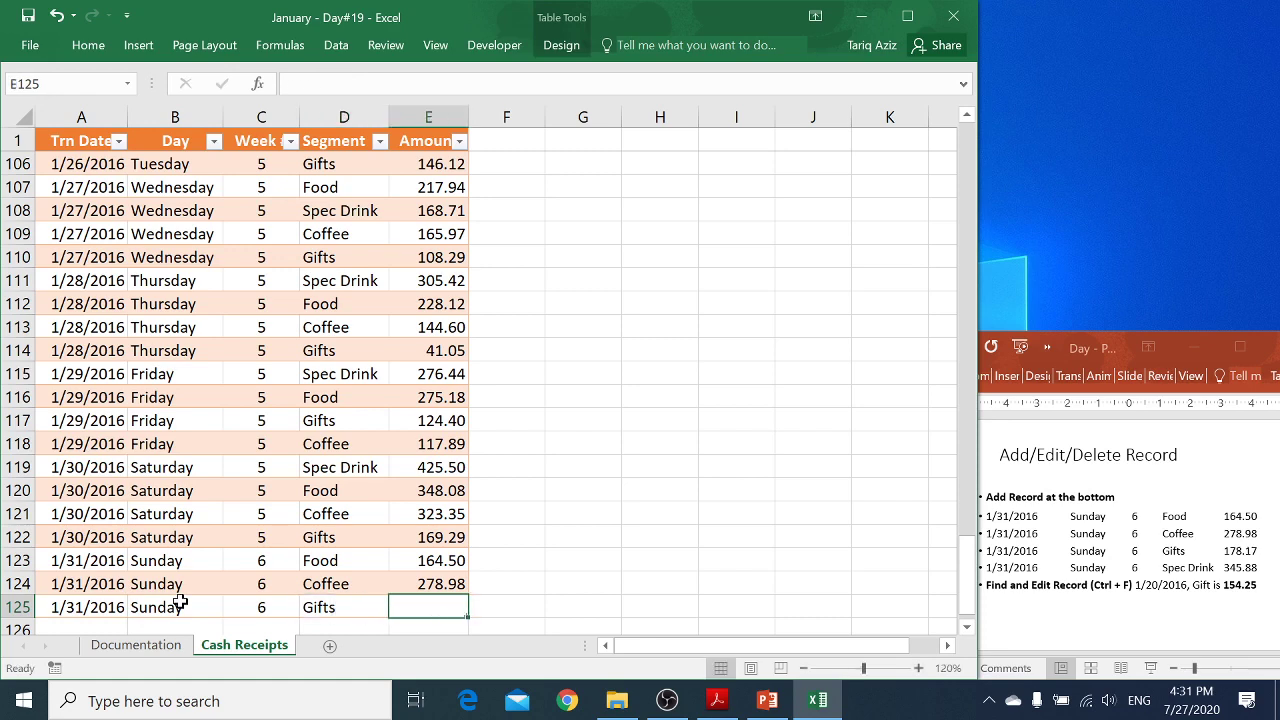
type("17")
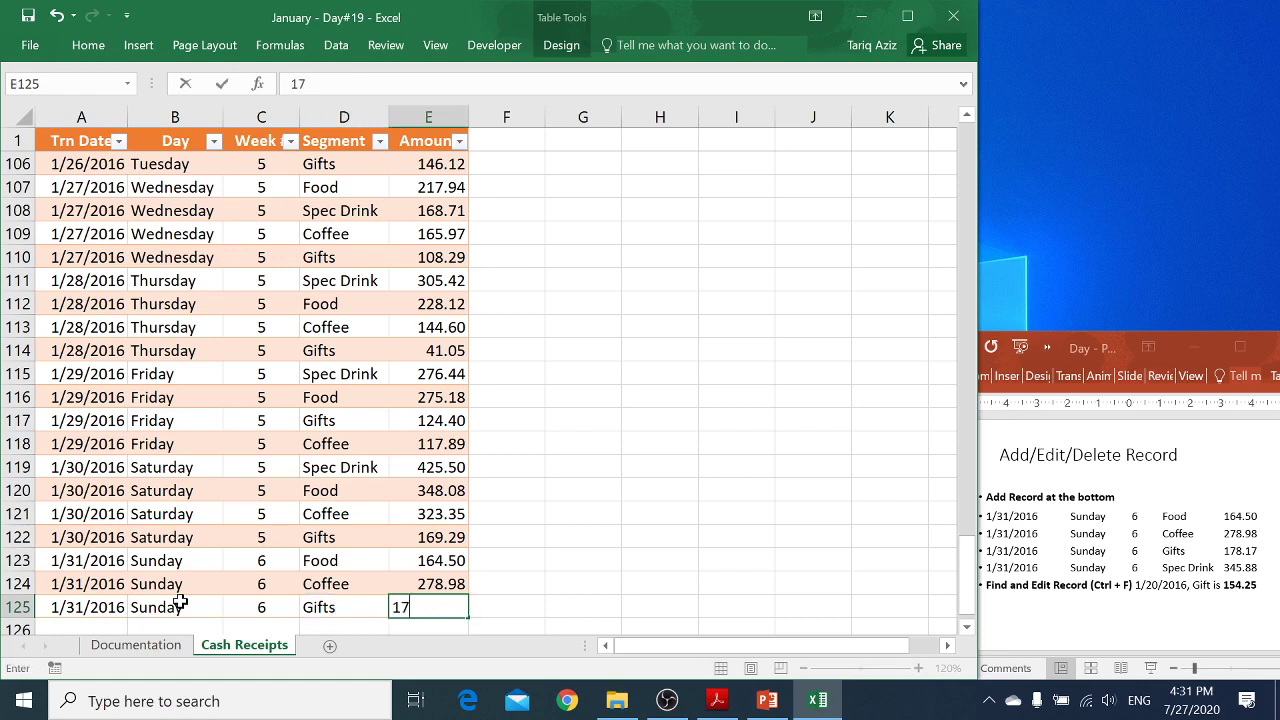
type("8.17")
key("Return")
- Start the record in row 126 by filling down the date, day and week number from row 125
key("Left")
key("ctrl+d")
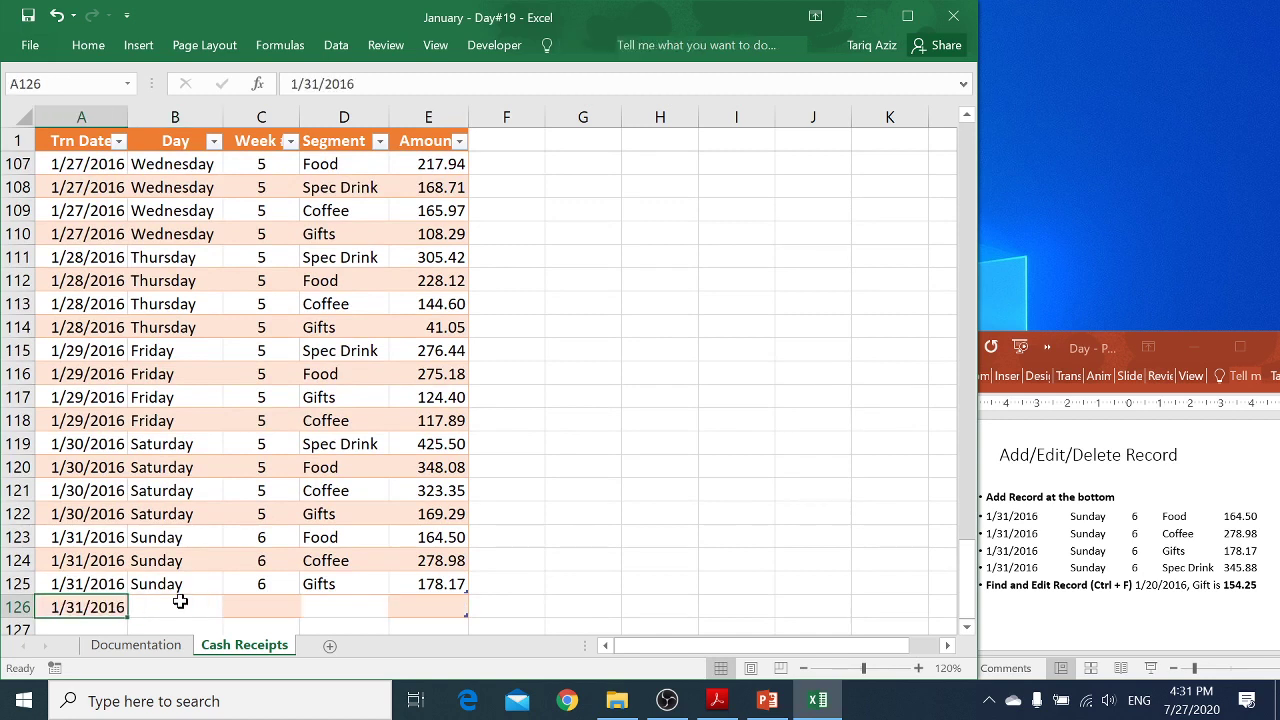
left_click(180, 601)
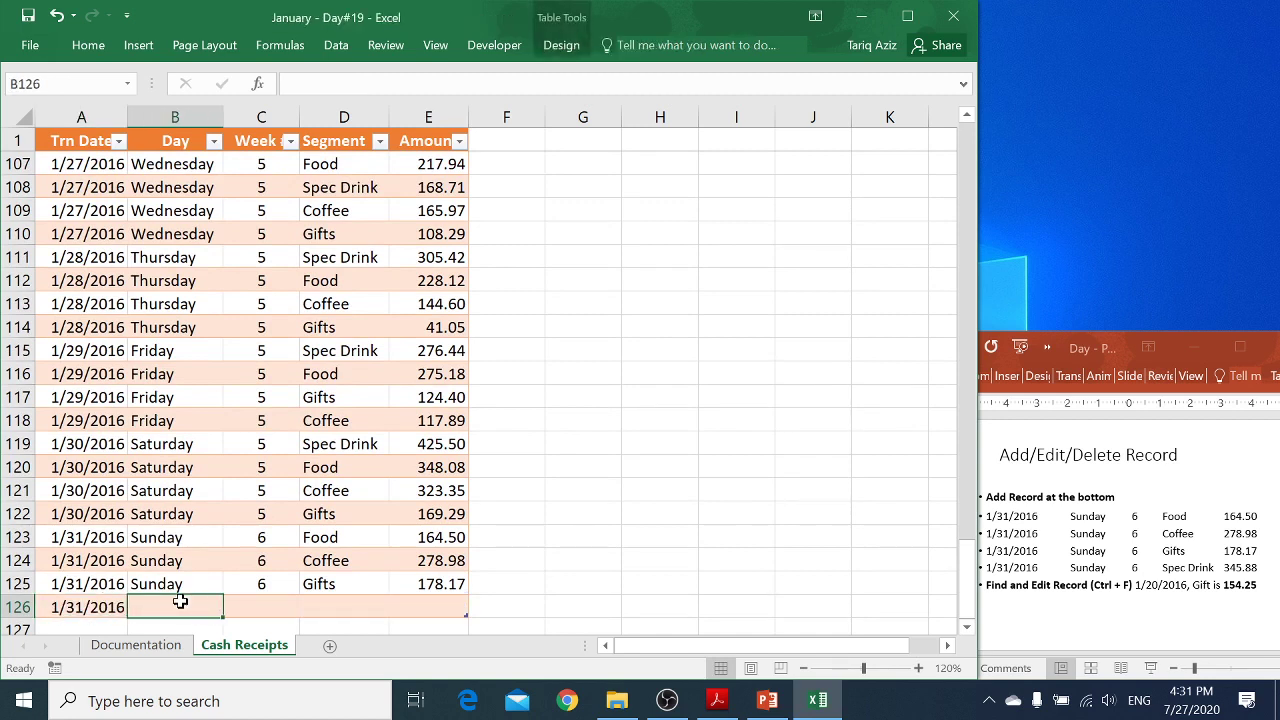
key("ctrl+d")
key("Right")
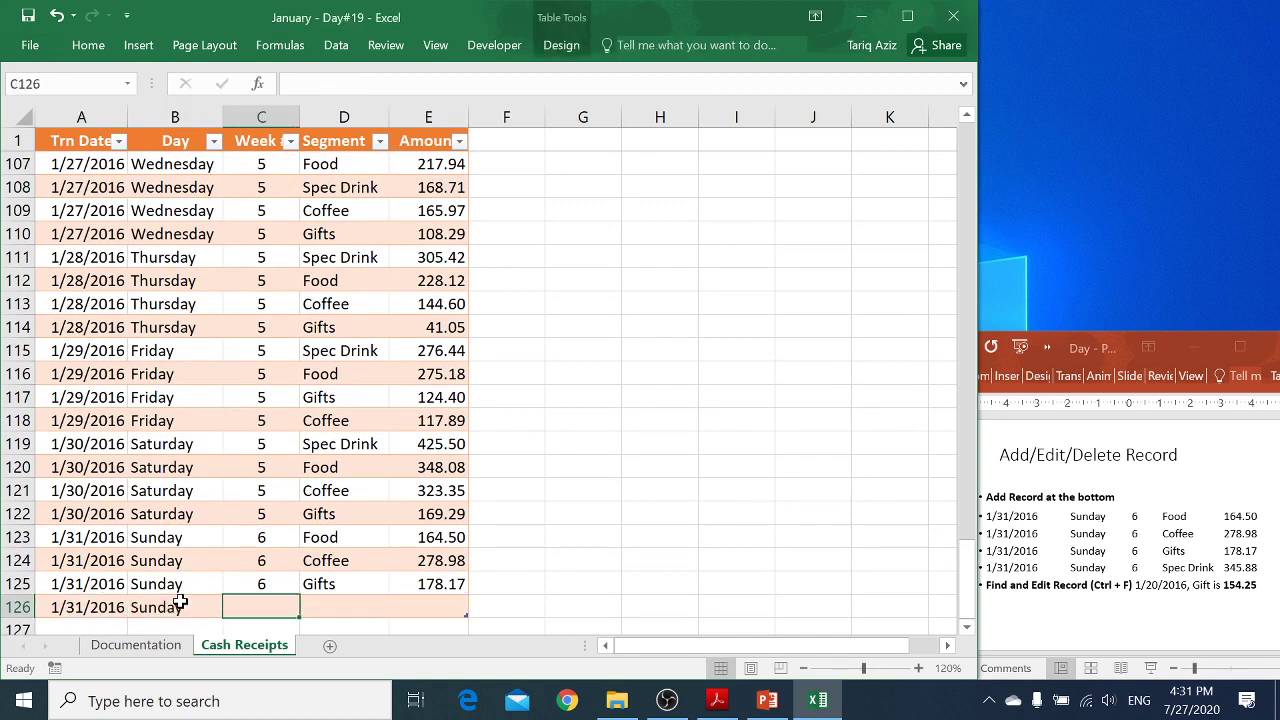
key("ctrl+d")
key("Right")
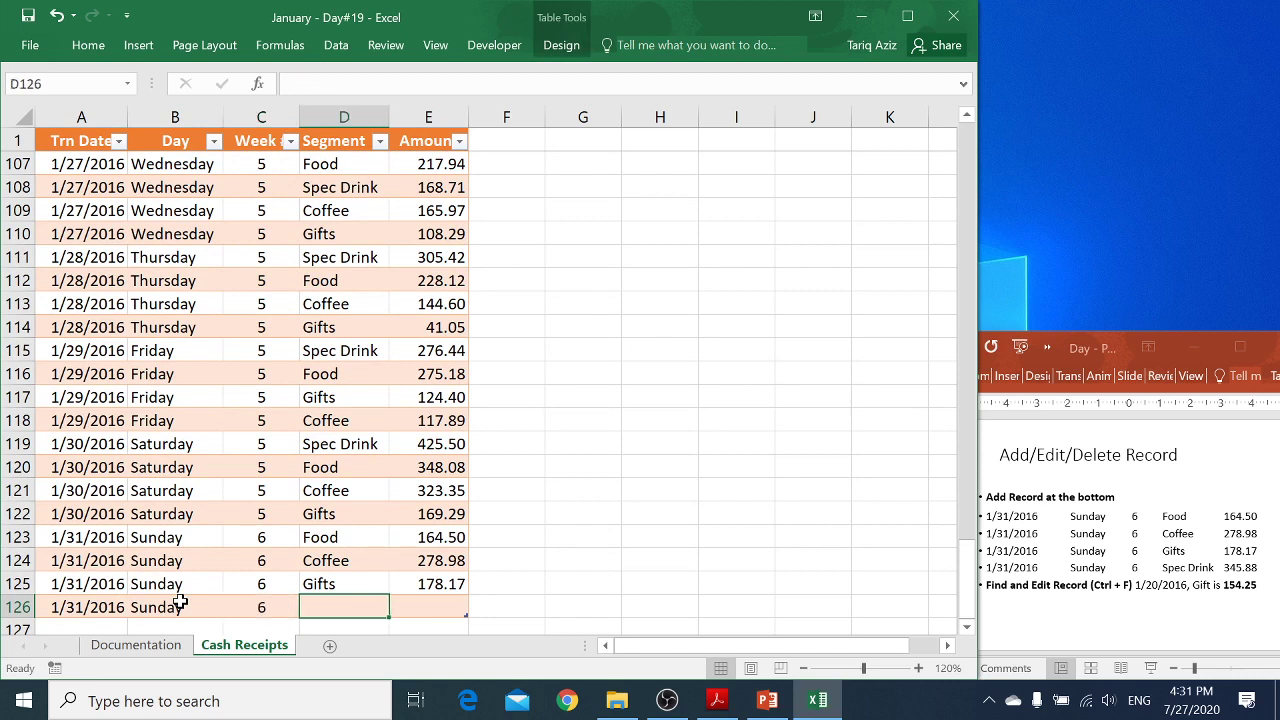
- Complete the record in row 126 with segment Spec Drink and amount 345.88
type("Spec Drink")
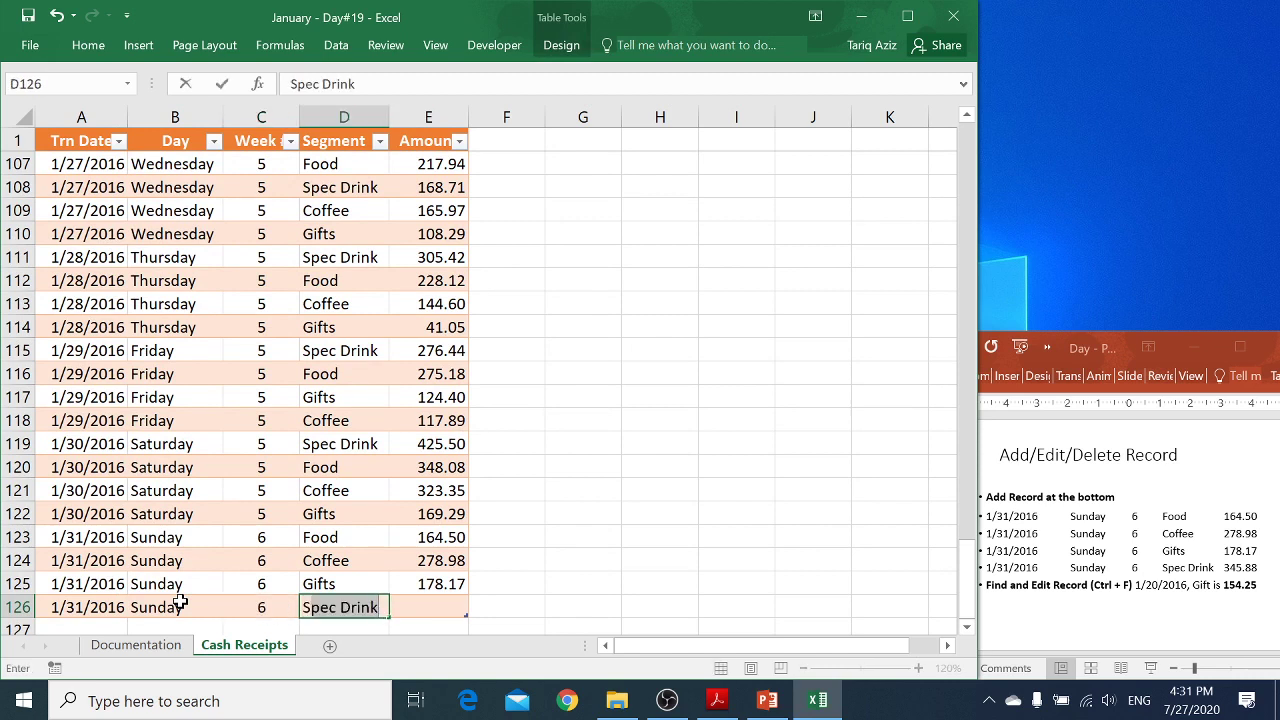
key("Tab")
key("Left")
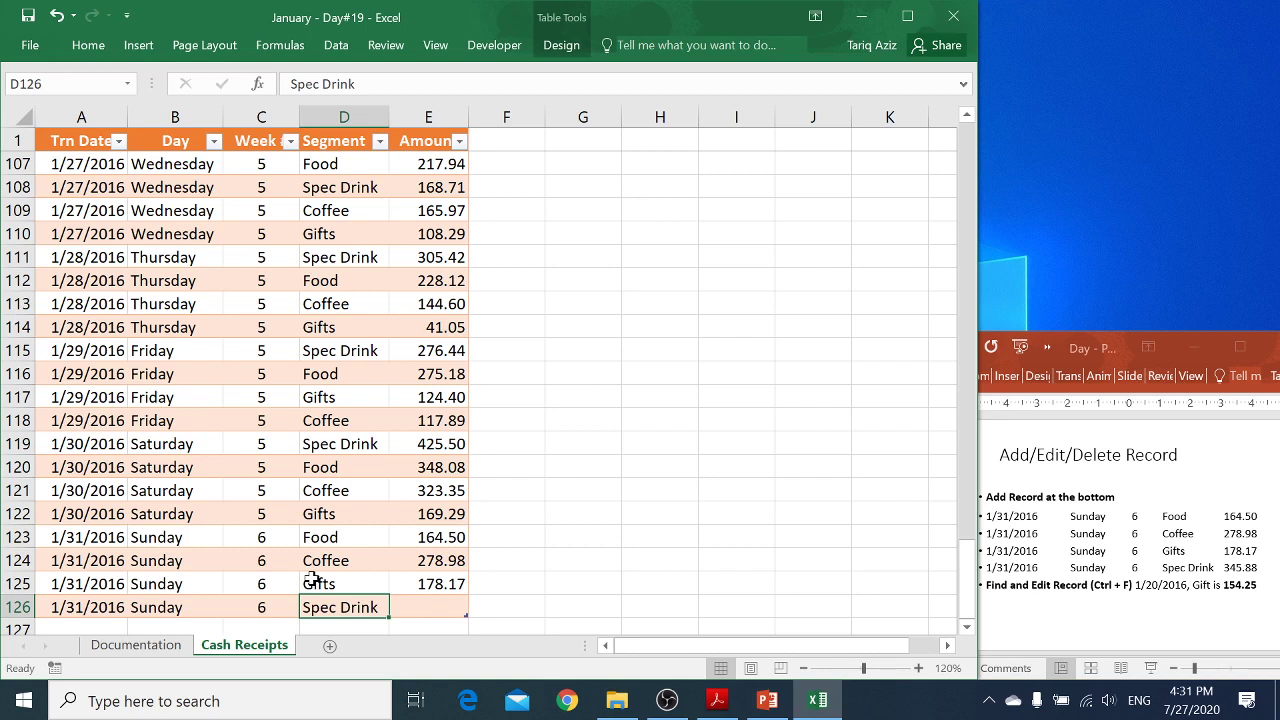
key("Right")
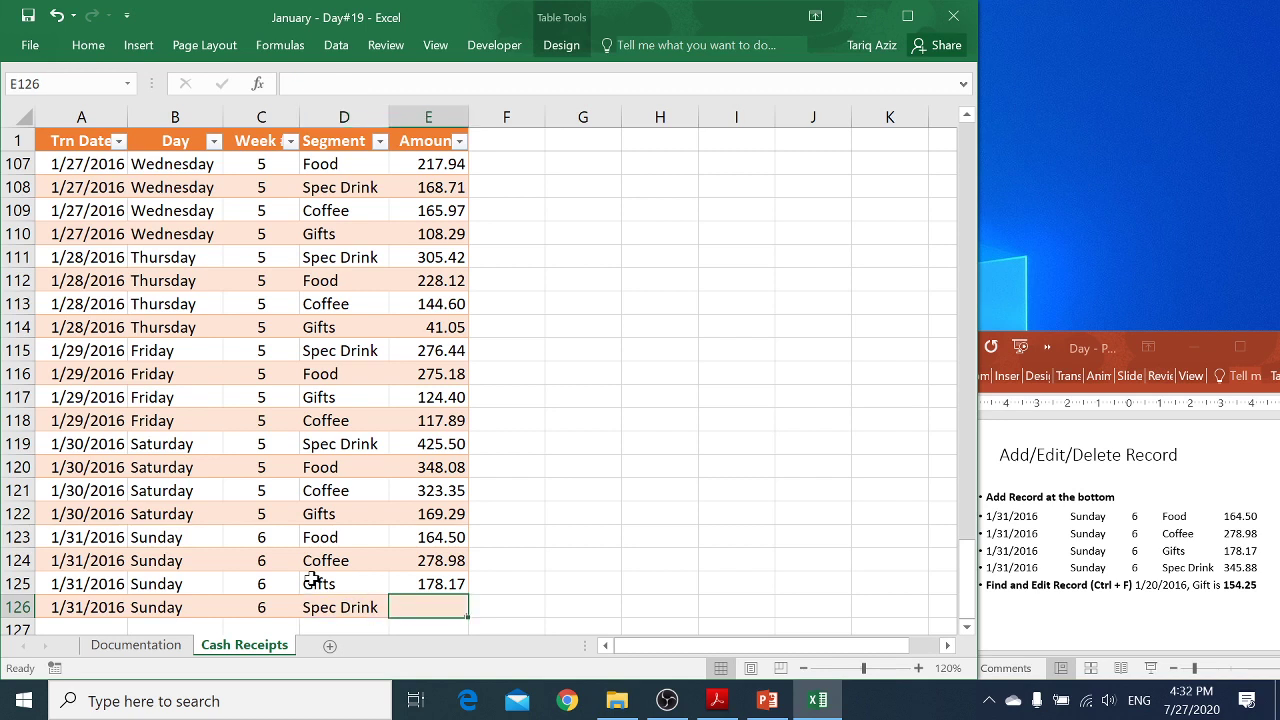
type("345")
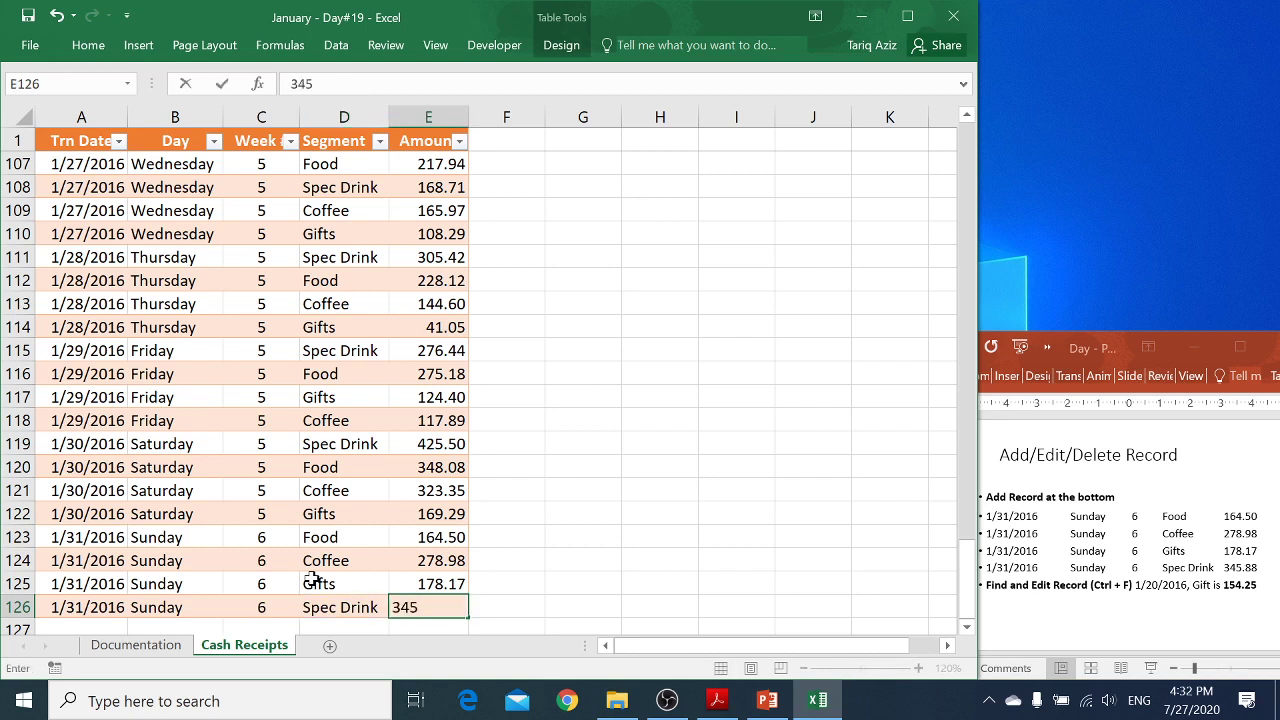
type(".88")
key("Return")
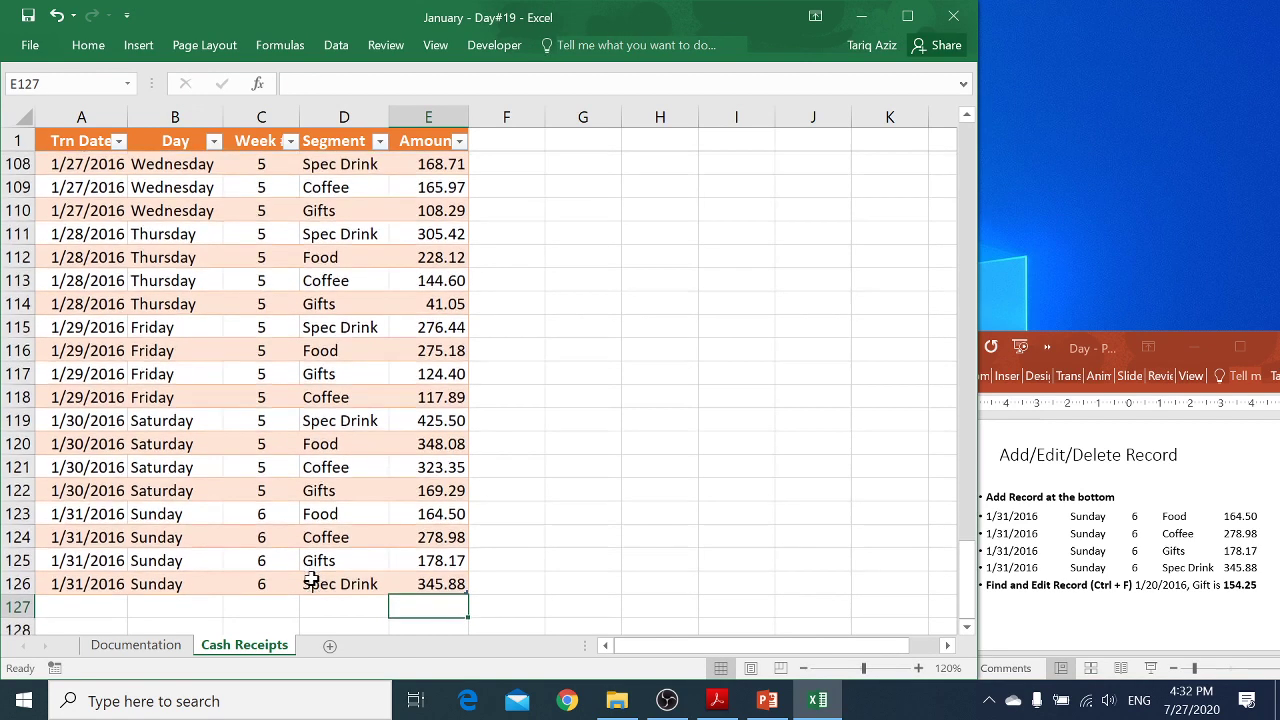
- Review the newly added 1/31/2016 records, and go back up to the beginning of the table
key("Up")
key("Up")
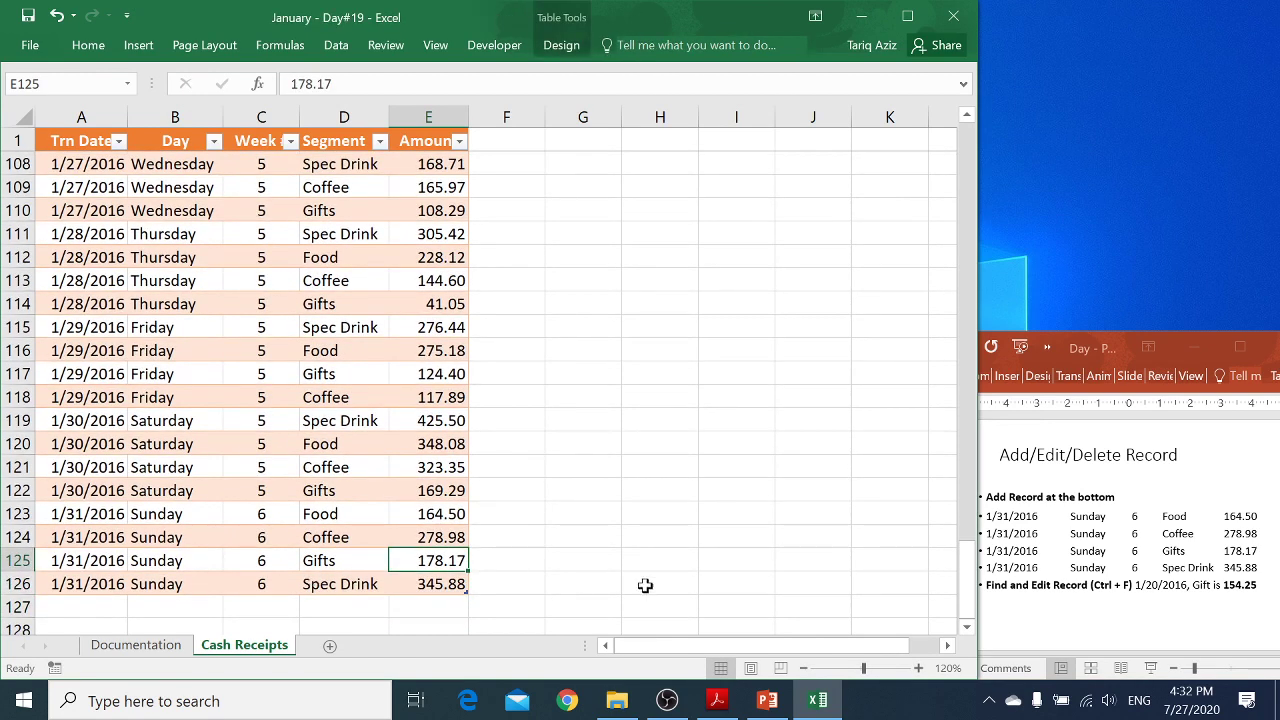
left_click(376, 528)
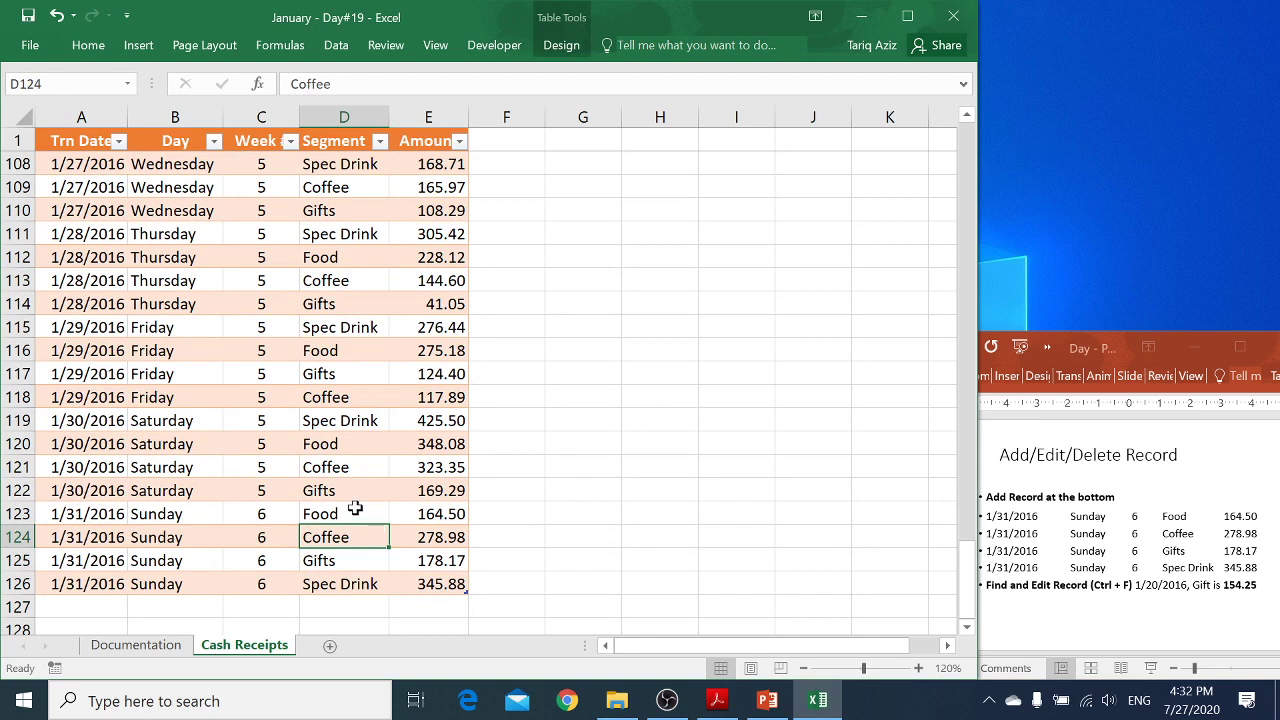
left_click(355, 509)
key("Page_Up")
key("Page_Up")
key("Page_Up")
key("Page_Up")
key("Page_Up")
key("Page_Up")
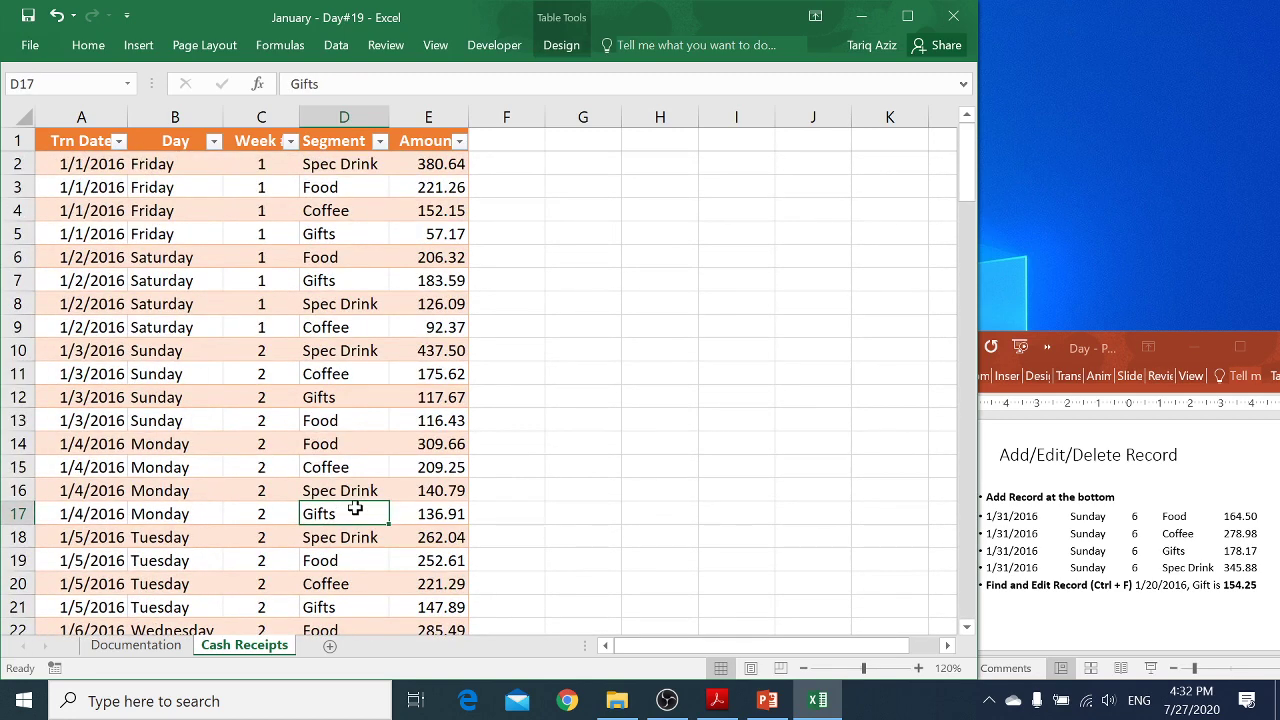
- Search the Cash Receipts sheet for "Gift" and step through several matches
key("ctrl+f")
type("Gift")
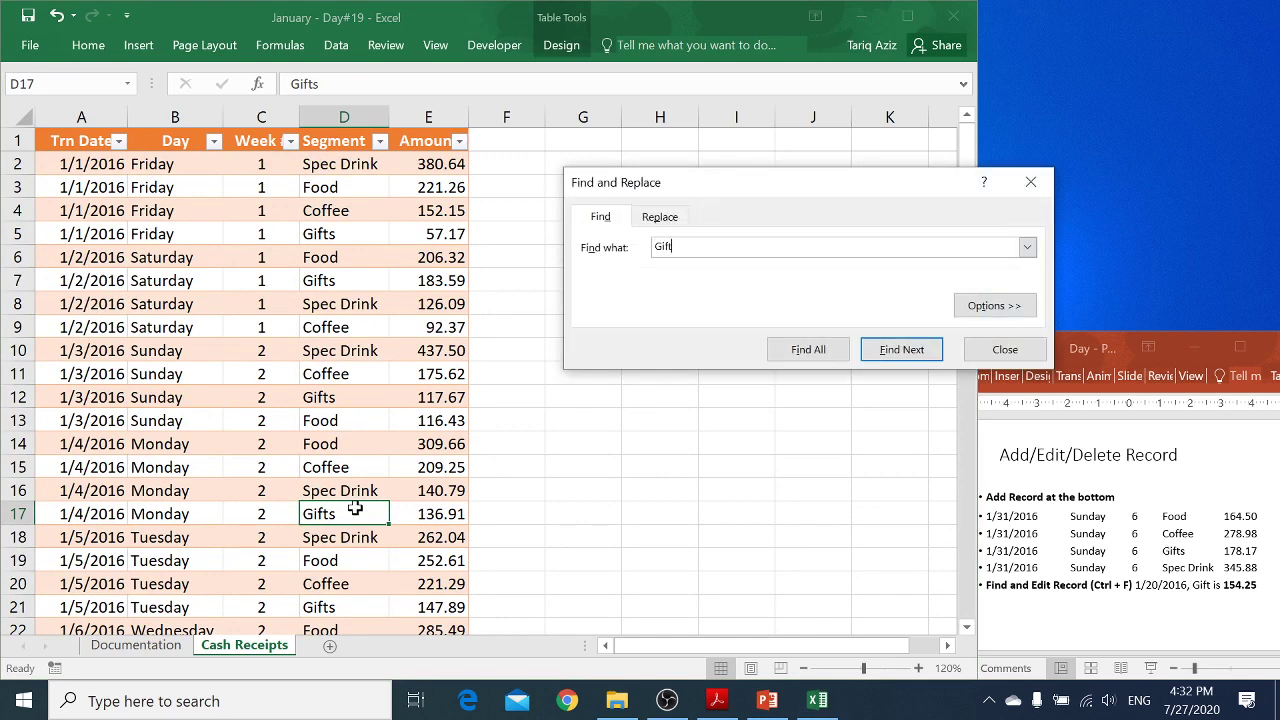
key("Return")
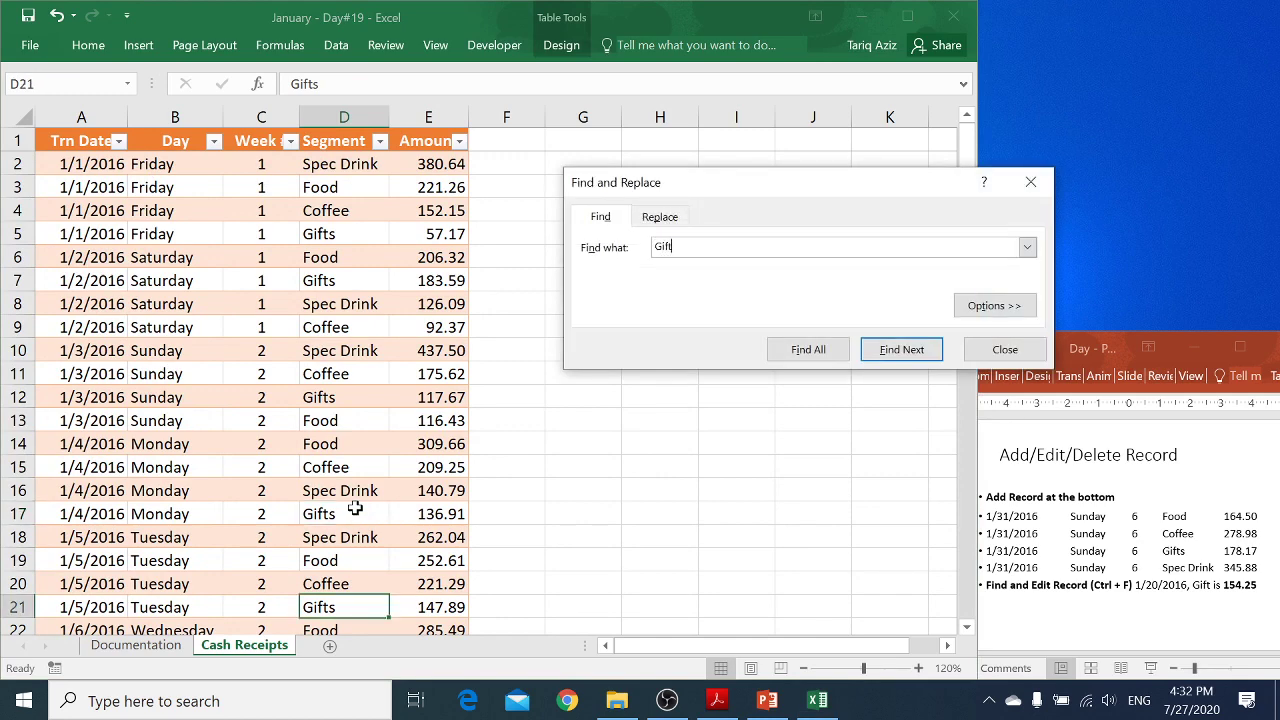
key("Return")
key("Return")
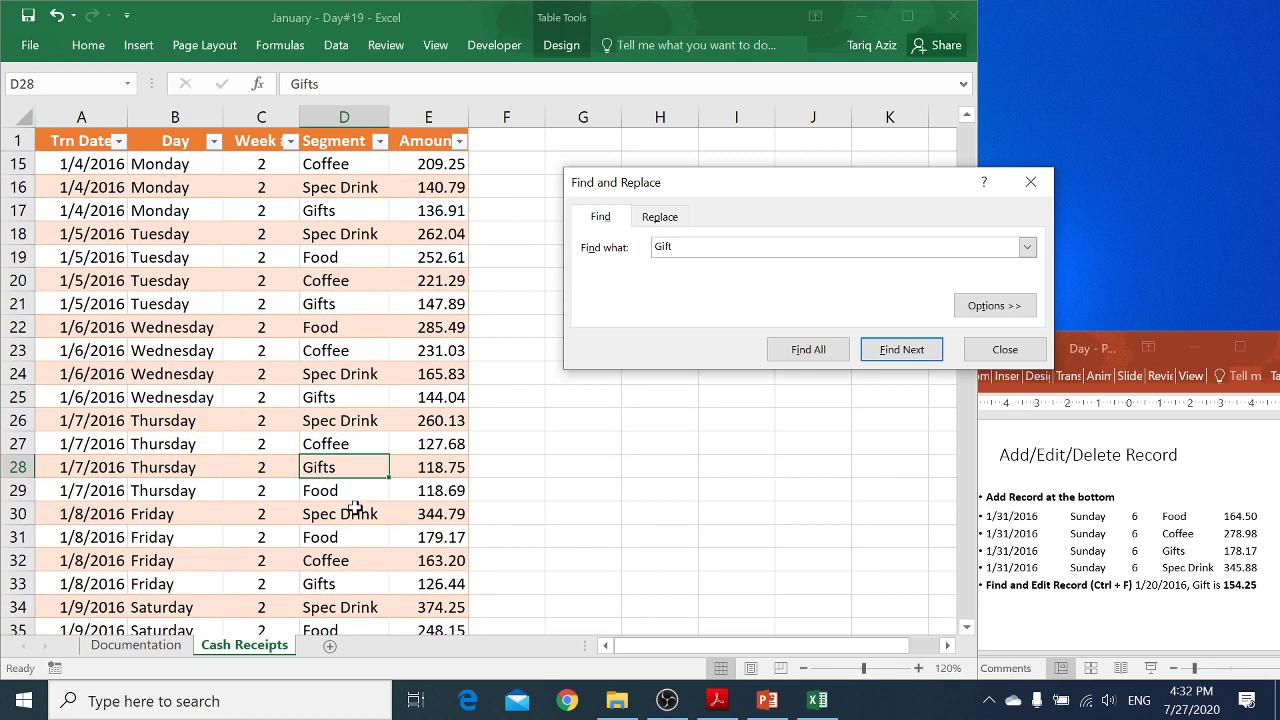
key("Return")
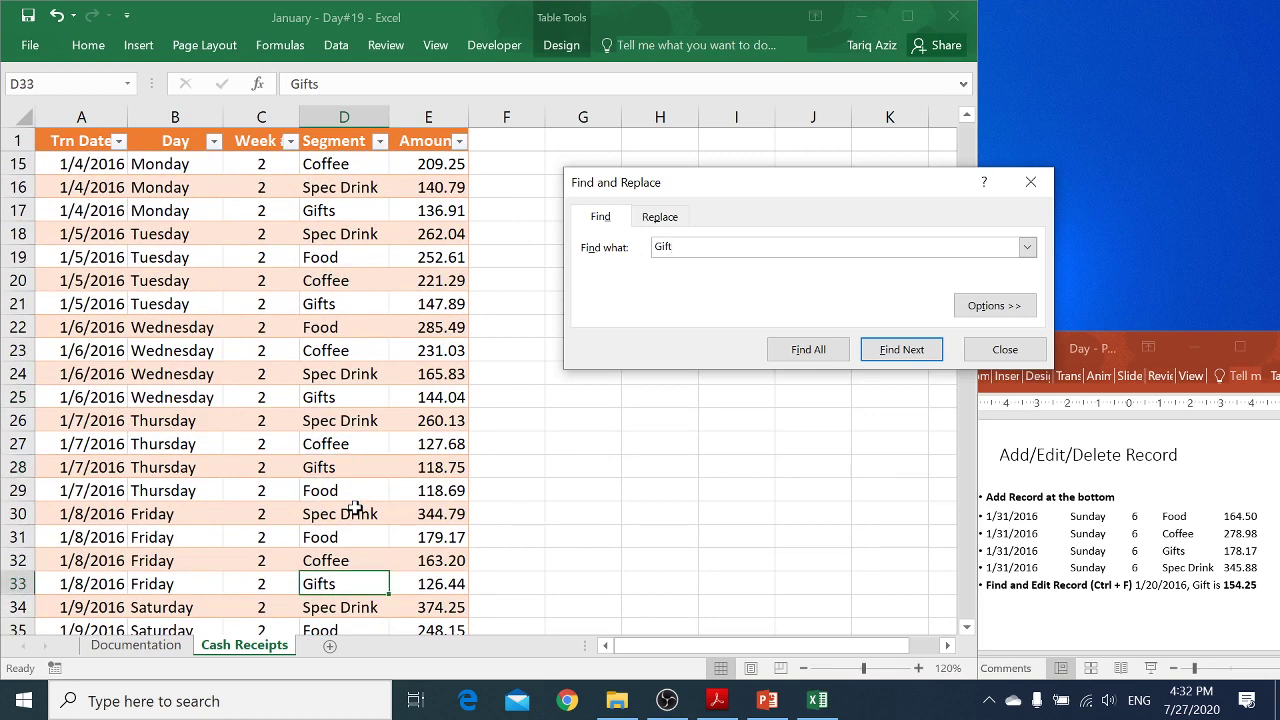
- Search for the date 1/20/2016 and step through the matches to the Gifts record in row 82
double_click(665, 247)
type("1/20/2016")
key("Return")
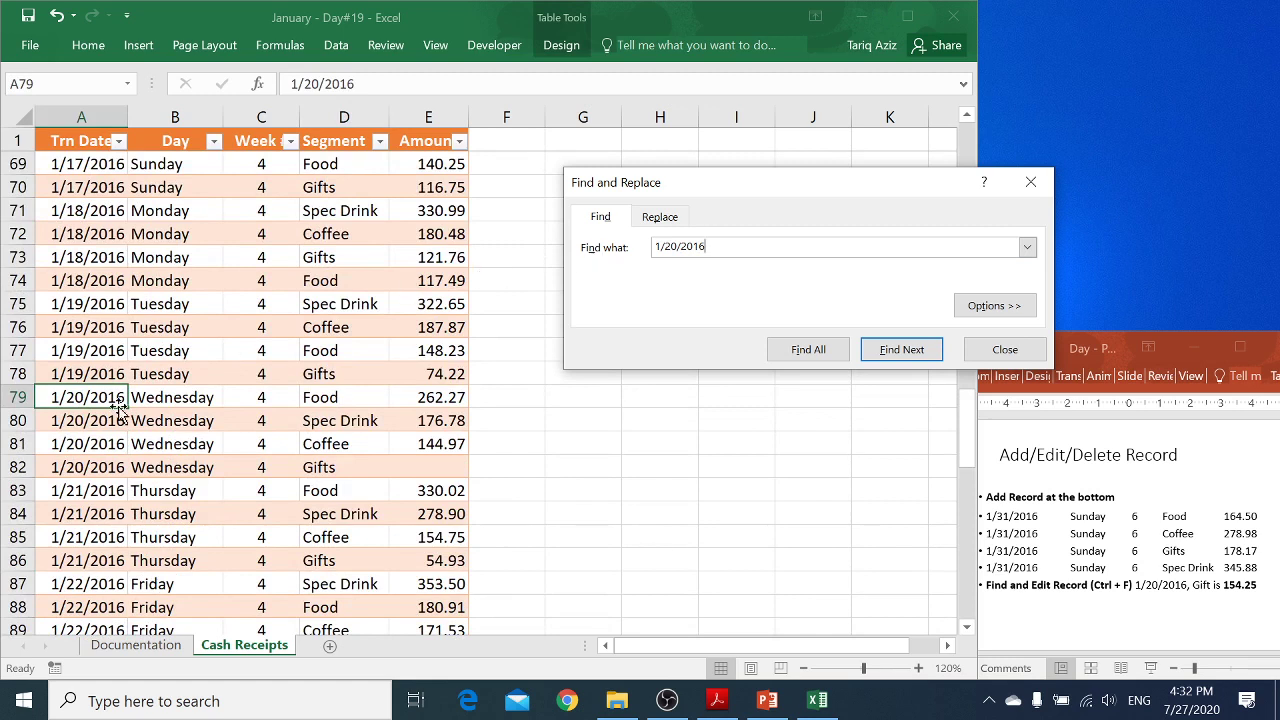
left_click(900, 349)
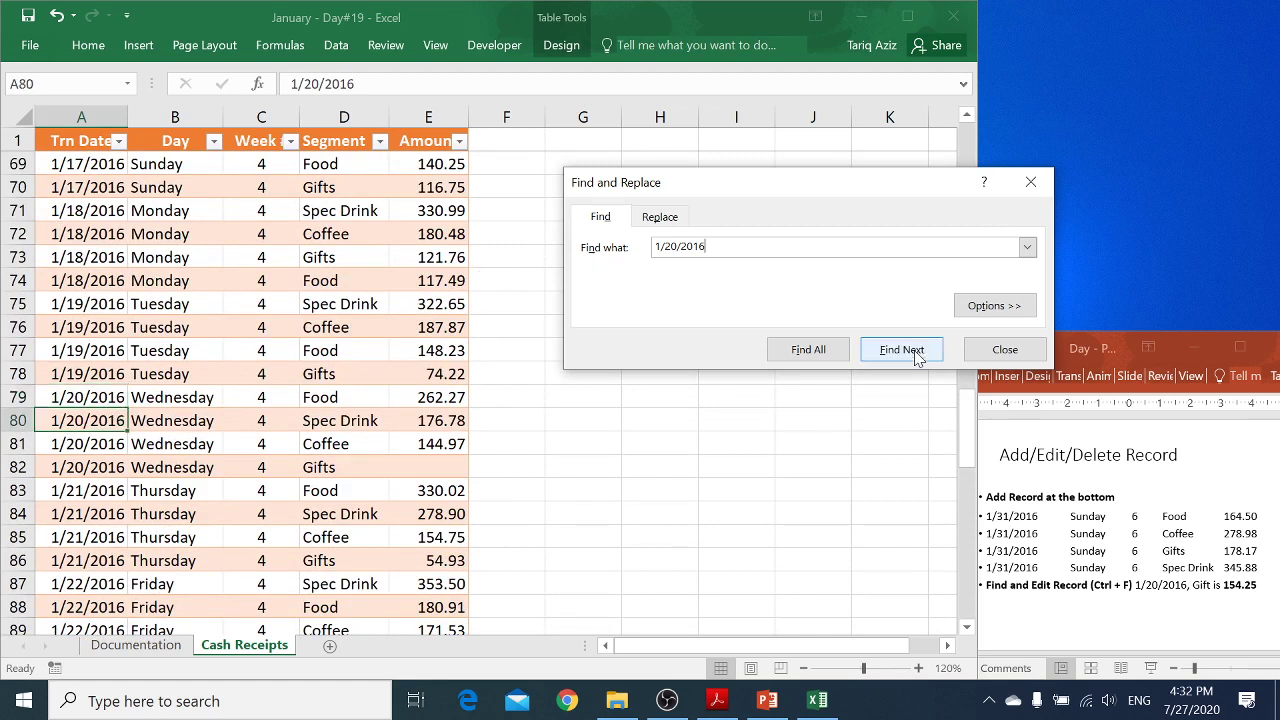
left_click(912, 354)
left_click(912, 354)
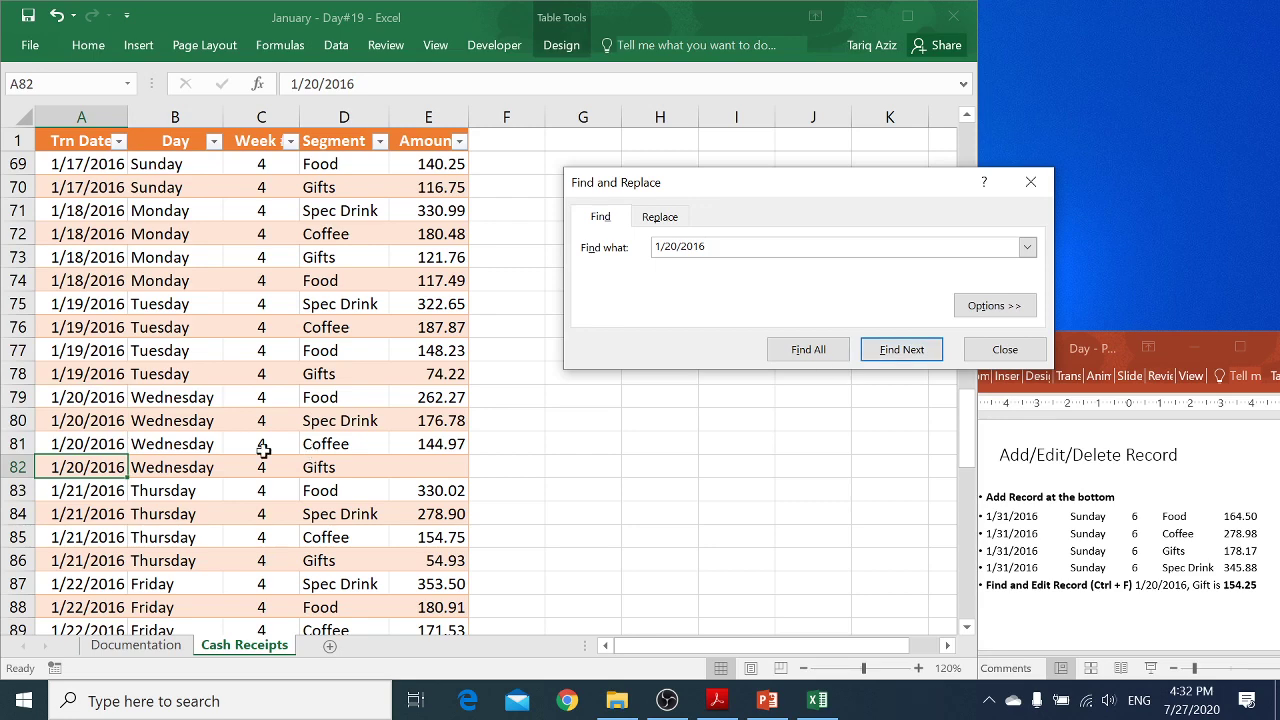
- Close the search and enter 154.25 as the amount of the 1/20/2016 Gifts record in row 82
left_click(423, 469)
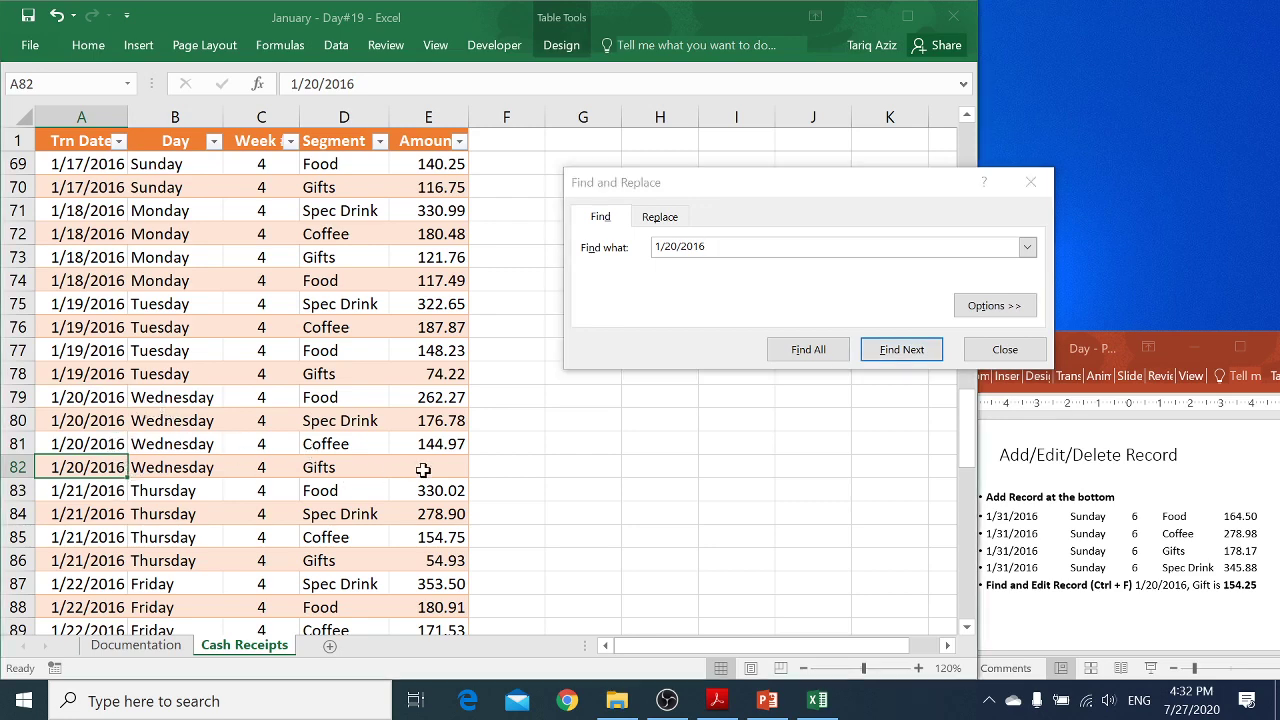
left_click(988, 354)
type("15")
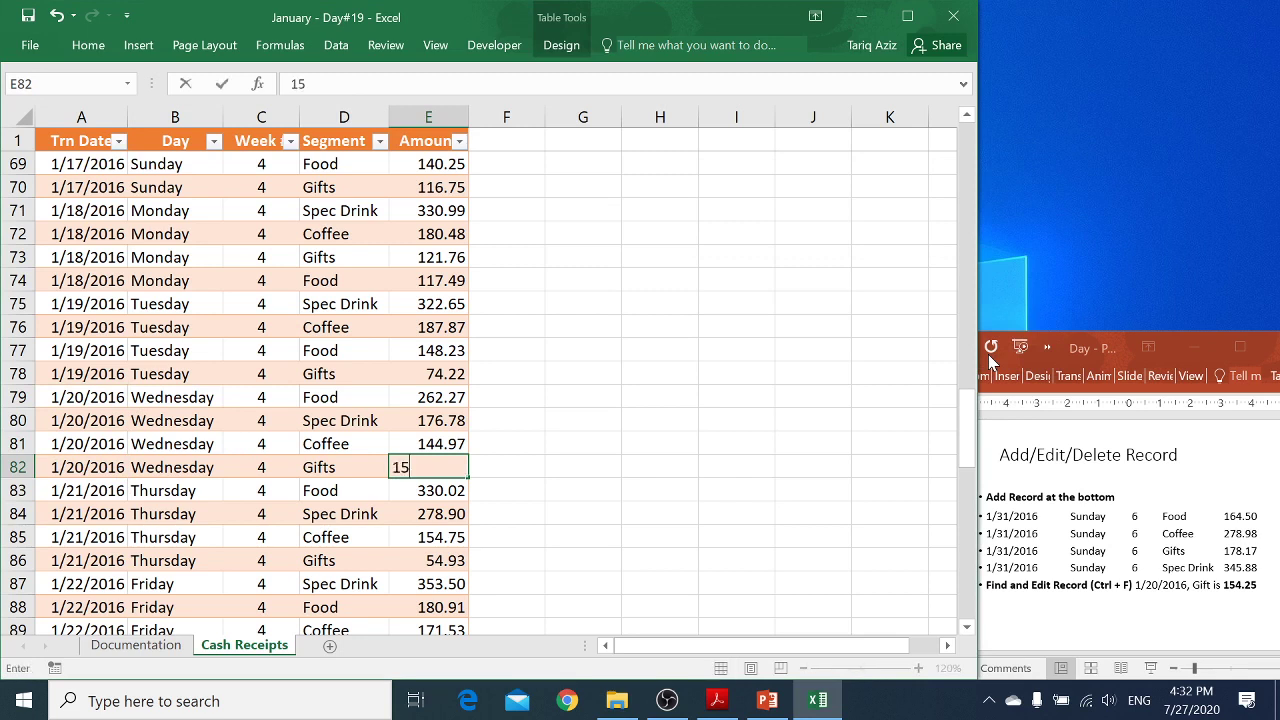
type("4.25")
key("Return")
key("Up")
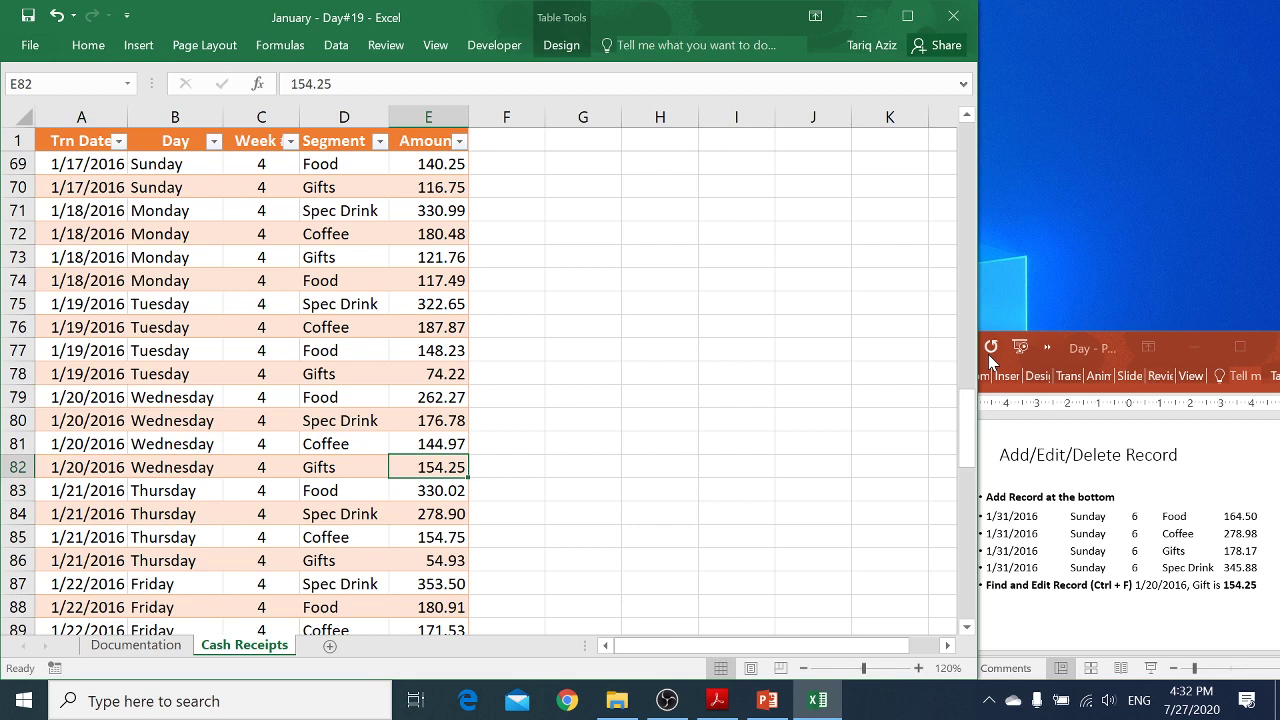
- Advance PowerPoint to the duplicate-record slide, then in Excel remove duplicate records compared across all five columns and go to the last record
left_click(1189, 582)
scroll(1181, 582, "down", 1)
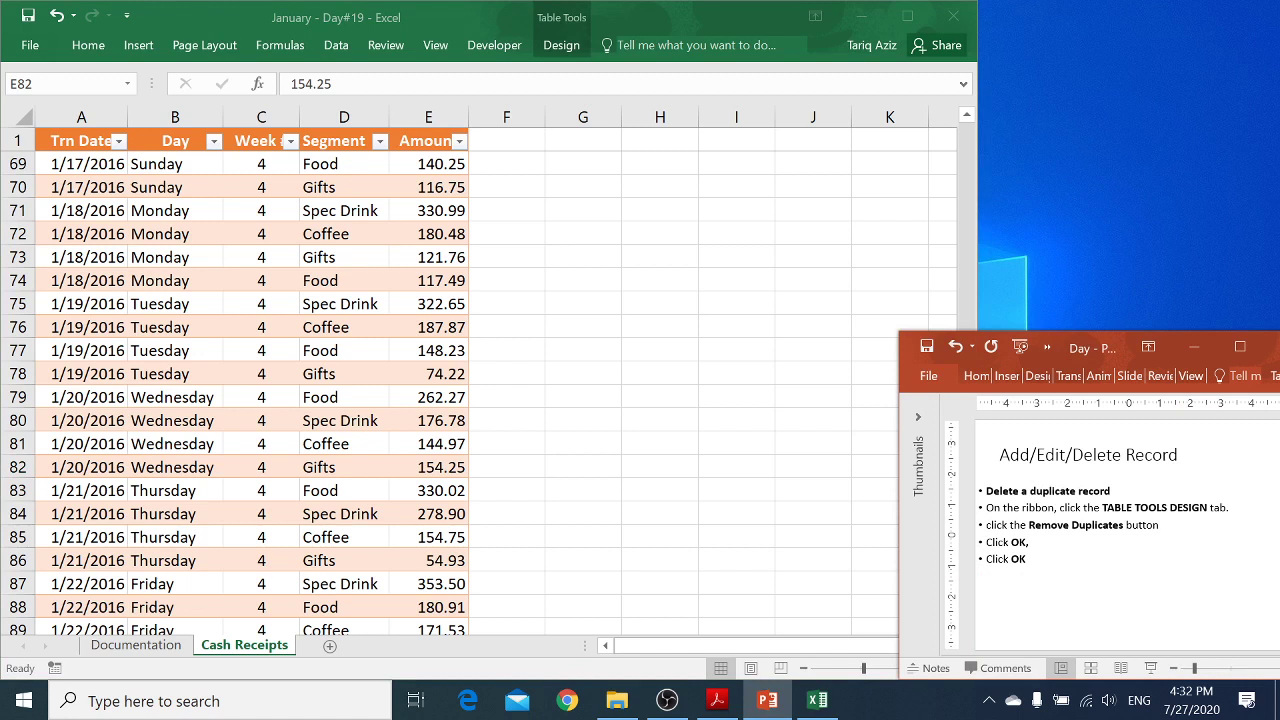
left_click(360, 466)
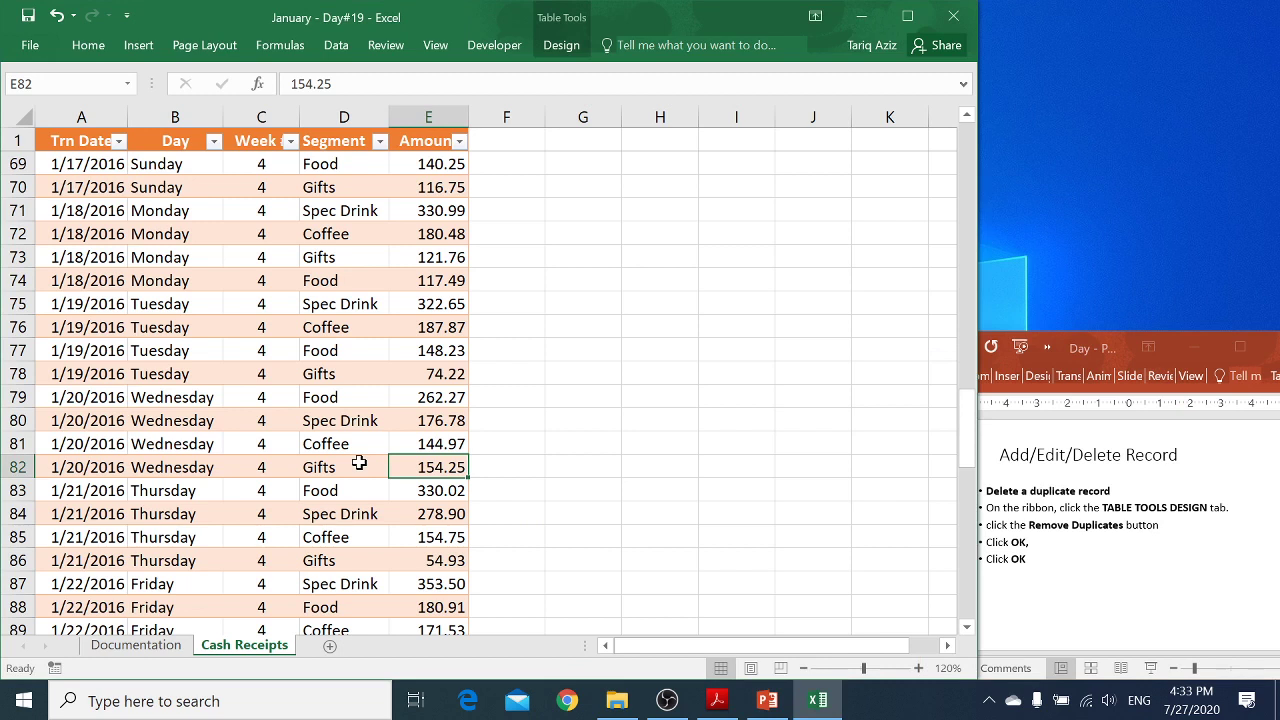
left_click(343, 58)
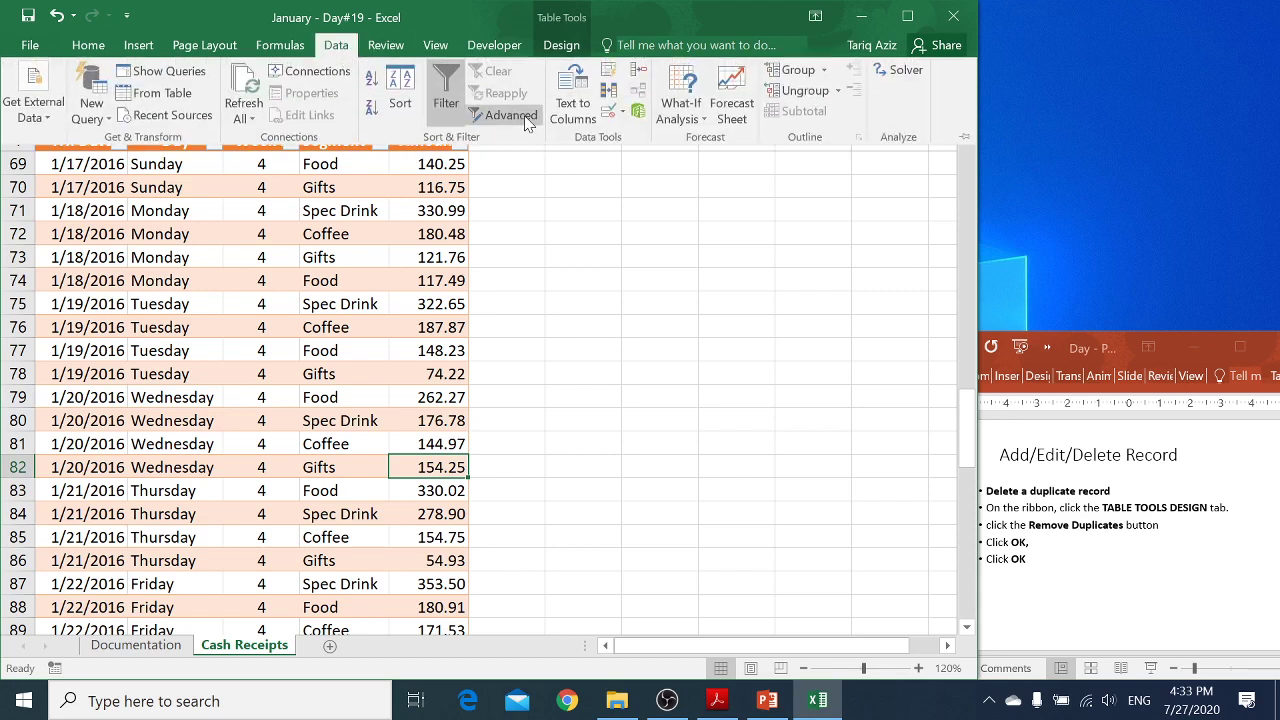
left_click(609, 92)
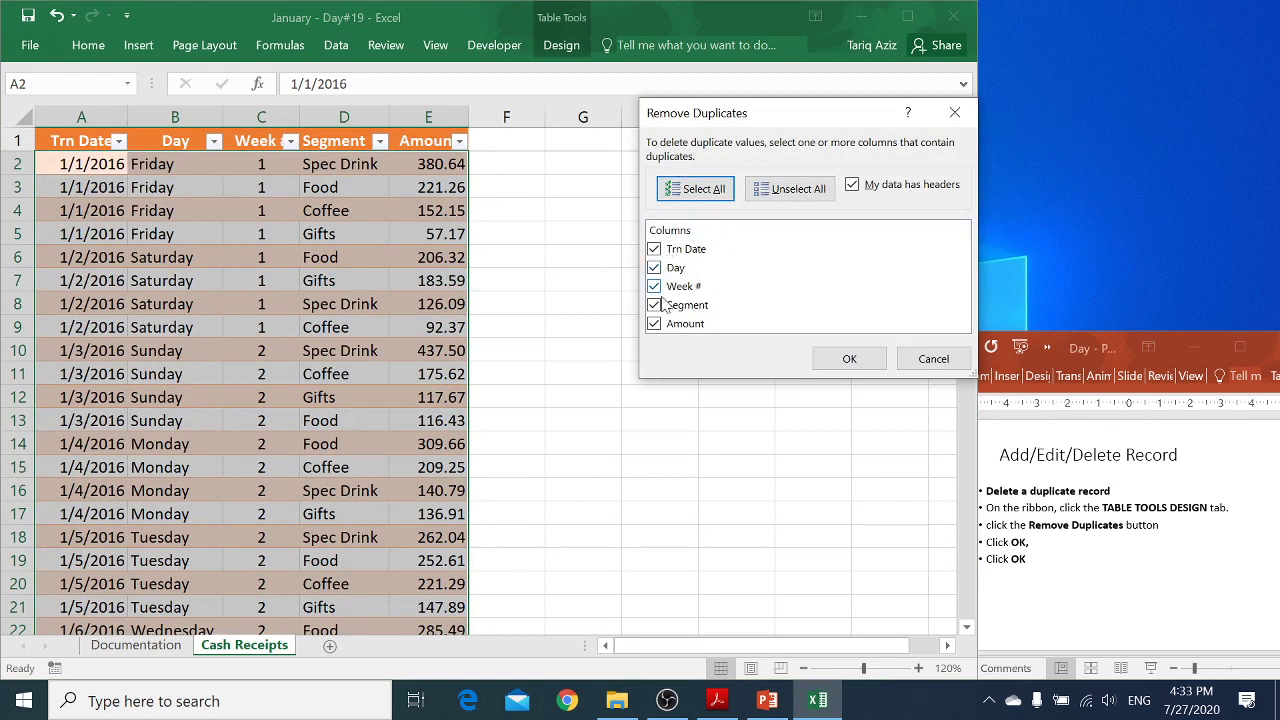
left_click(838, 357)
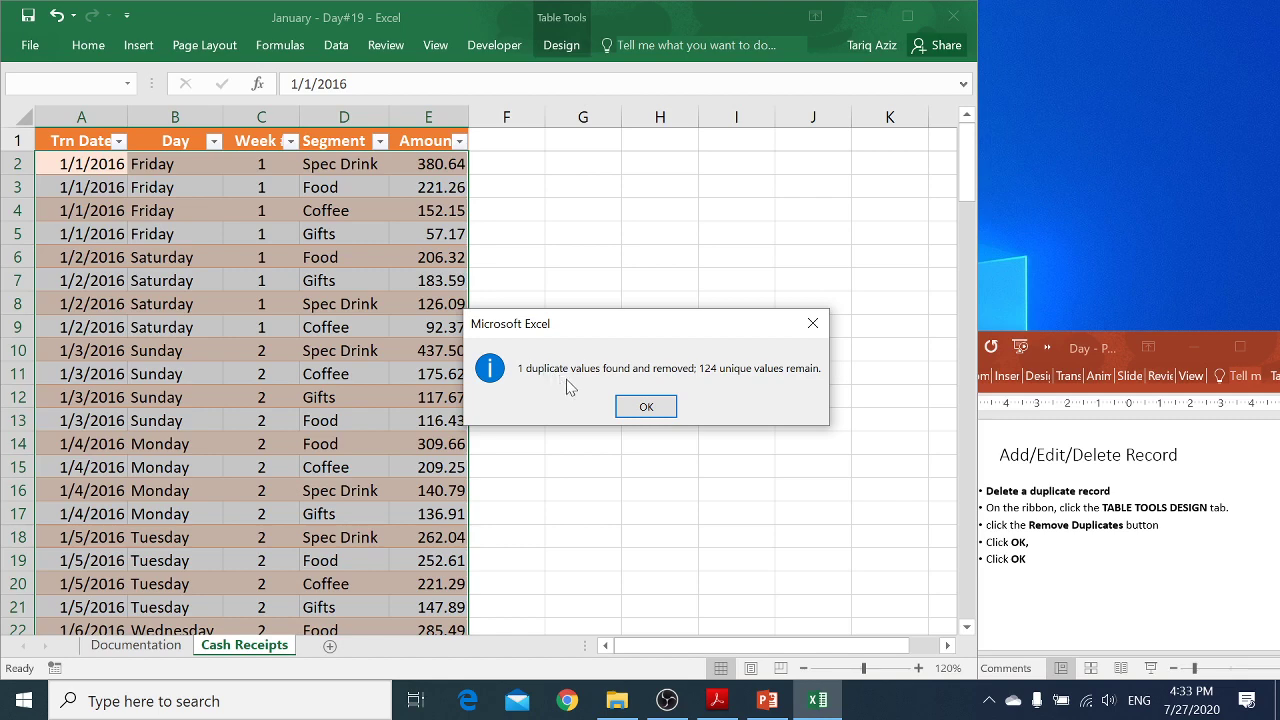
left_click(645, 409)
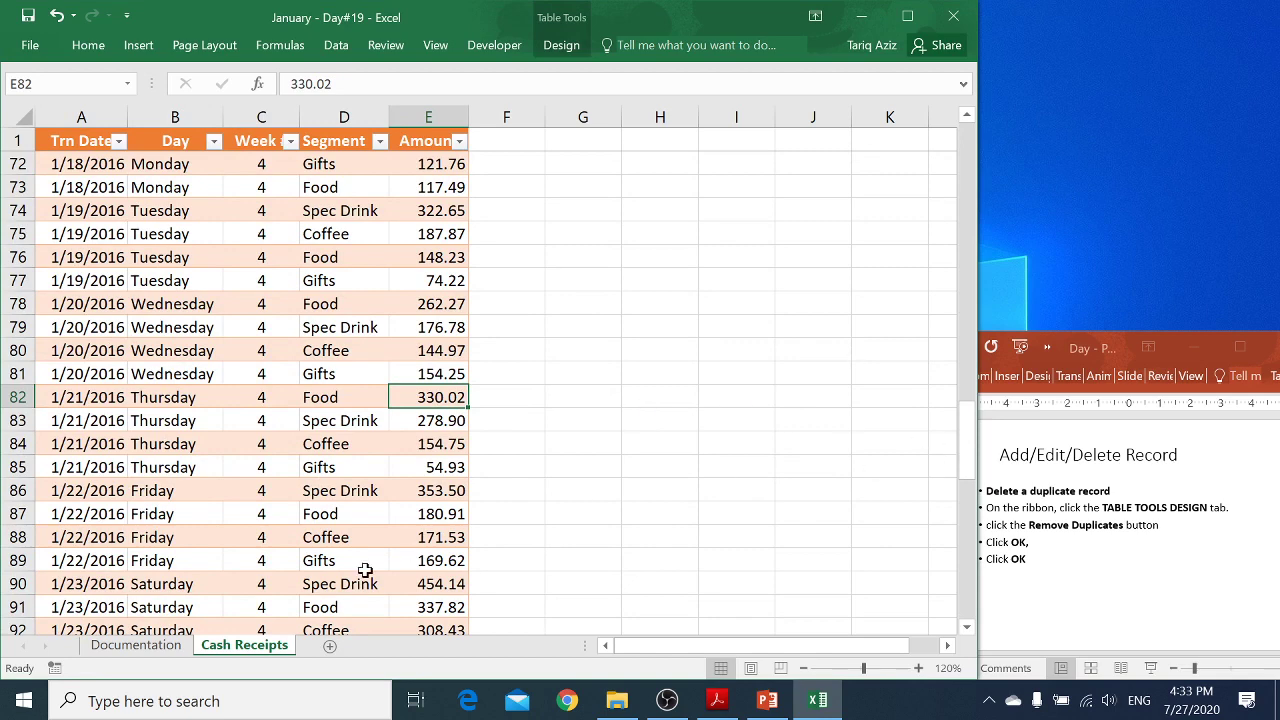
key("ctrl+Down")
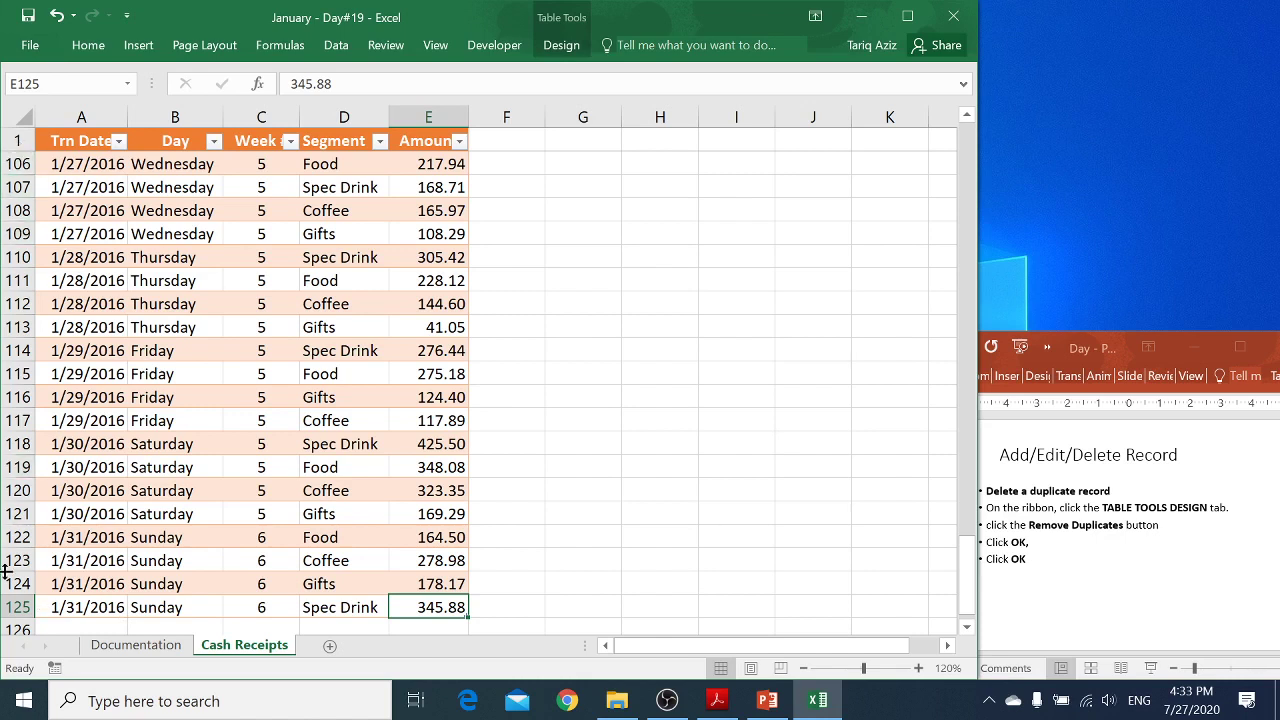
- Advance PowerPoint to the Sorting Data slide, then sort the Excel table by the Segment column from A to Z
left_click(1080, 607)
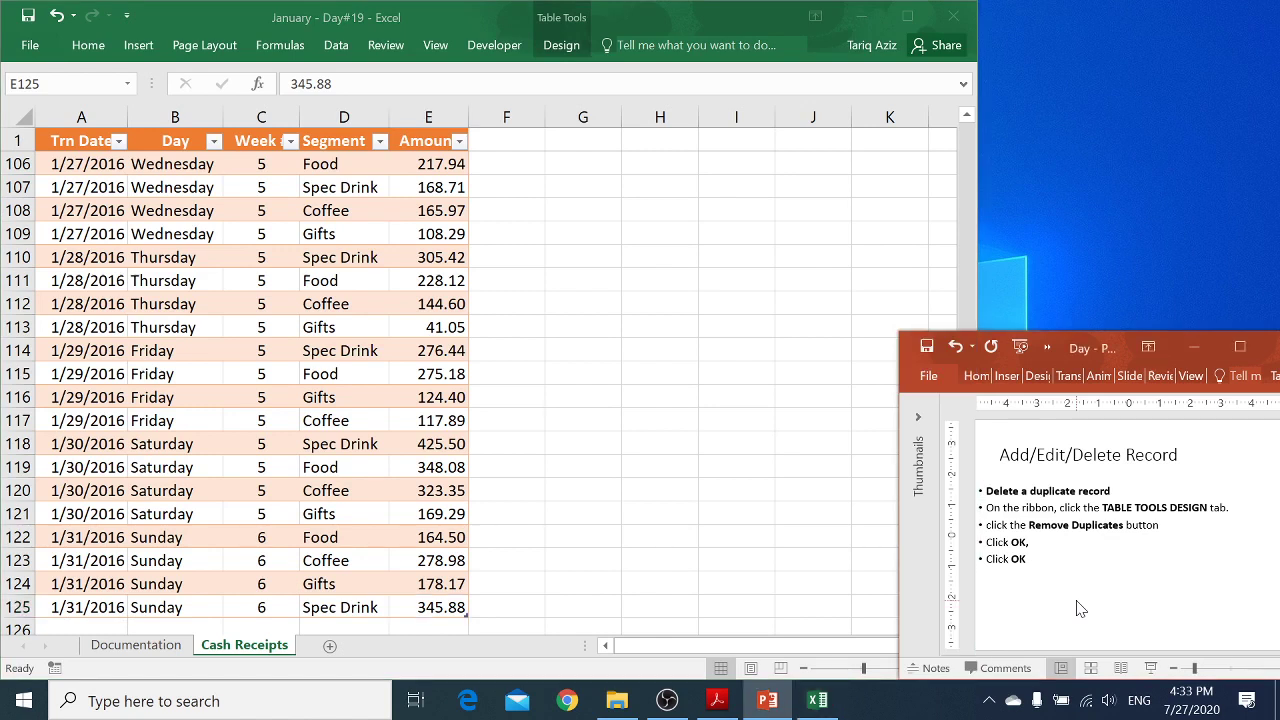
scroll(1080, 607, "down", 1)
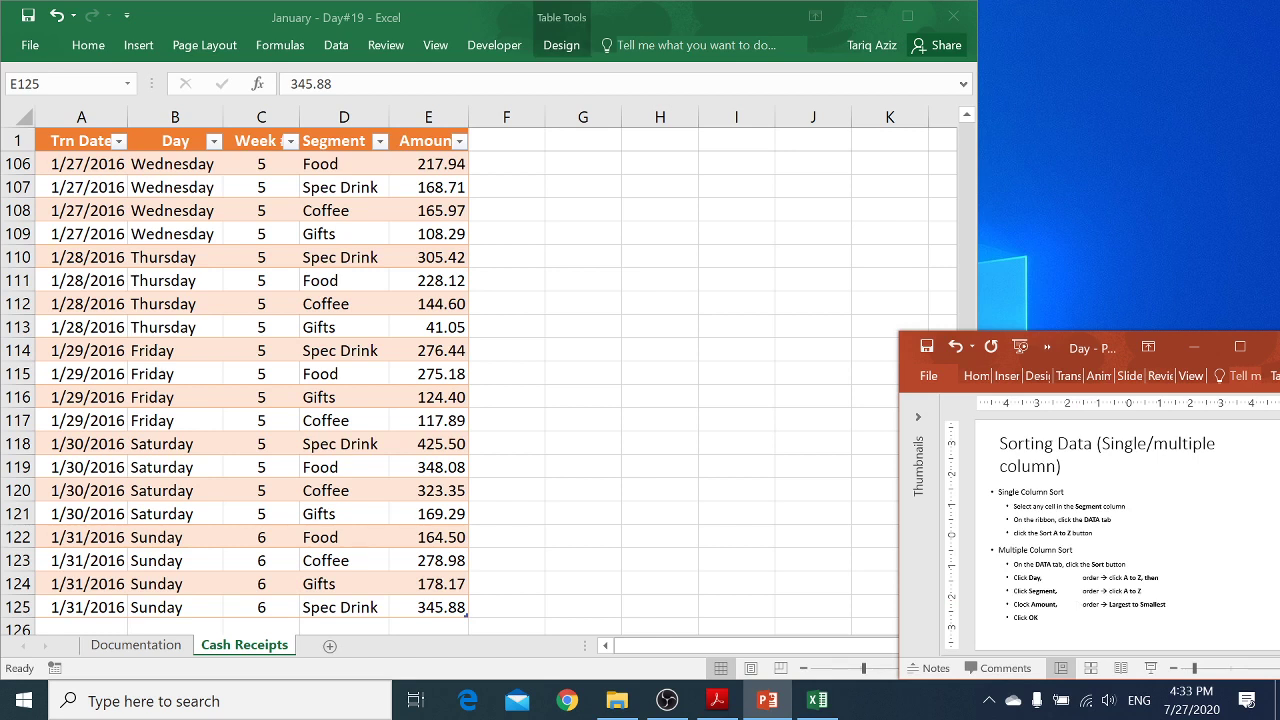
left_click(366, 325)
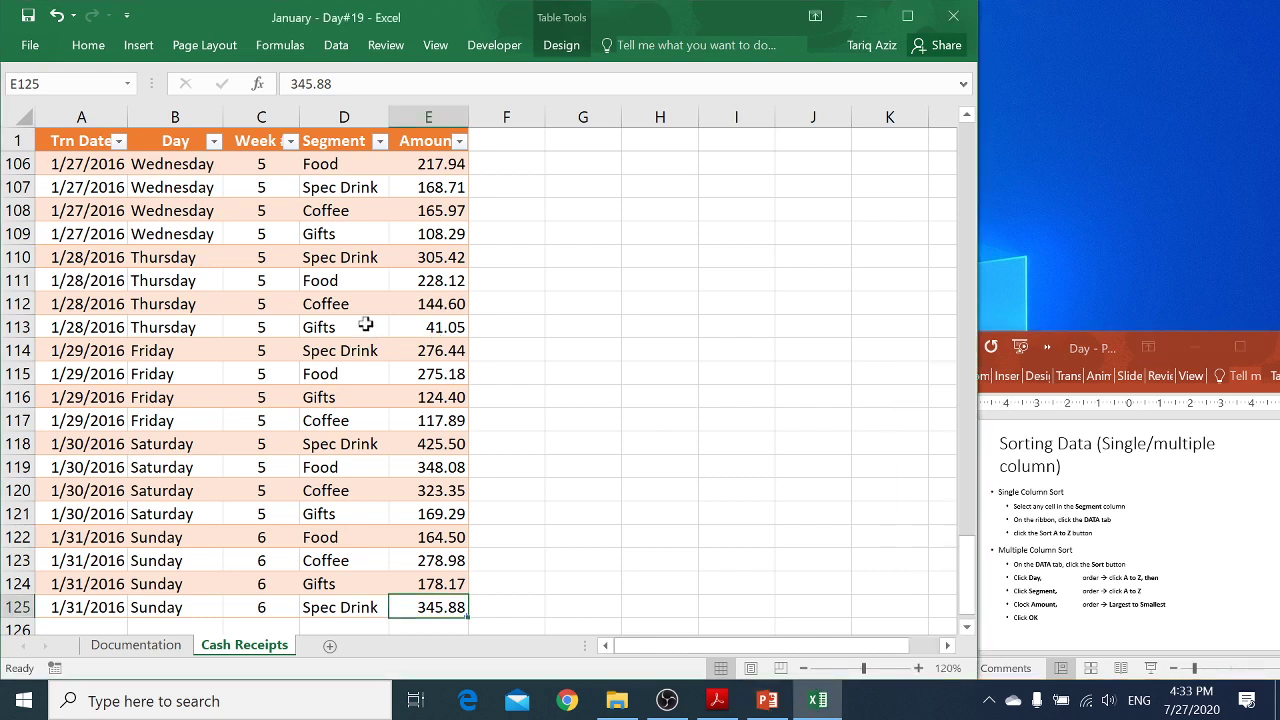
left_click(366, 325)
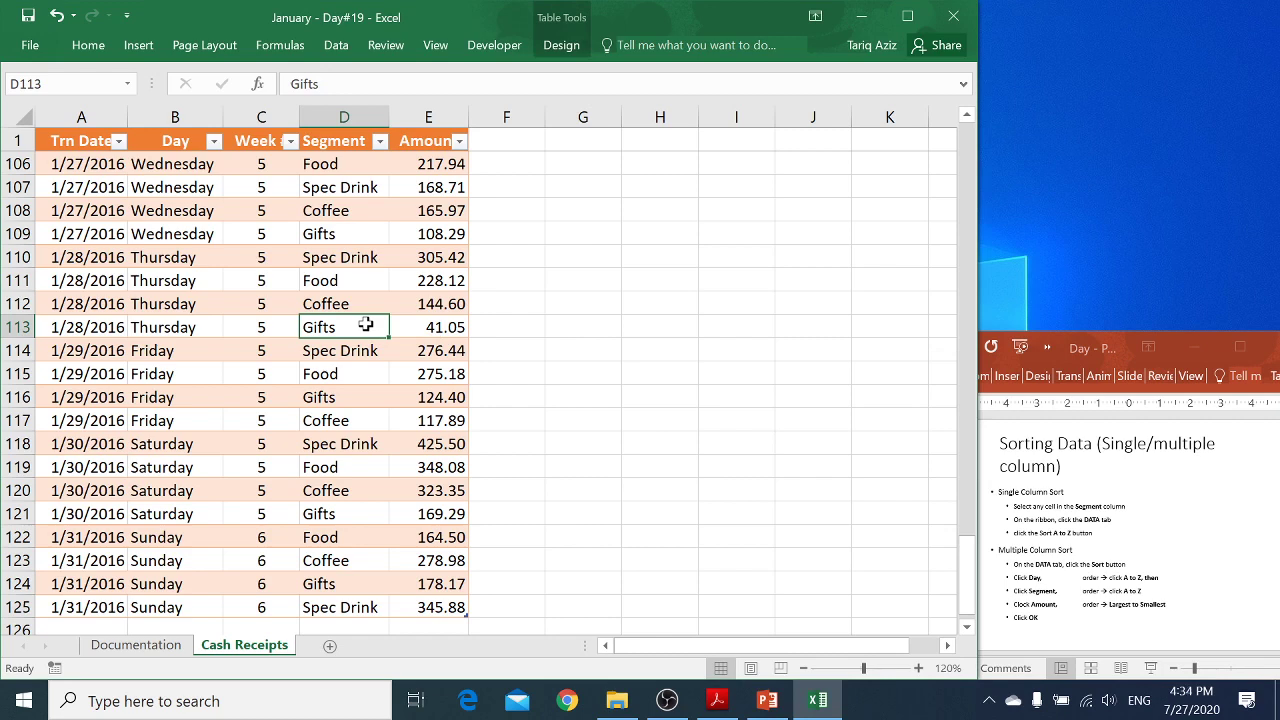
left_click(336, 46)
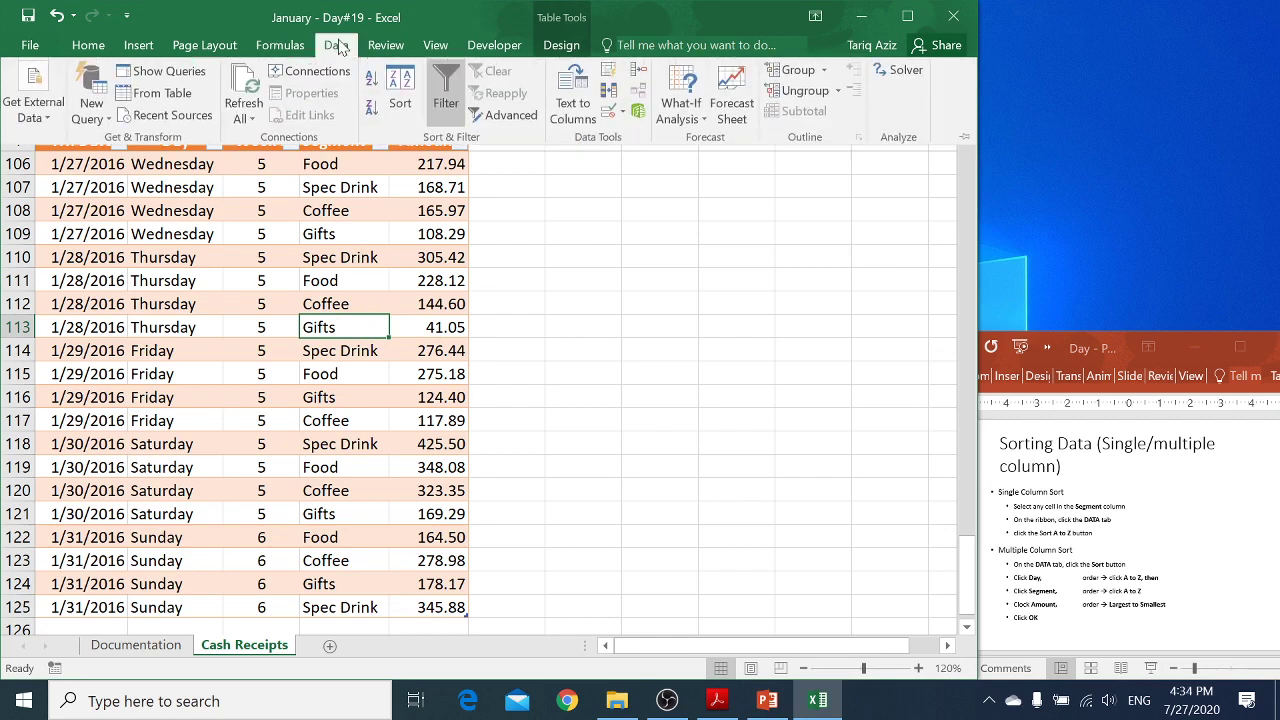
left_click(372, 80)
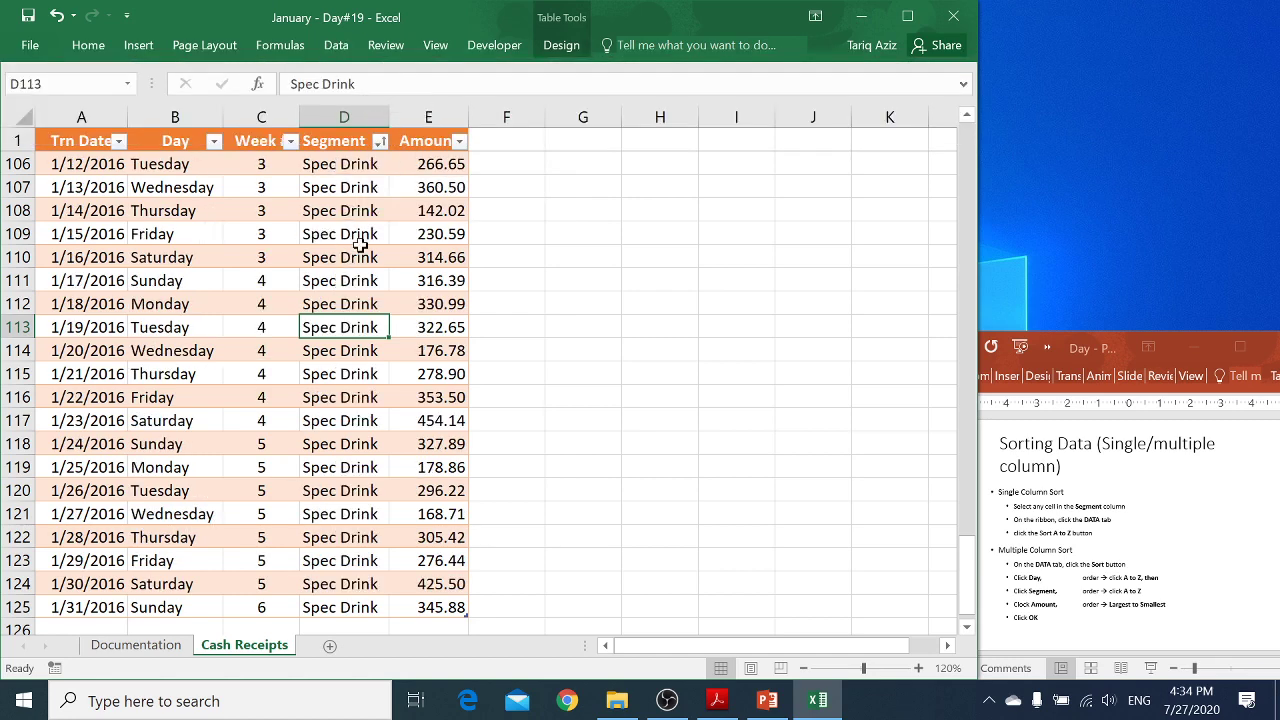
- Examine how the records are grouped by segment throughout the sorted table
key("Page_Up")
key("Page_Up")
key("Page_Up")
key("Page_Up")
key("Page_Up")
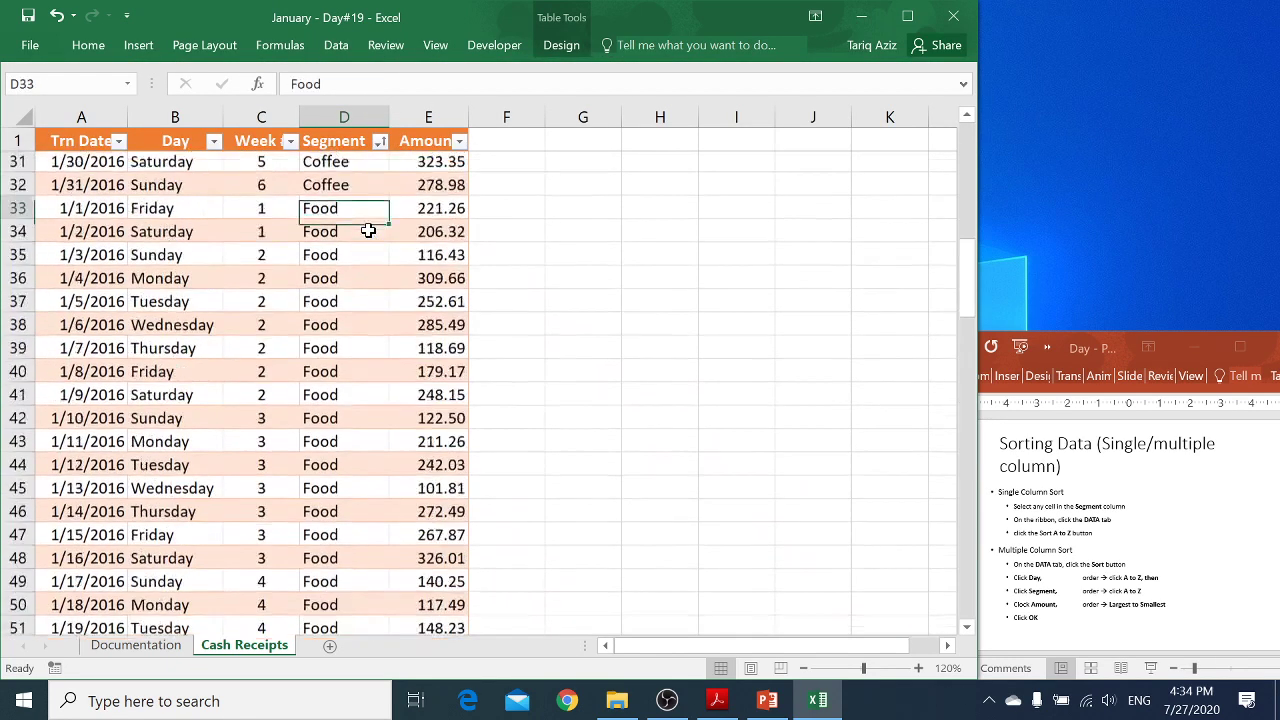
key("Up")
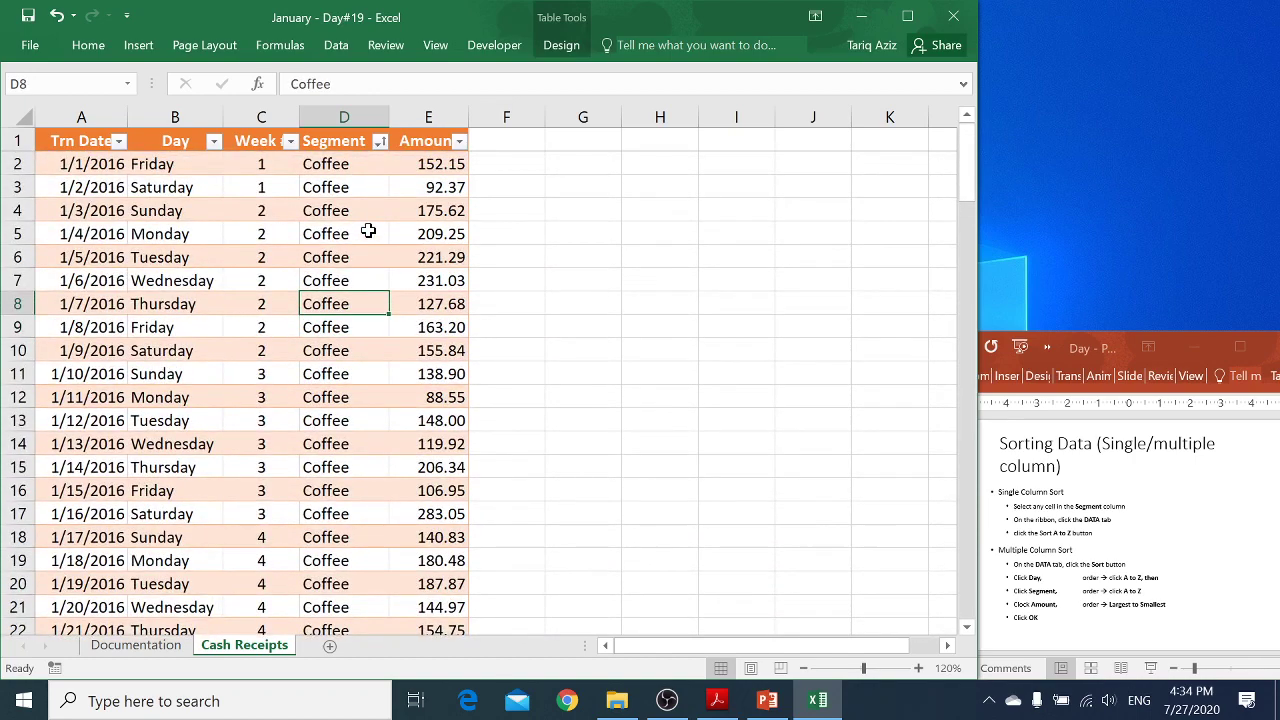
key("Page_Down")
key("Page_Down")
key("Page_Down")
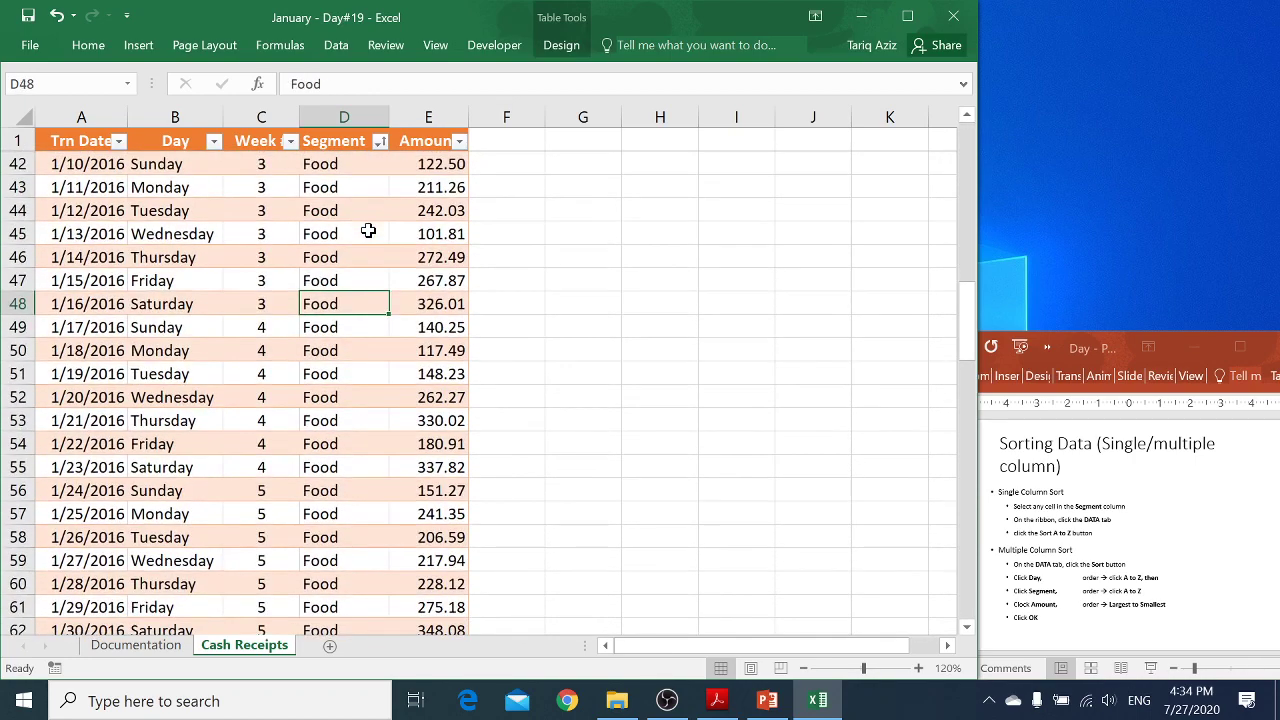
key("Page_Down")
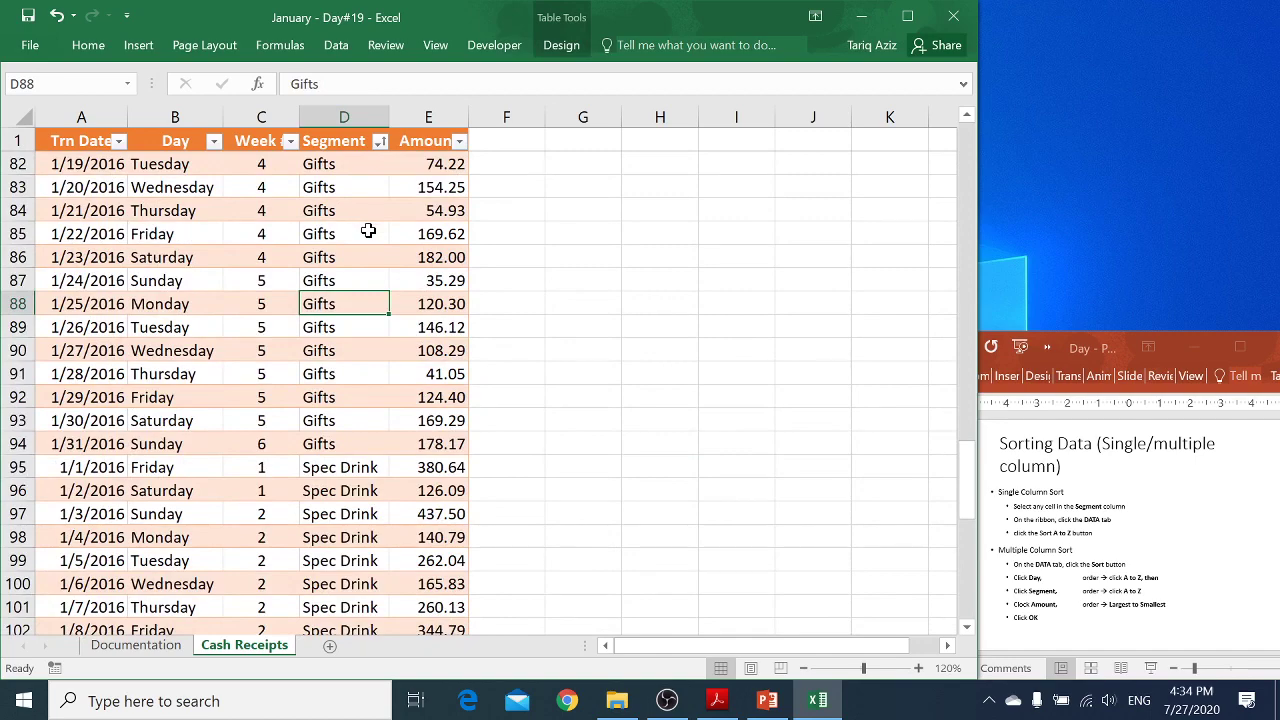
key("Page_Up")
key("Page_Up")
key("Page_Up")
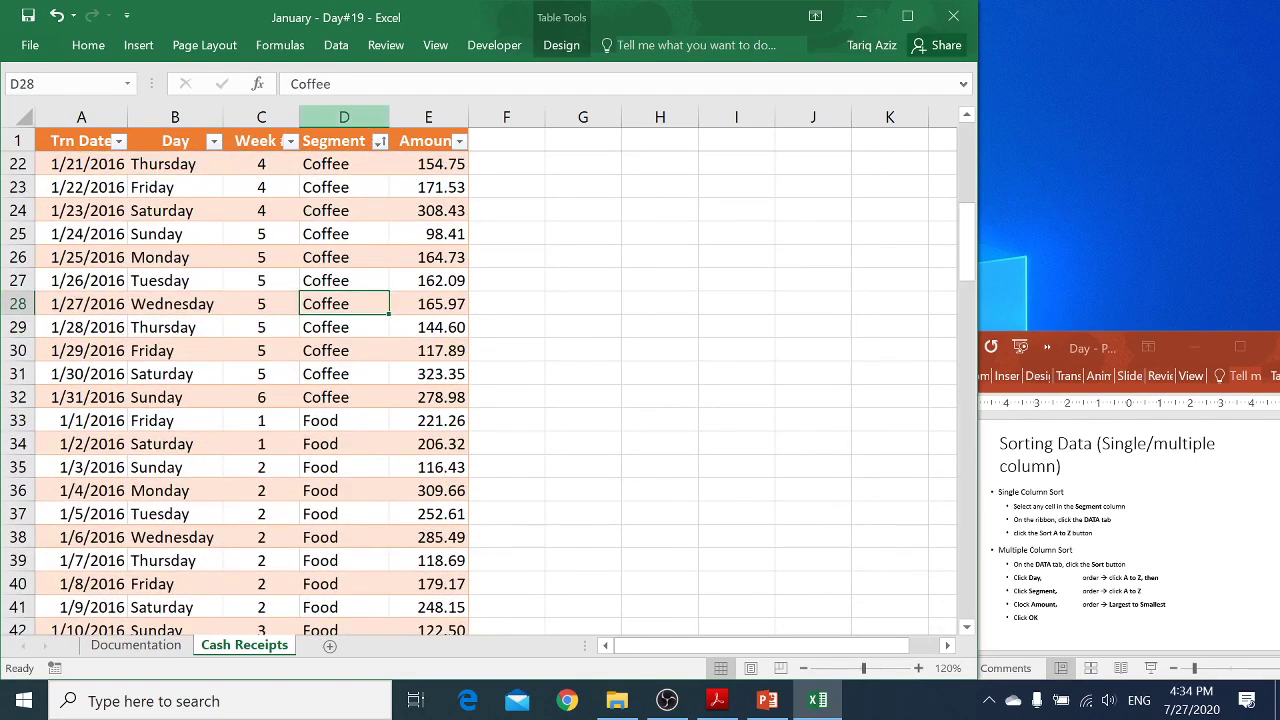
- Sort the table by the Segment column in reverse order, Z to A
left_click(336, 46)
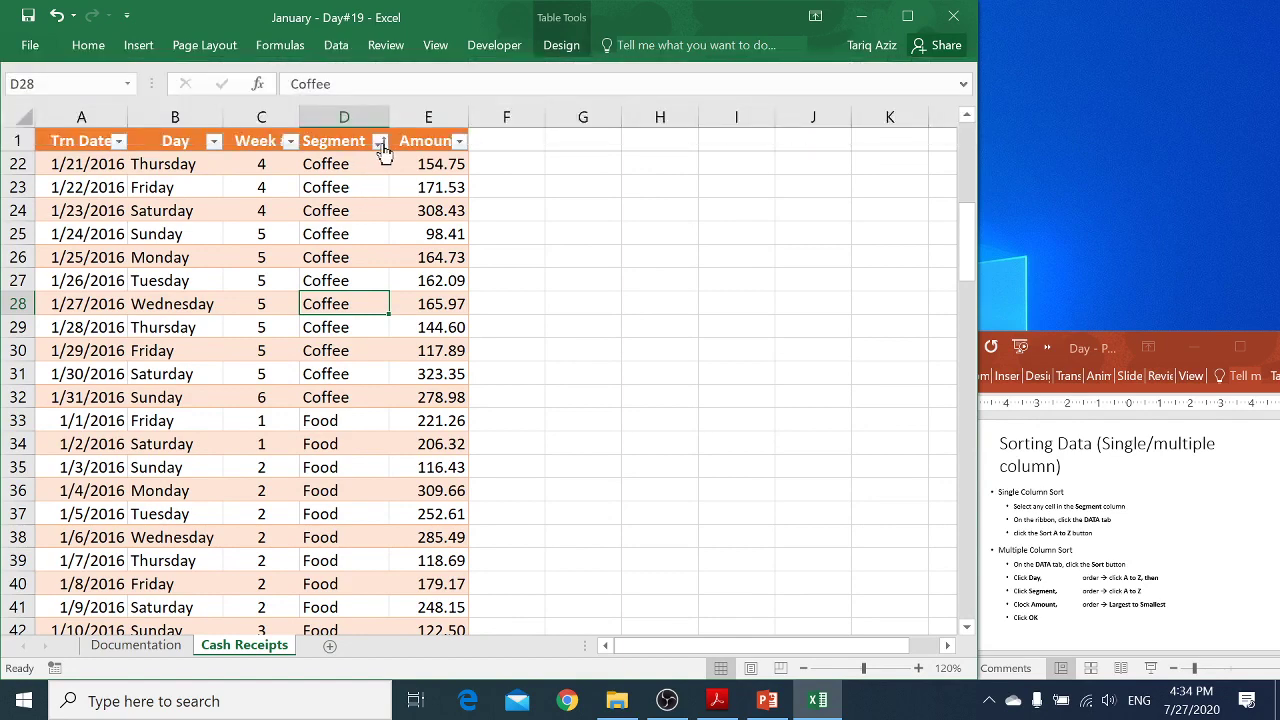
left_click(381, 145)
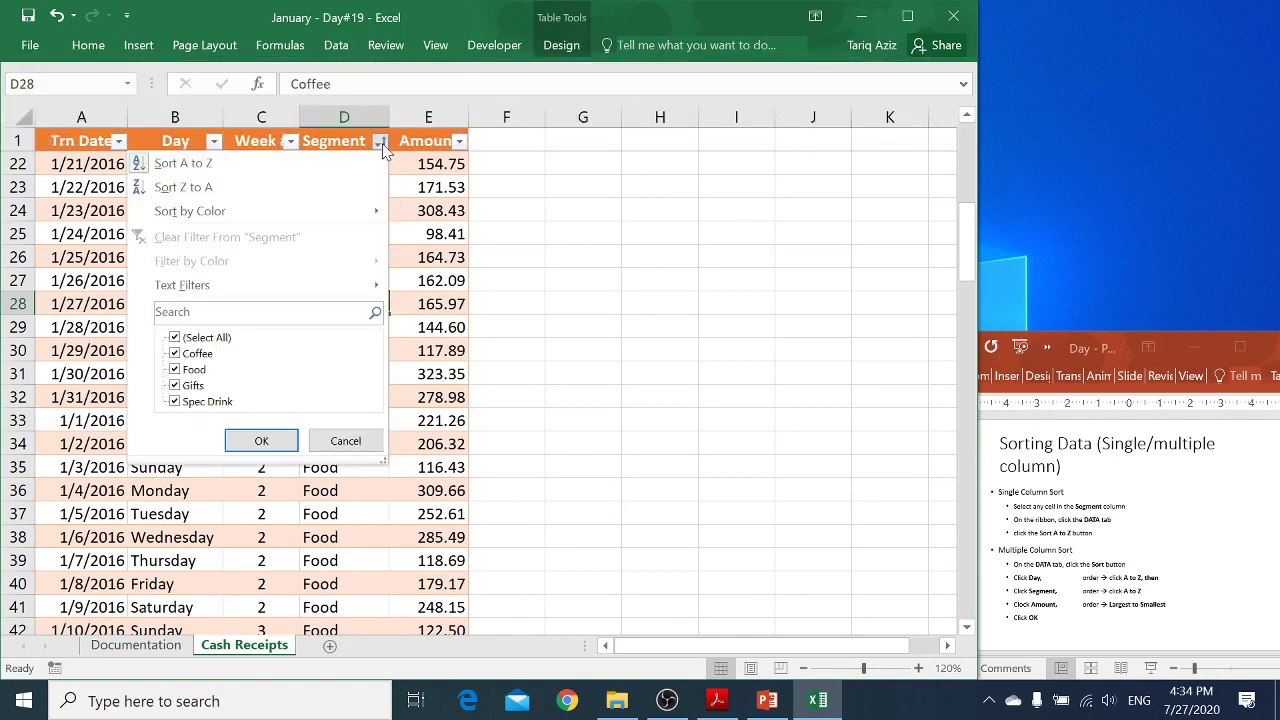
left_click(284, 187)
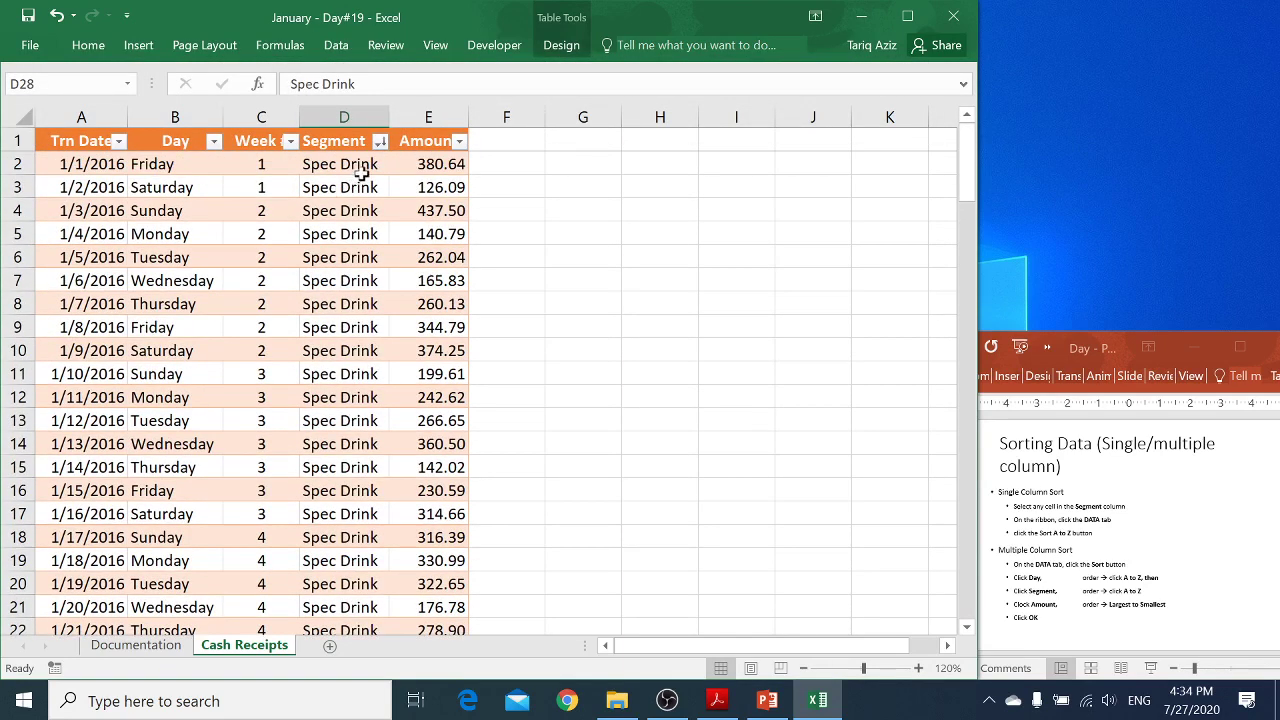
- Examine the reversed segment order down the table and return to the first record
key("Page_Down")
key("Page_Down")
key("Page_Down")
key("Page_Down")
key("Page_Down")
key("Page_Down")
key("Page_Down")
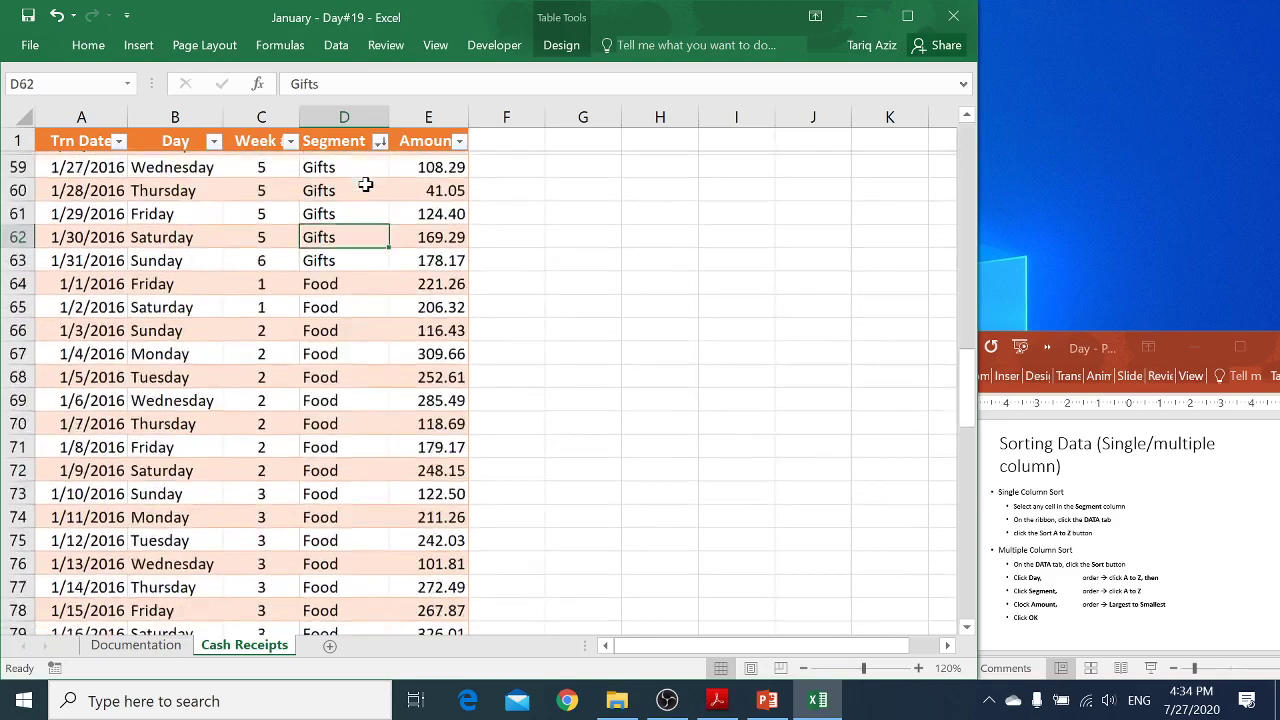
key("Page_Up")
key("Page_Up")
key("Page_Up")
key("Page_Up")
key("Page_Up")
key("Page_Up")
key("Page_Up")
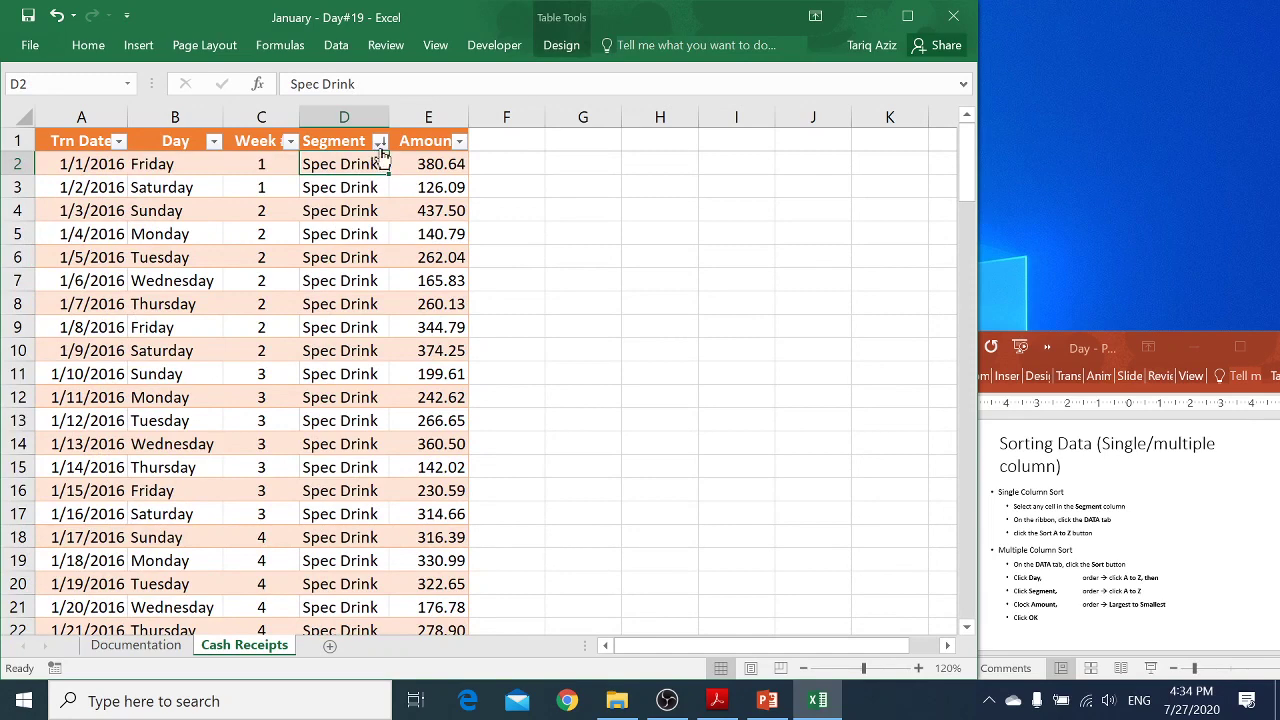
- Re-sort the table by Segment back into A to Z order
left_click(380, 143)
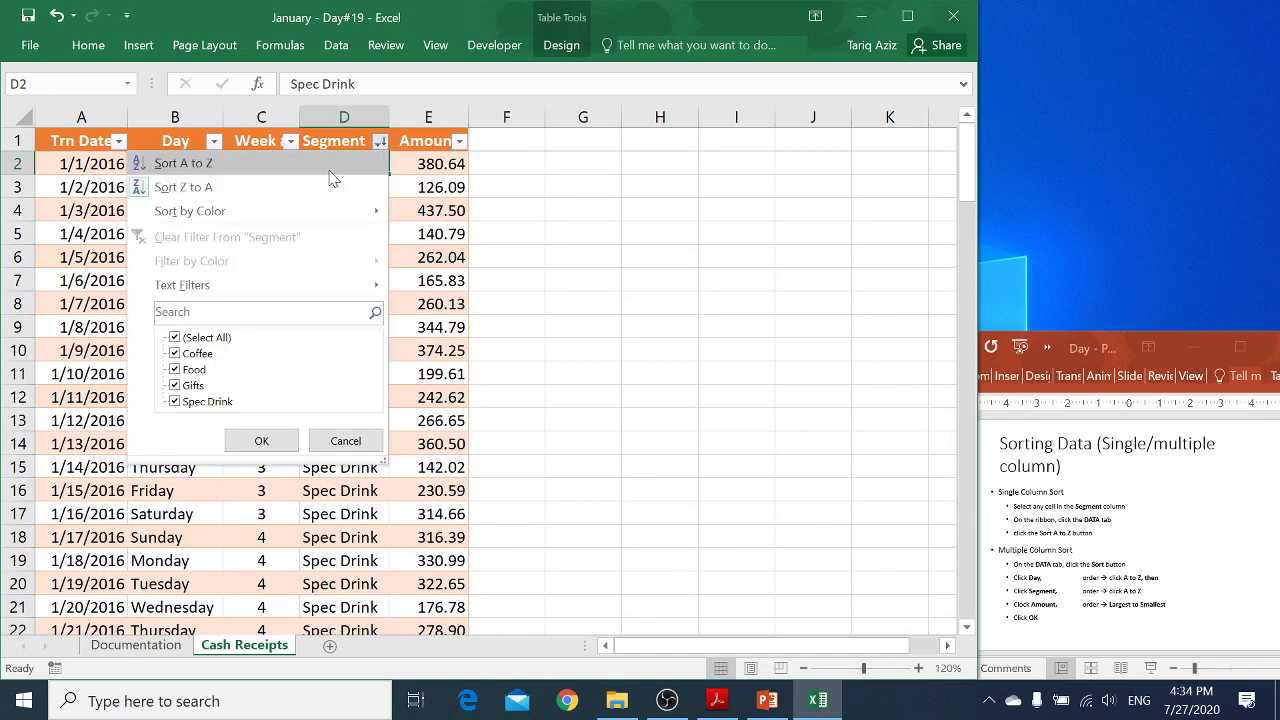
left_click(183, 163)
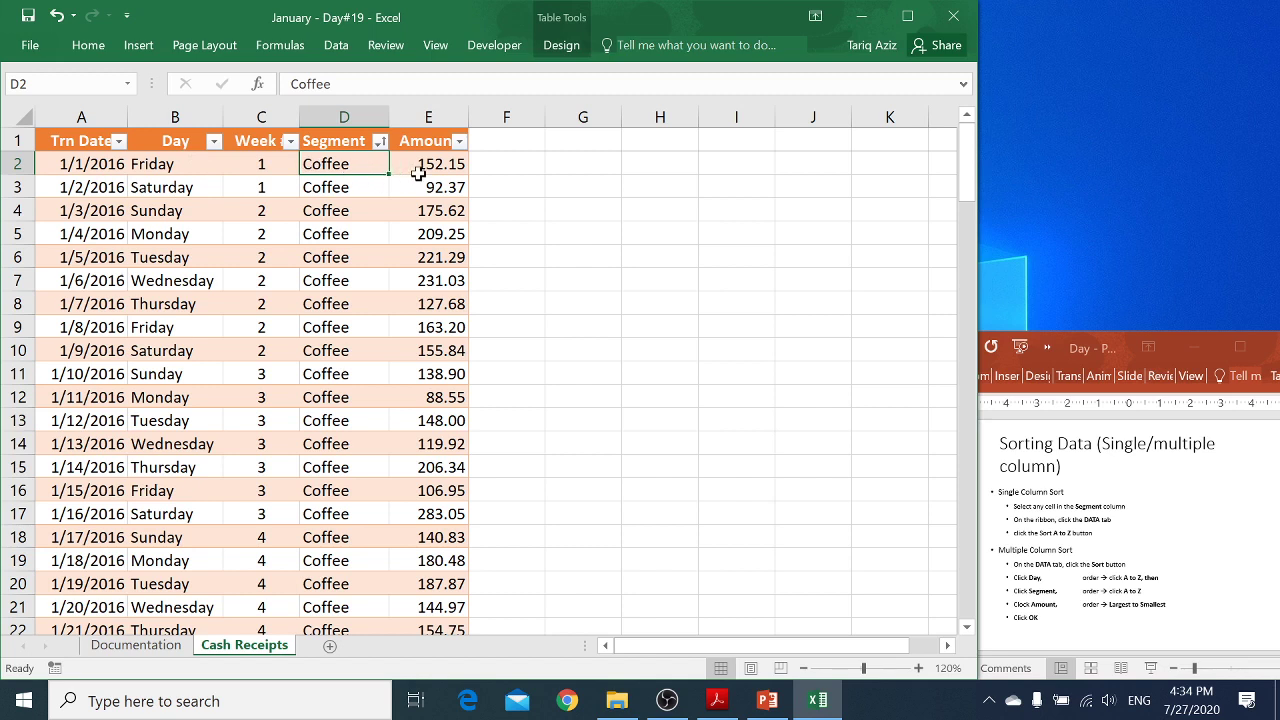
- Set up a multi-level sort of the table by Day and by Segment, both on values from A to Z
left_click(336, 46)
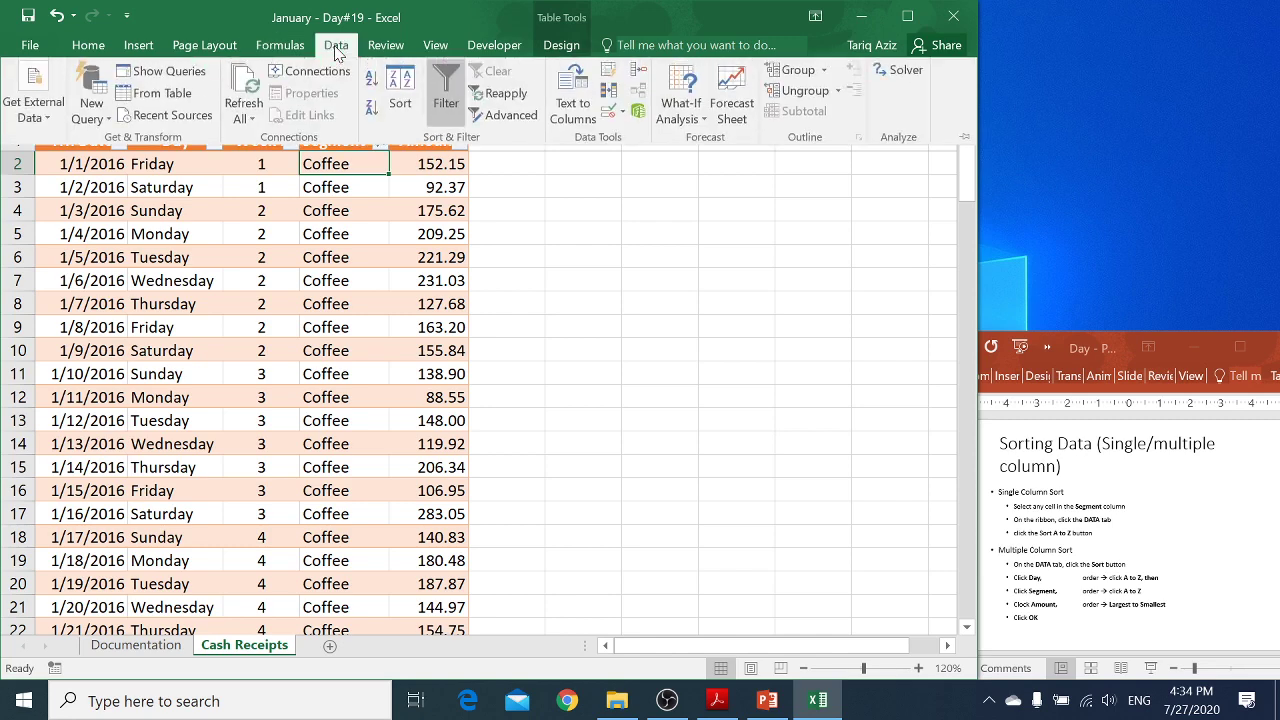
left_click(400, 84)
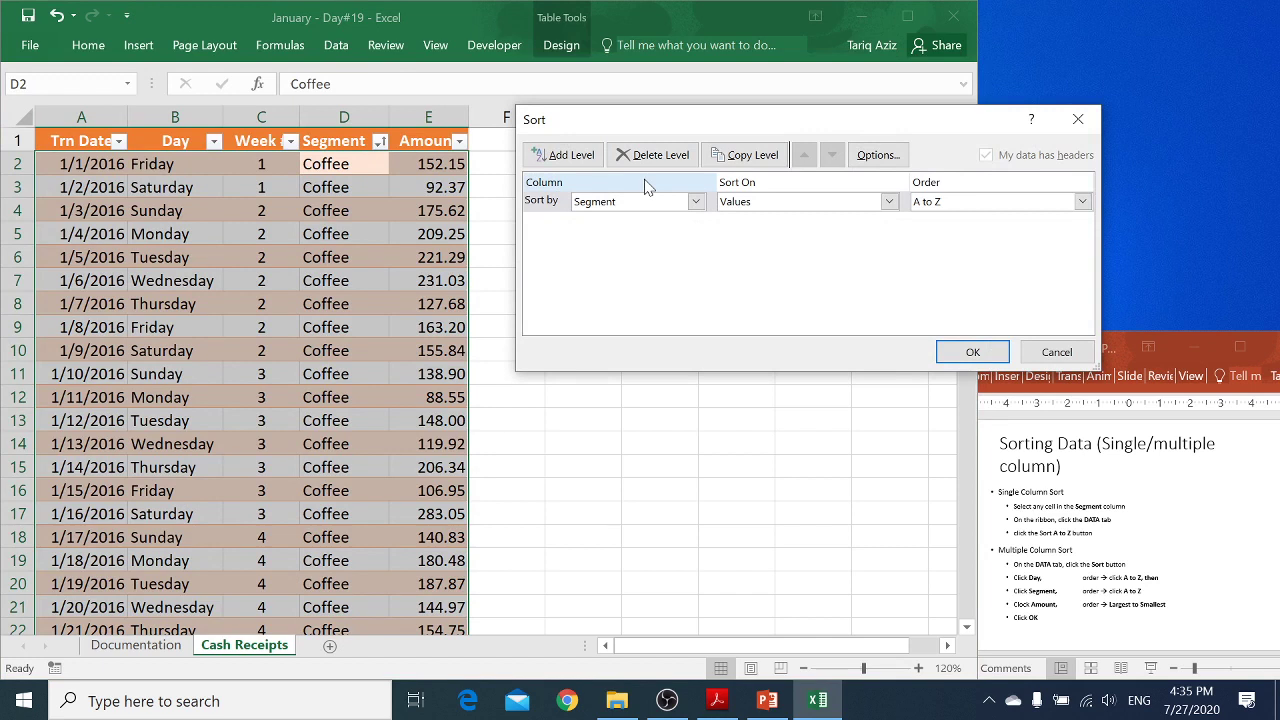
left_click(696, 202)
left_click(680, 234)
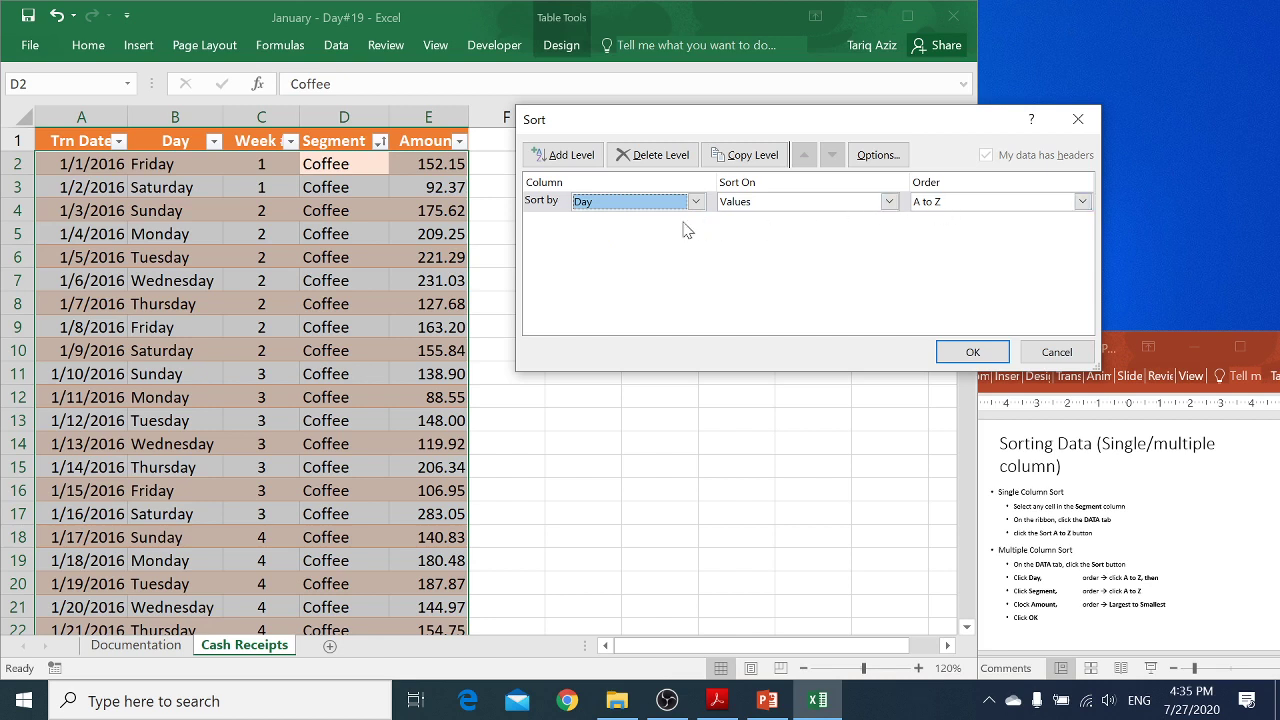
left_click(585, 160)
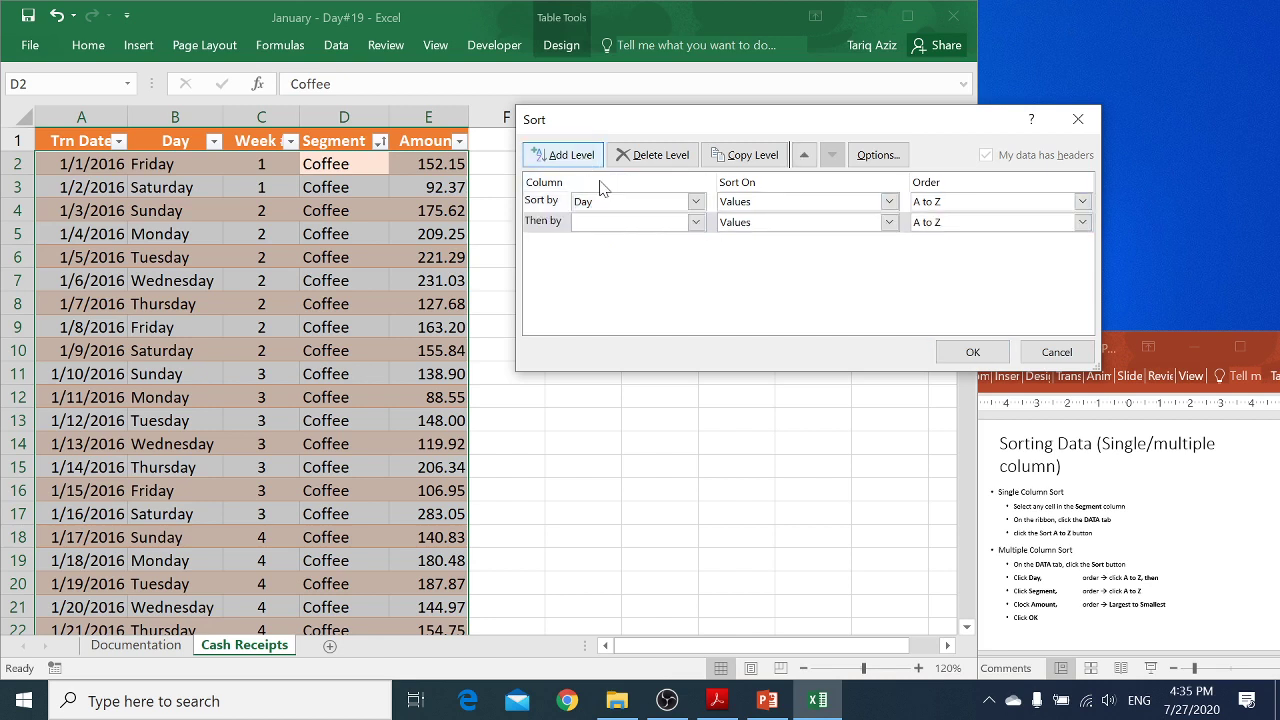
left_click(696, 222)
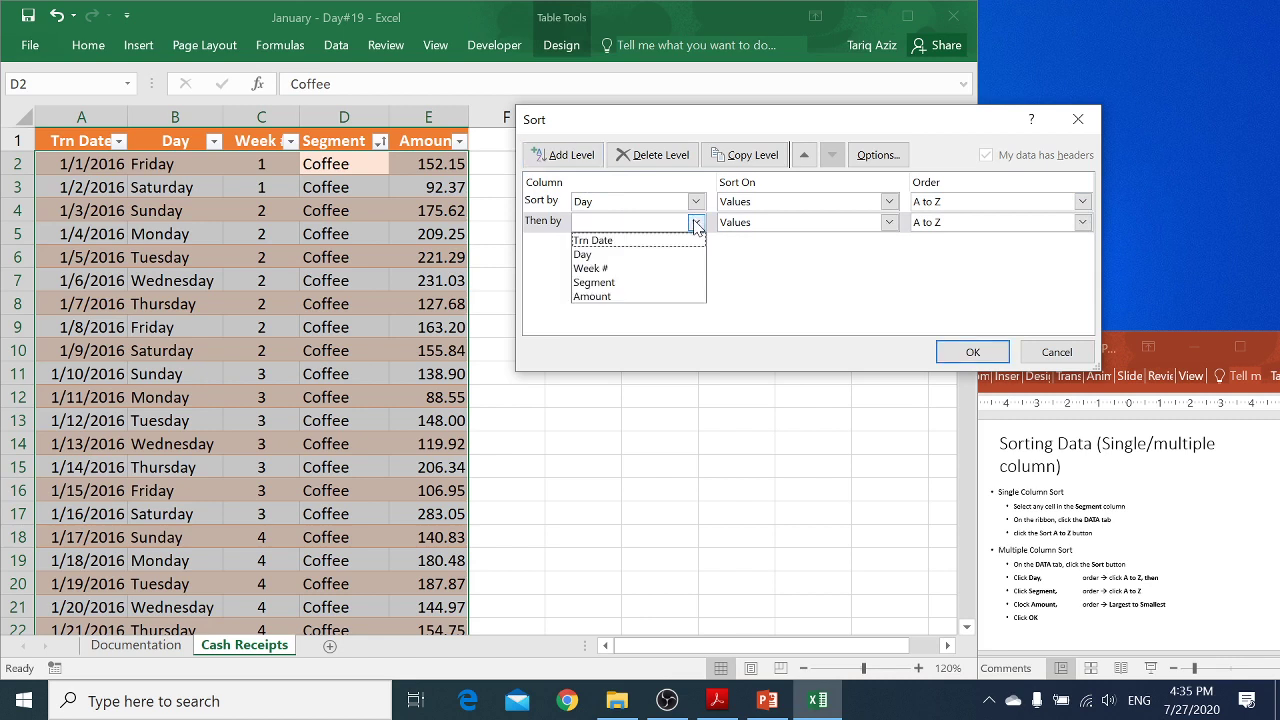
left_click(655, 283)
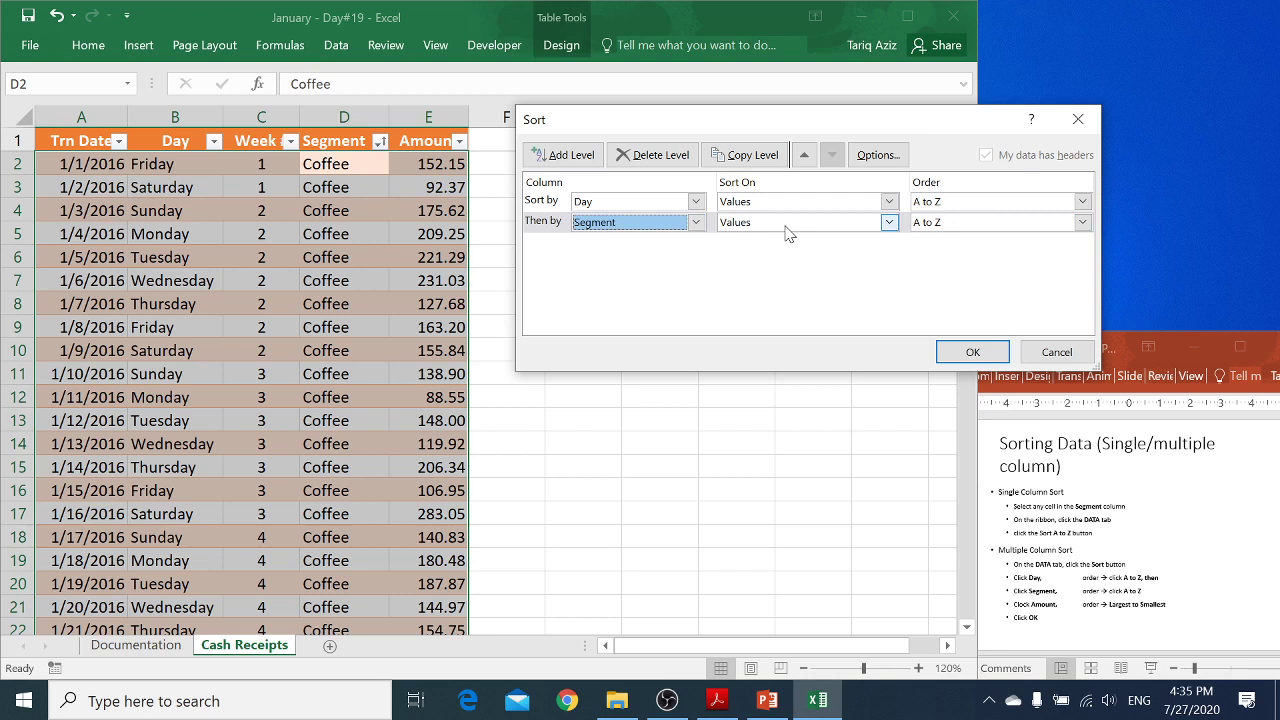
- Add Amount as the third sort level, ordered Largest to Smallest, and apply the multi-column sort
left_click(577, 163)
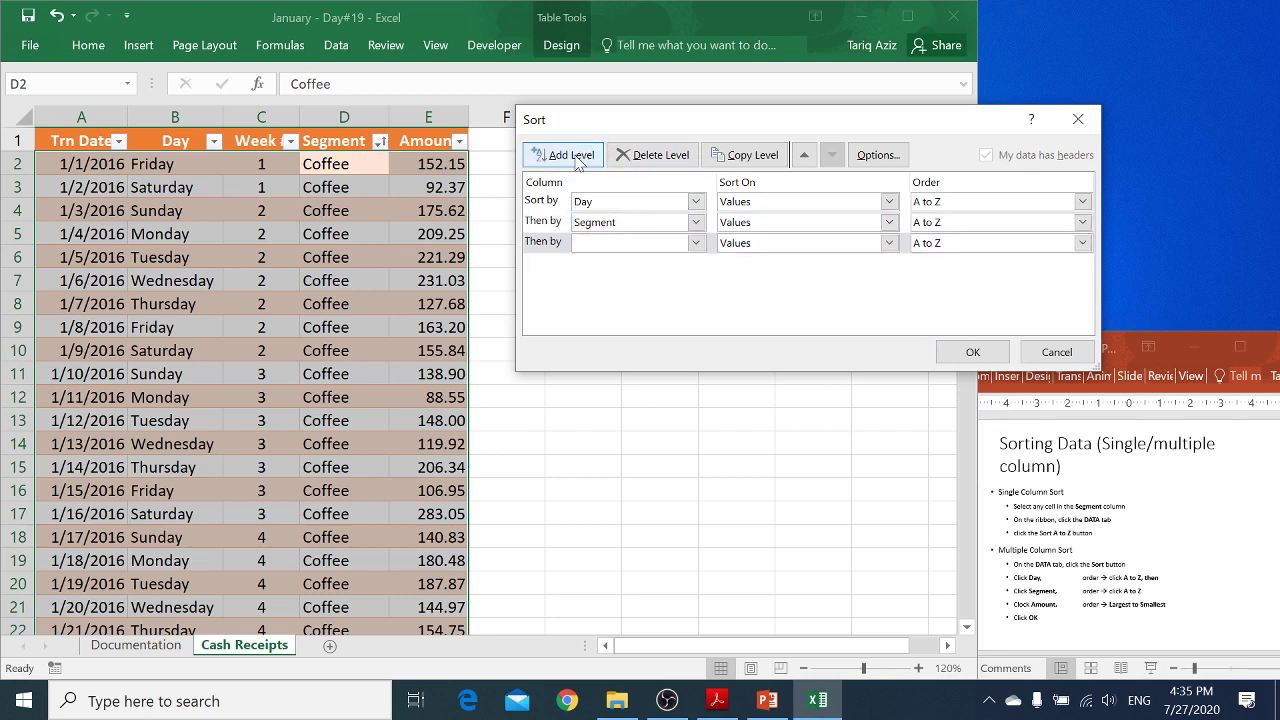
left_click(697, 244)
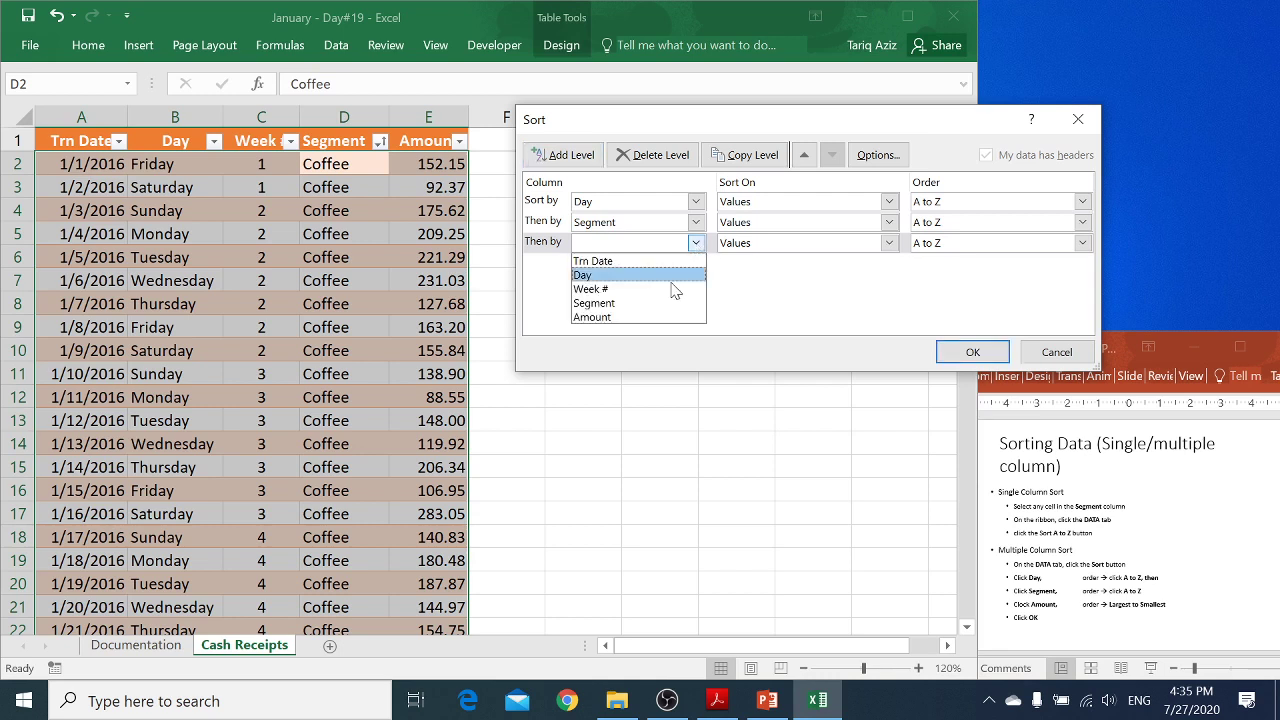
left_click(652, 318)
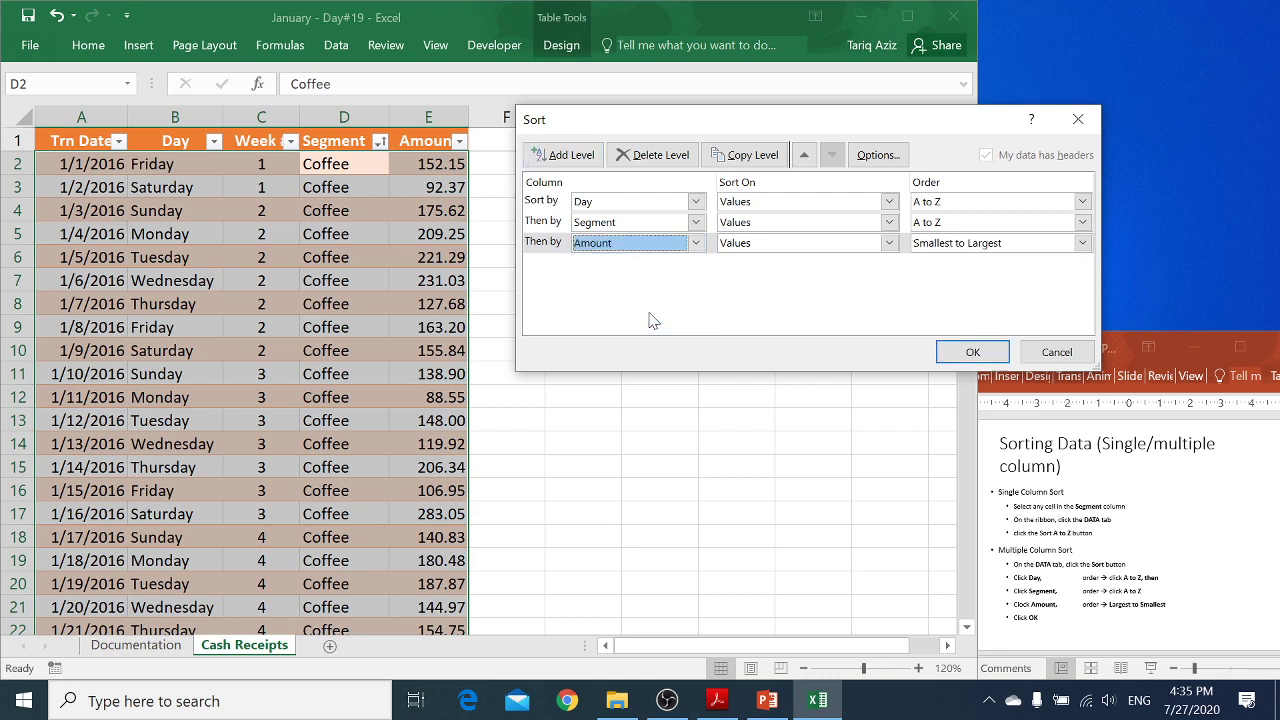
left_click(965, 245)
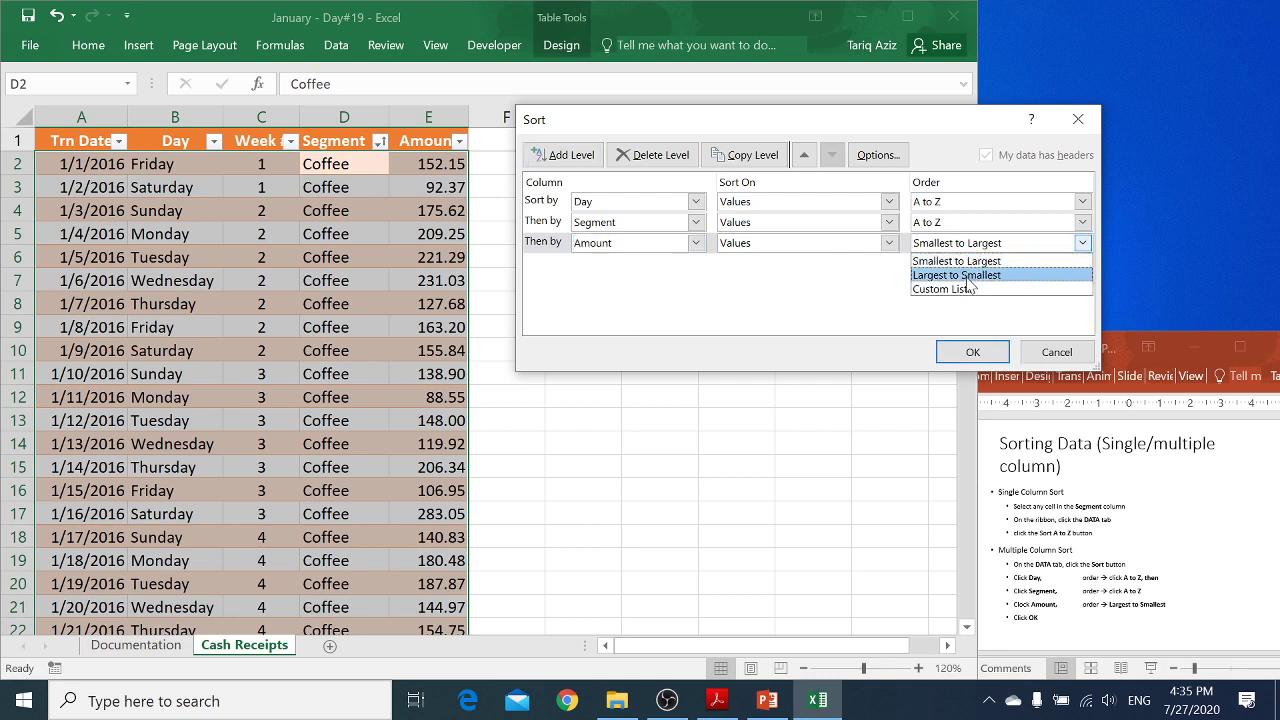
left_click(960, 275)
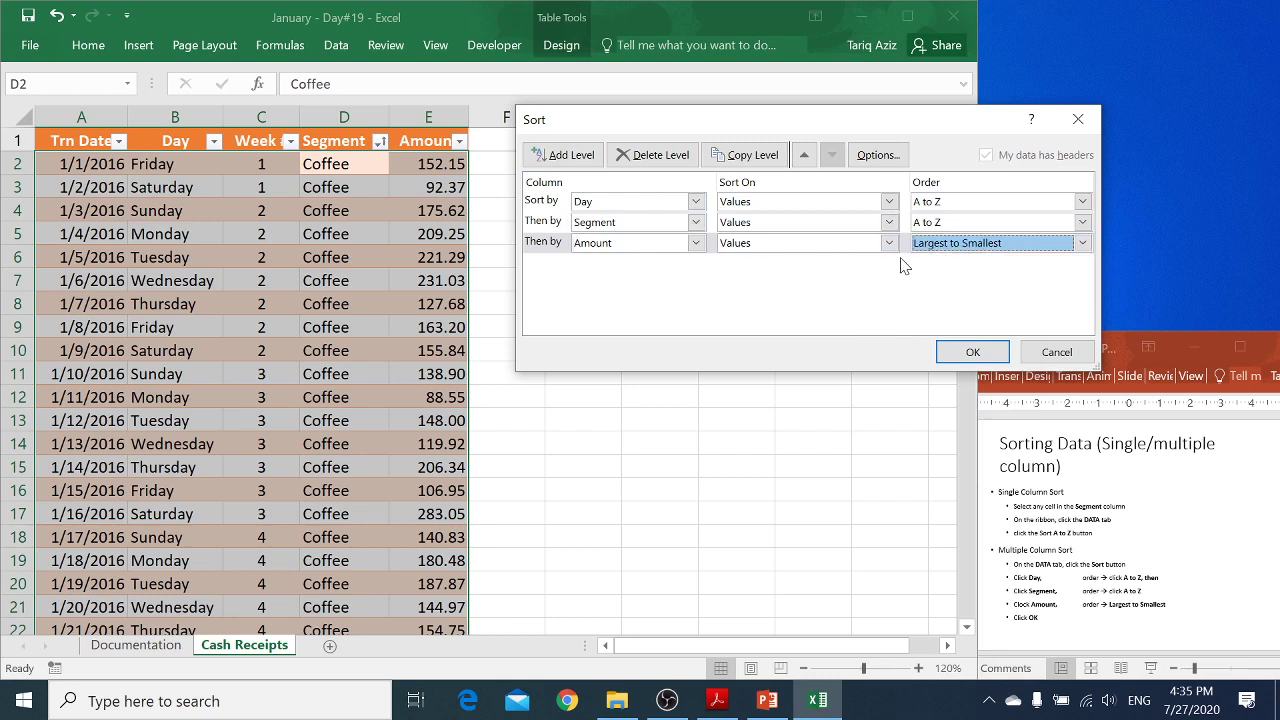
left_click(972, 353)
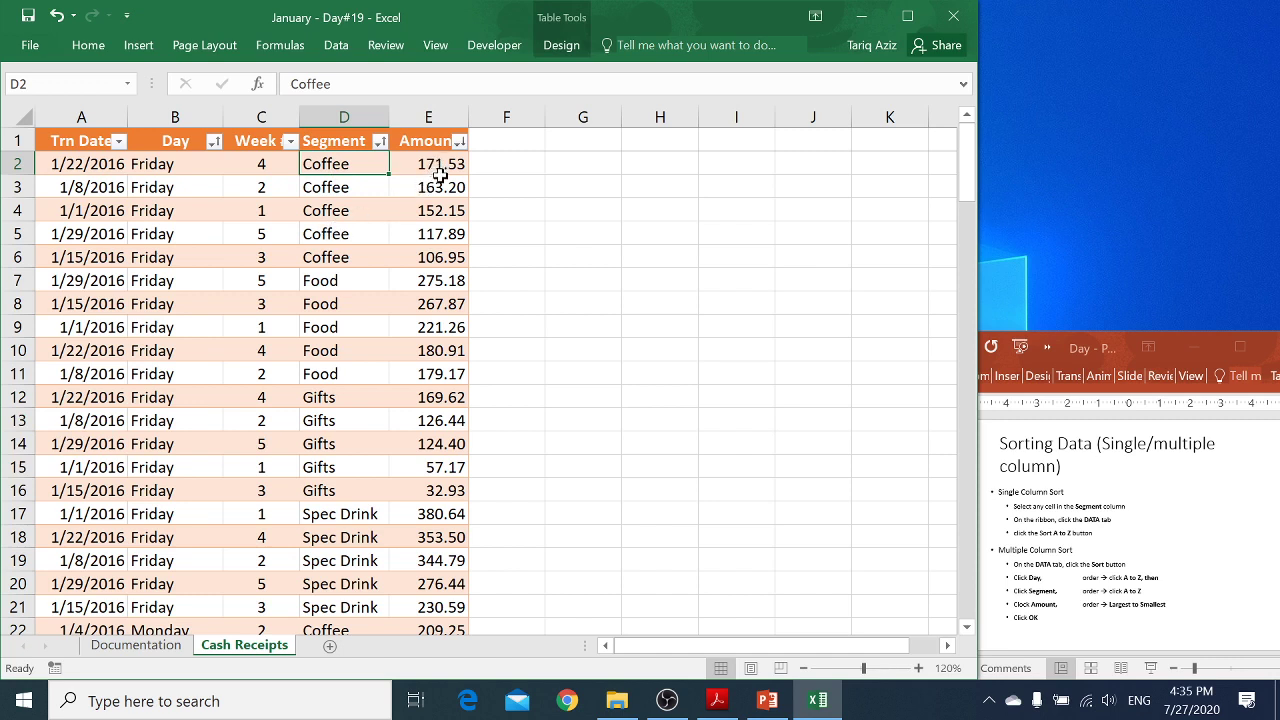
- Check the Amount order within the Friday segment groups and advance the PowerPoint presentation to the Sorting using a Custom List slide
left_click_drag(436, 164, 443, 229)
left_click_drag(434, 280, 438, 467)
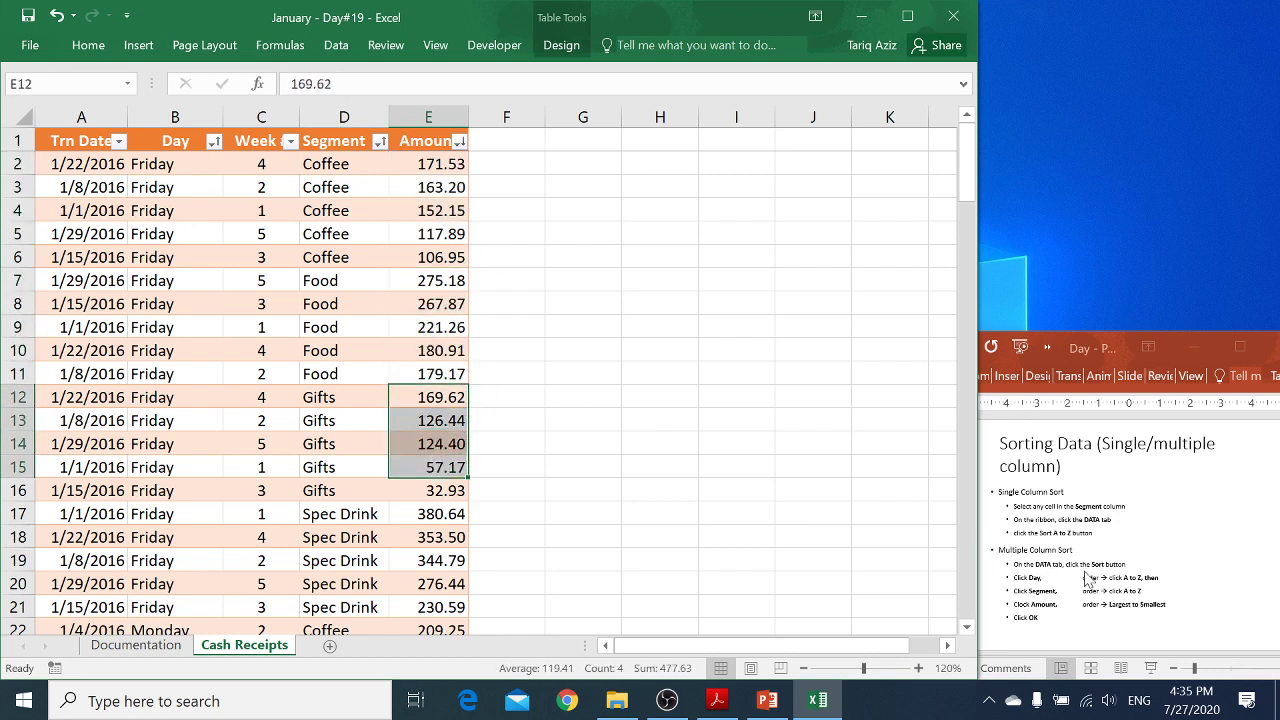
key("alt+Tab")
key("Page_Down")
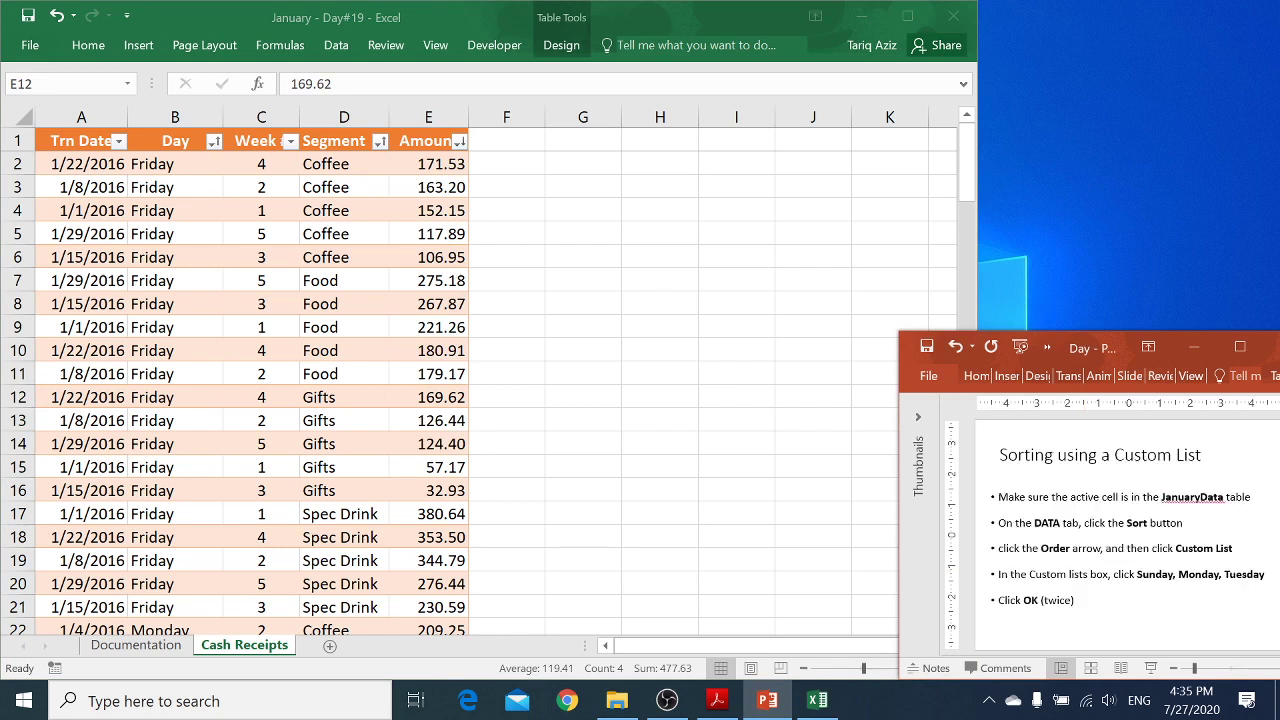
key("alt+Tab")
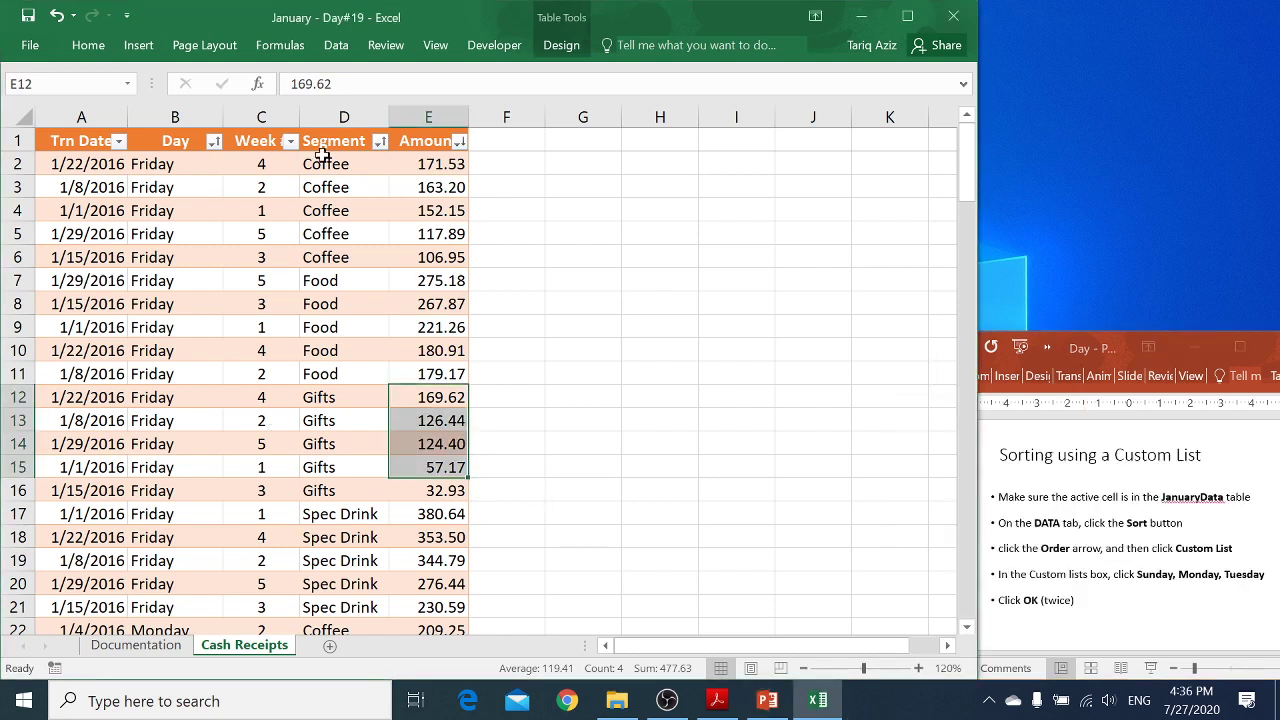
- Delete the Day, Segment and Amount sort levels from the table and apply the cleared sort settings
left_click(337, 47)
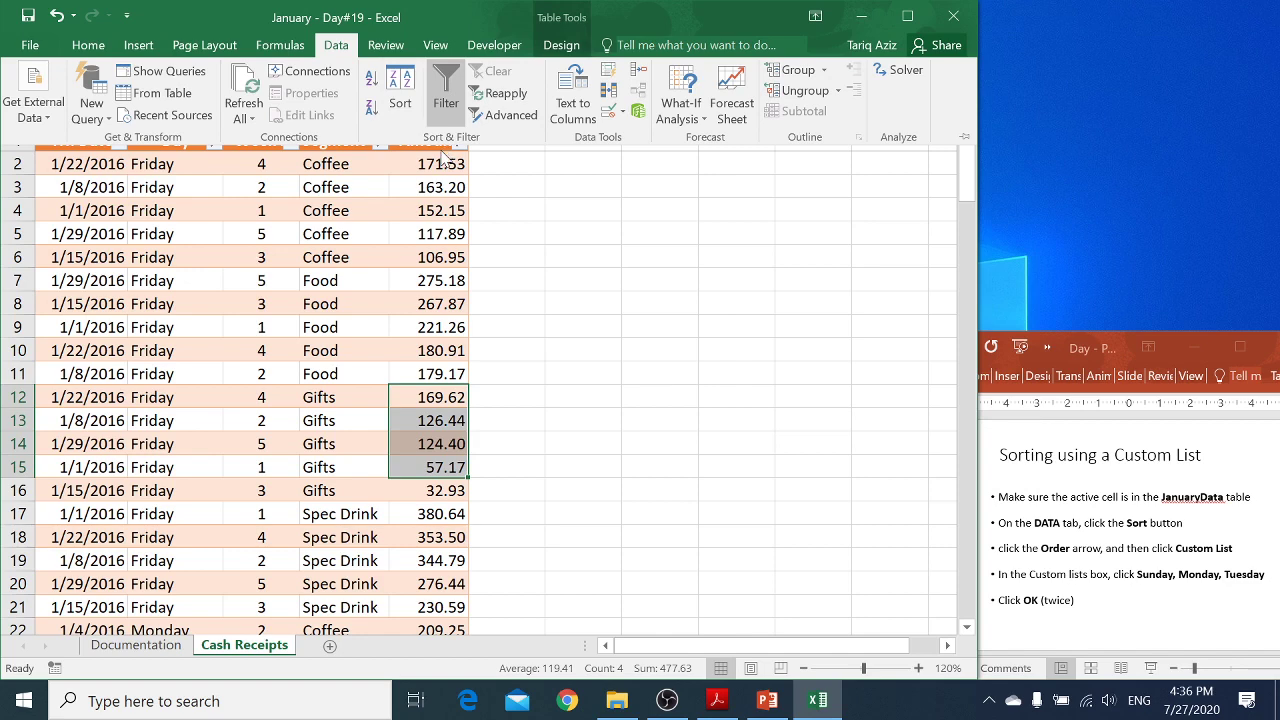
left_click(408, 85)
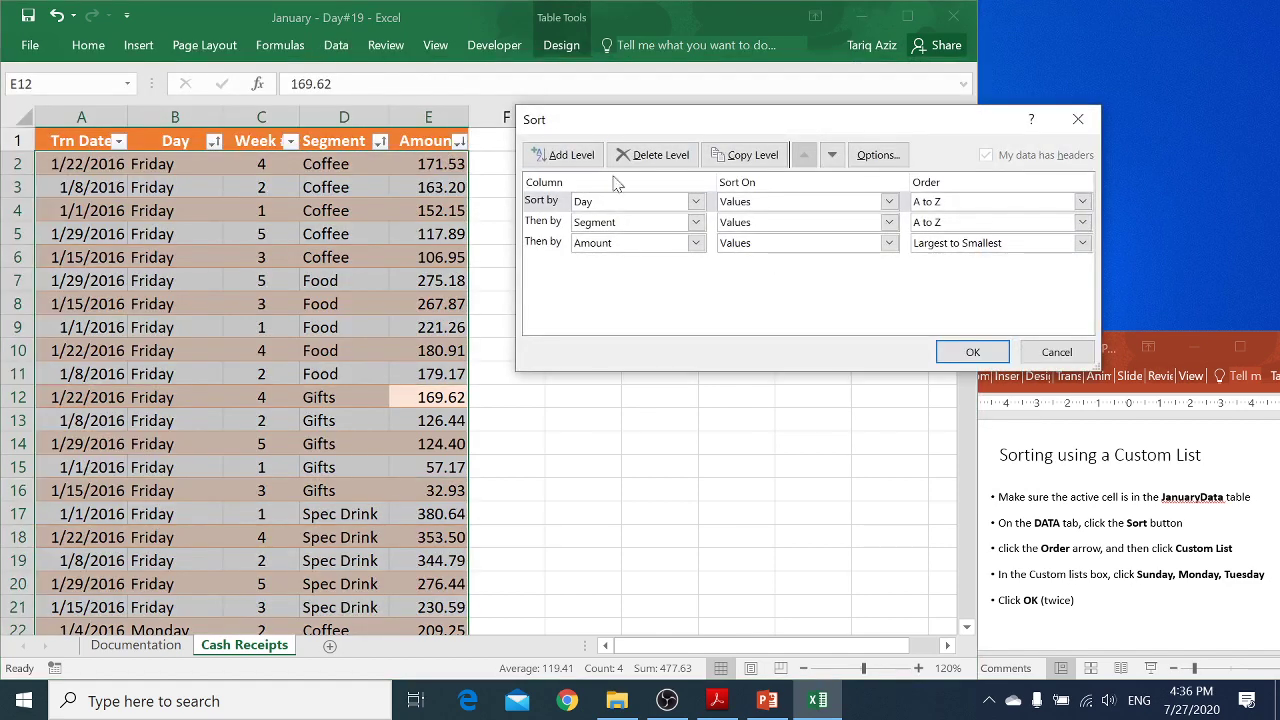
left_click(668, 158)
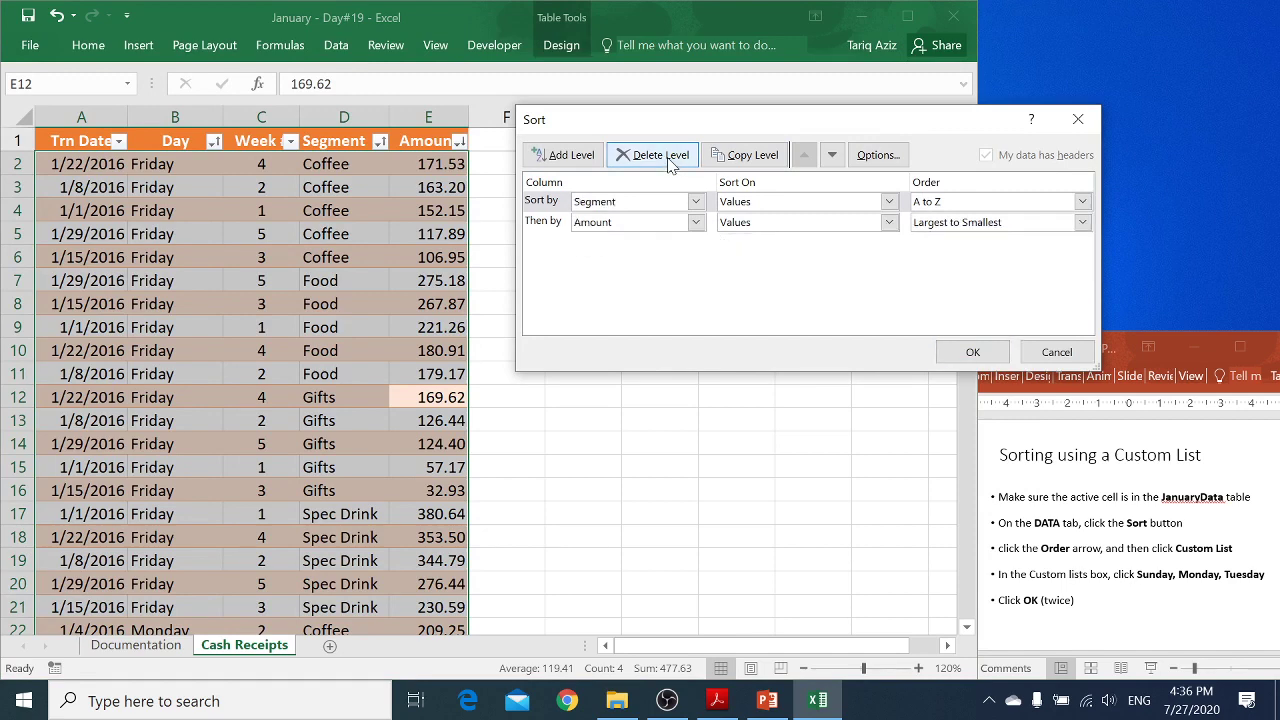
left_click(668, 158)
left_click(668, 158)
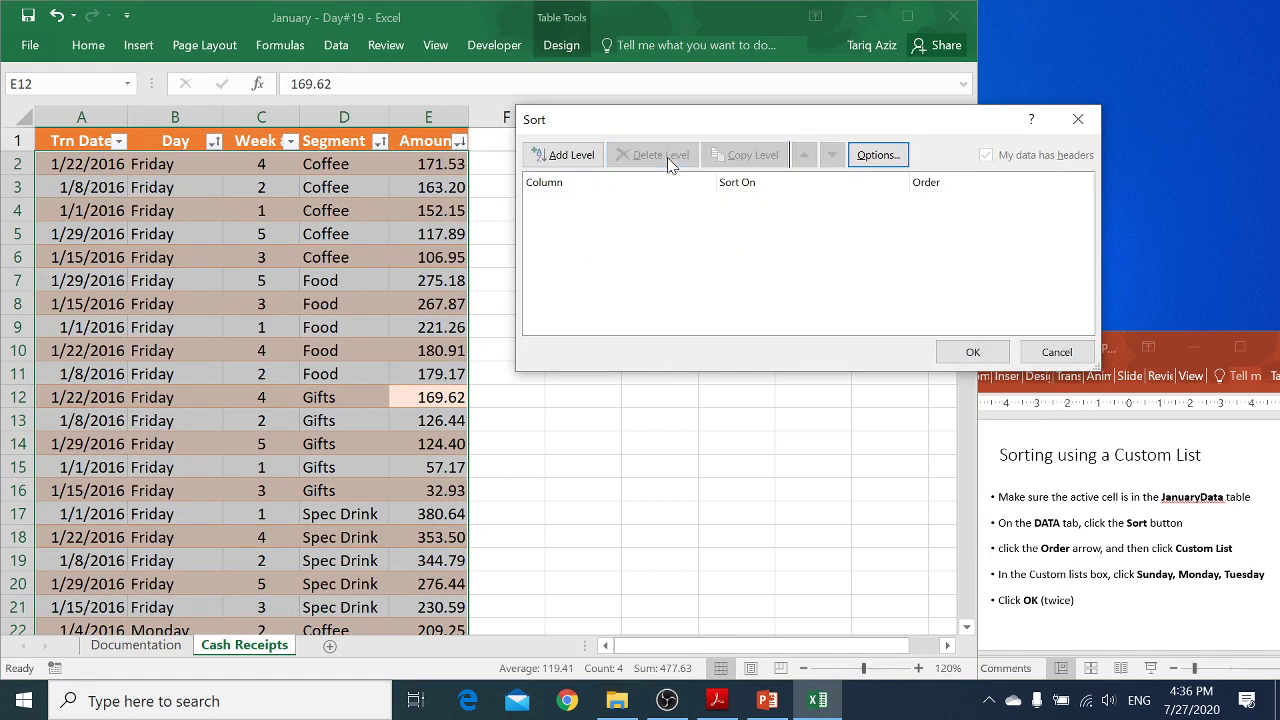
left_click(972, 352)
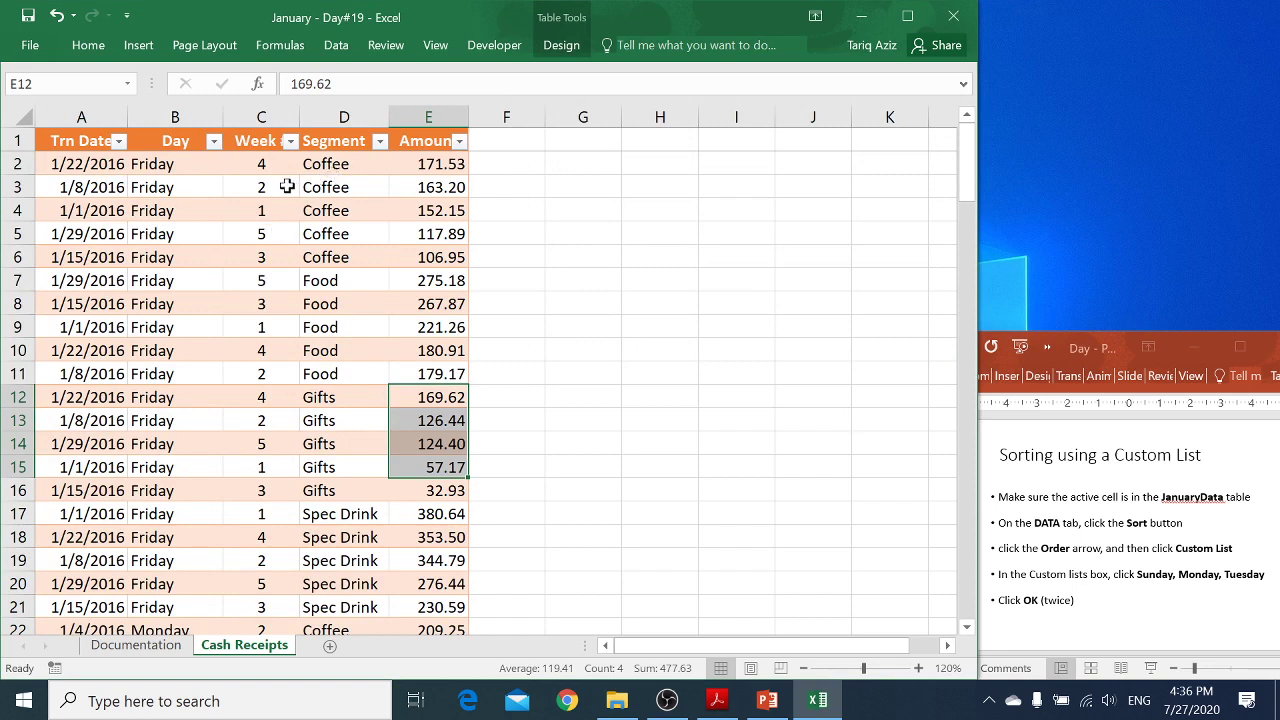
- Sort the table by the Day column from A to Z
left_click(172, 166)
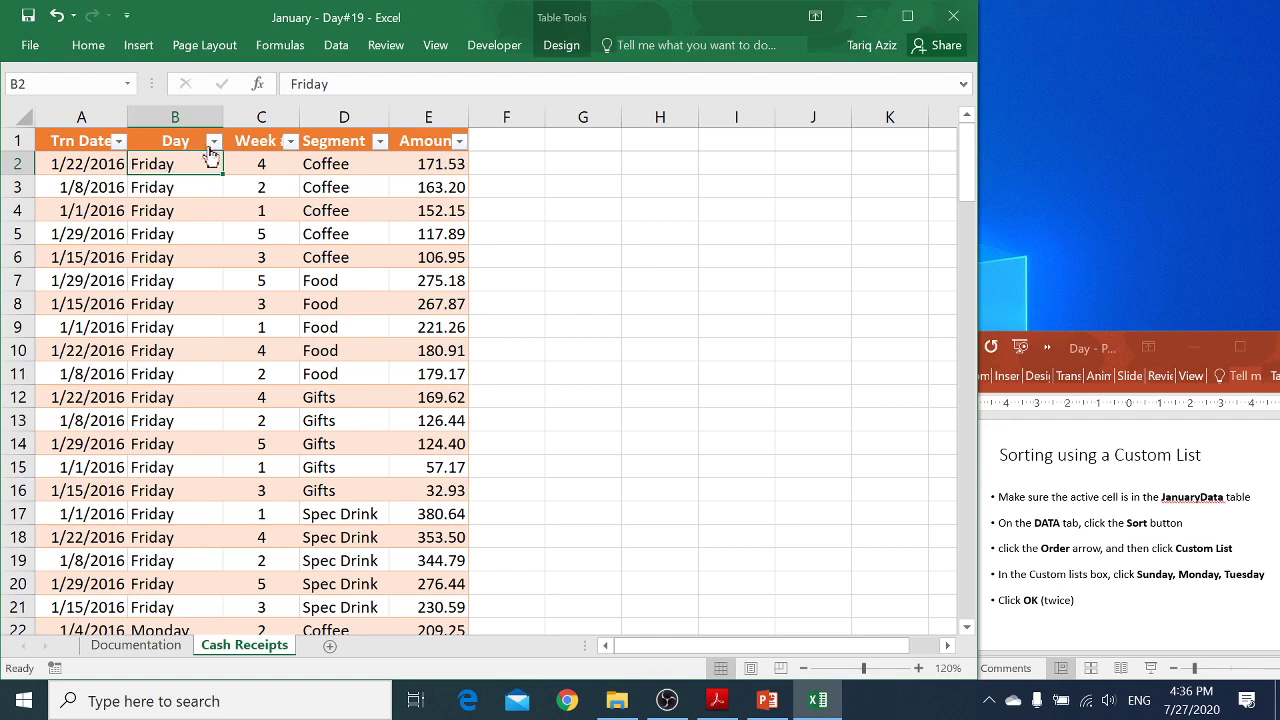
left_click(214, 145)
left_click(183, 163)
- Examine the order of the weekdays down the sorted table and the sort and filter options of the Day column
key("Page_Down")
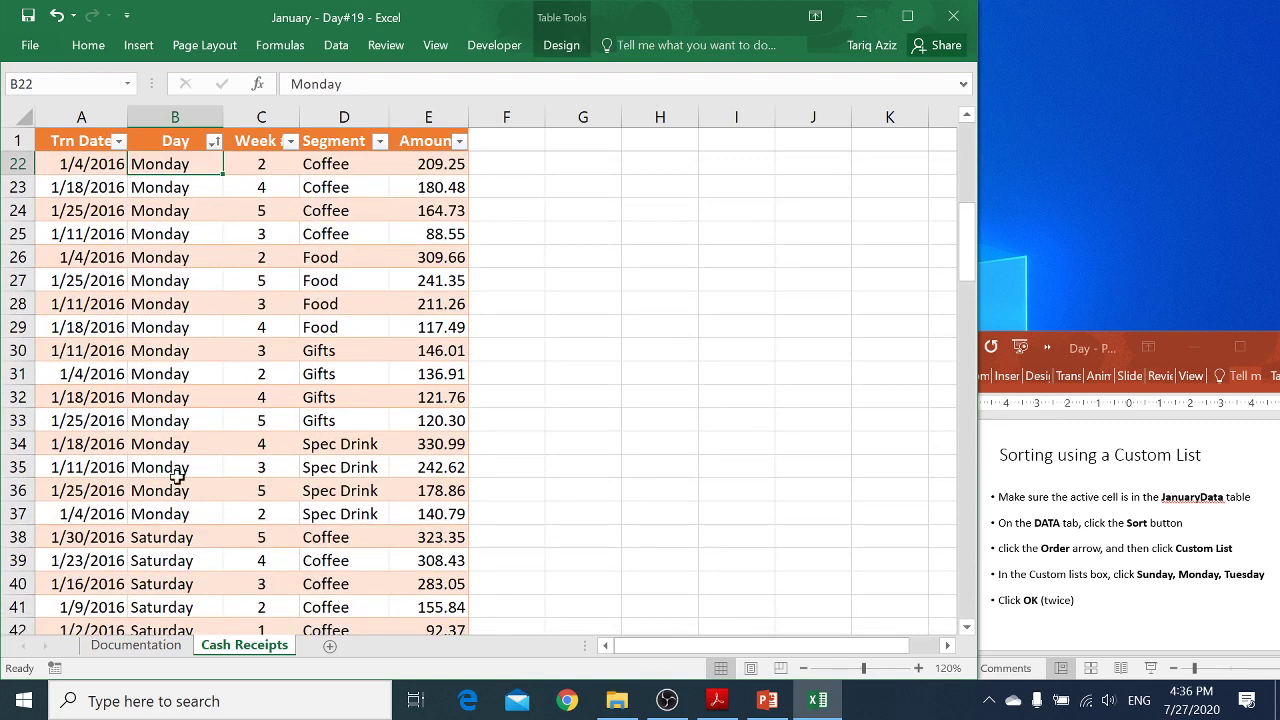
left_click(172, 551)
key("Page_Down")
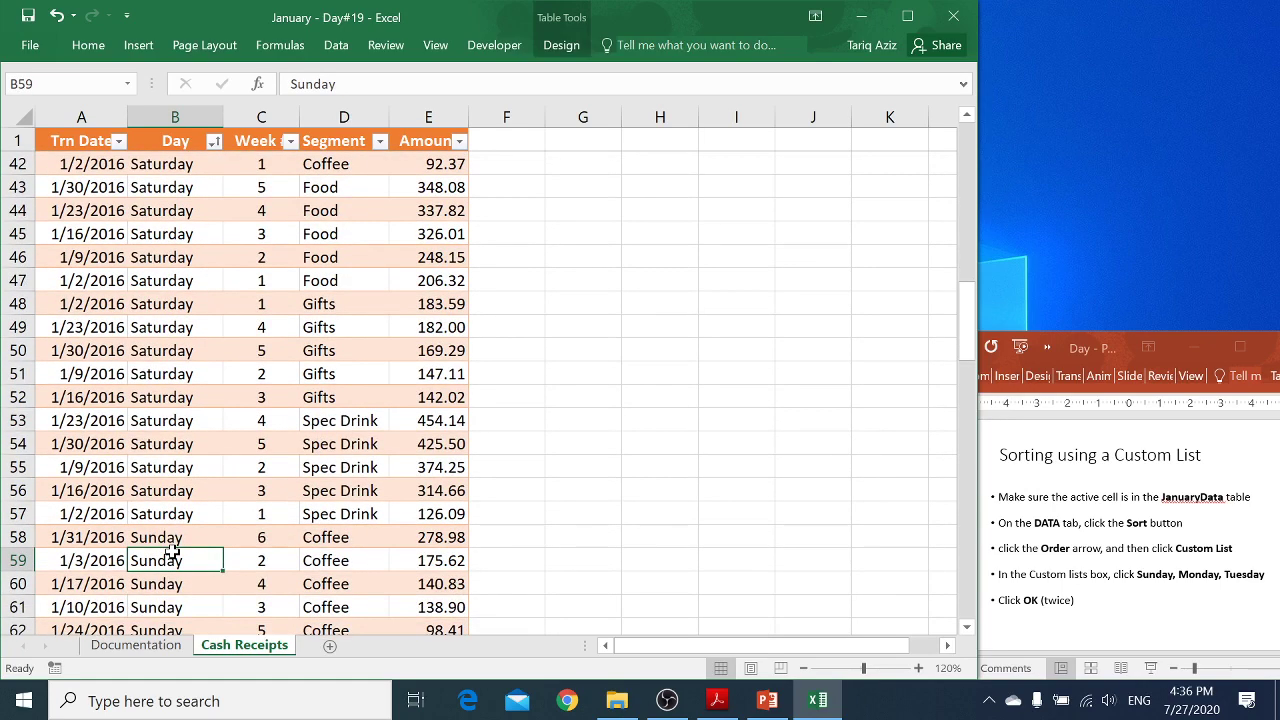
key("Page_Down")
key("Page_Down")
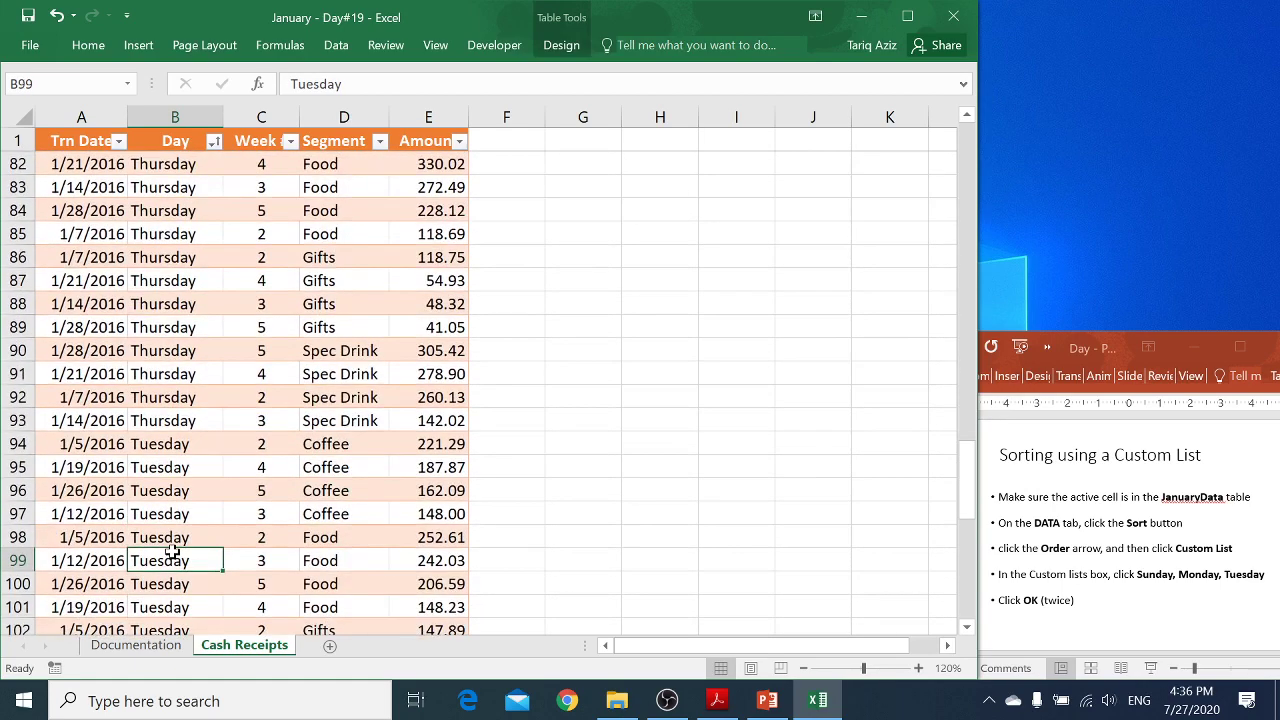
key("Page_Up")
key("Page_Up")
key("Page_Up")
key("Page_Up")
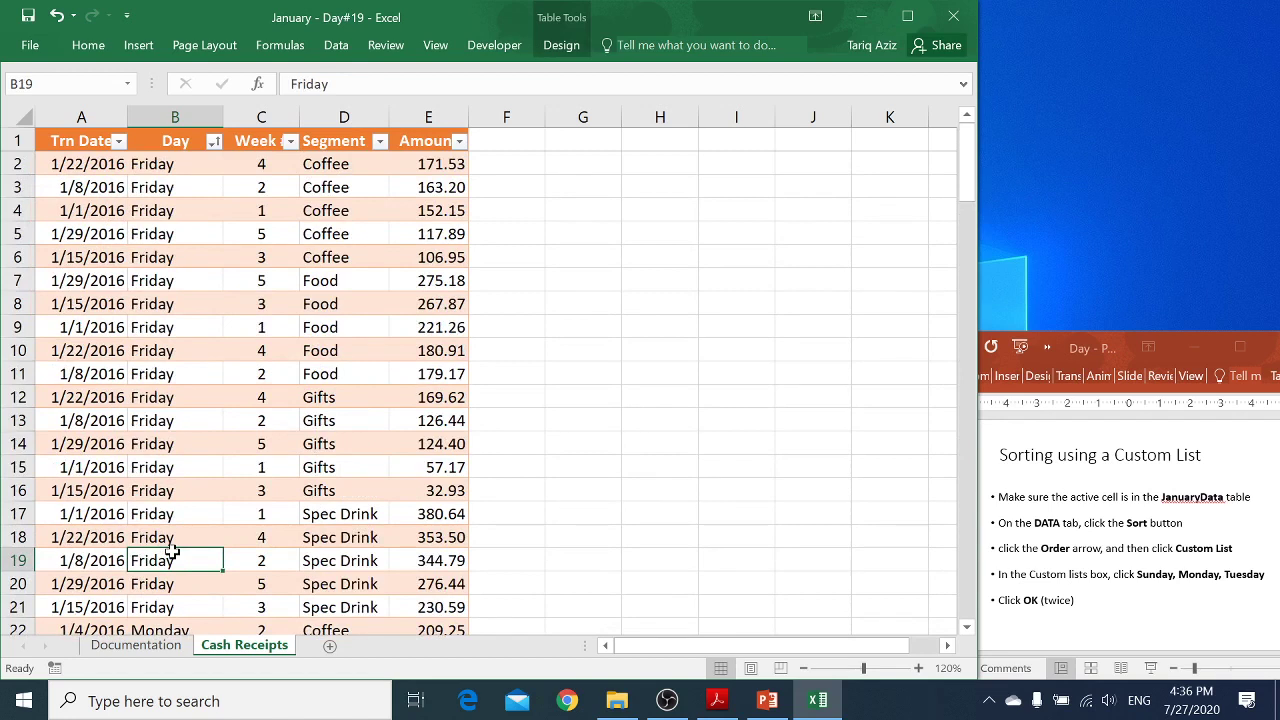
left_click(214, 143)
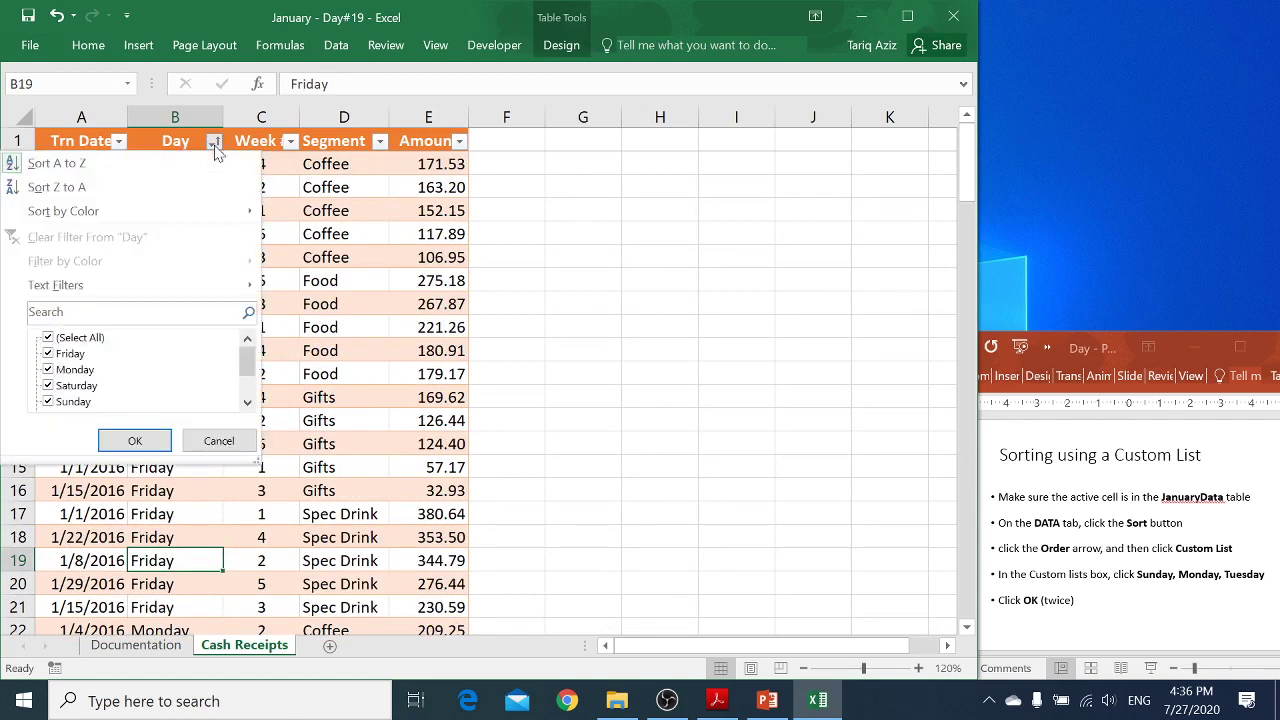
left_click(316, 213)
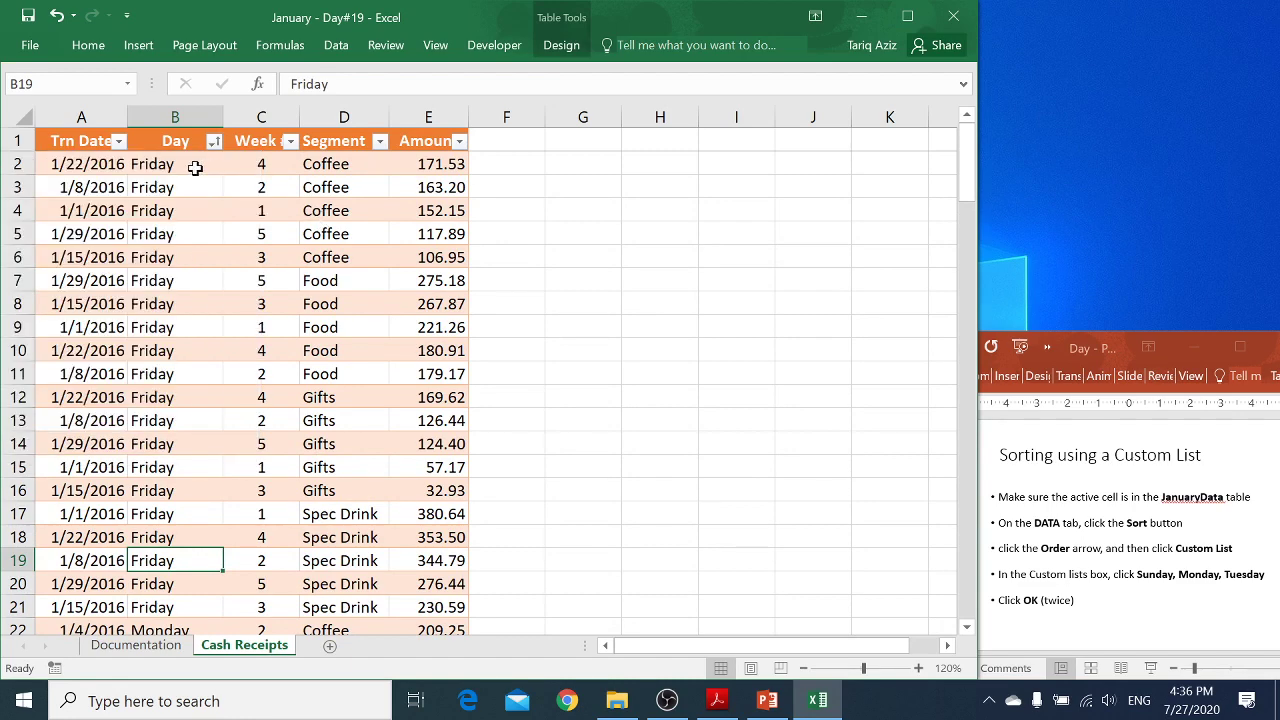
- Sort the table by Day using the Sunday, Monday, Tuesday custom list as the sort order
left_click(336, 46)
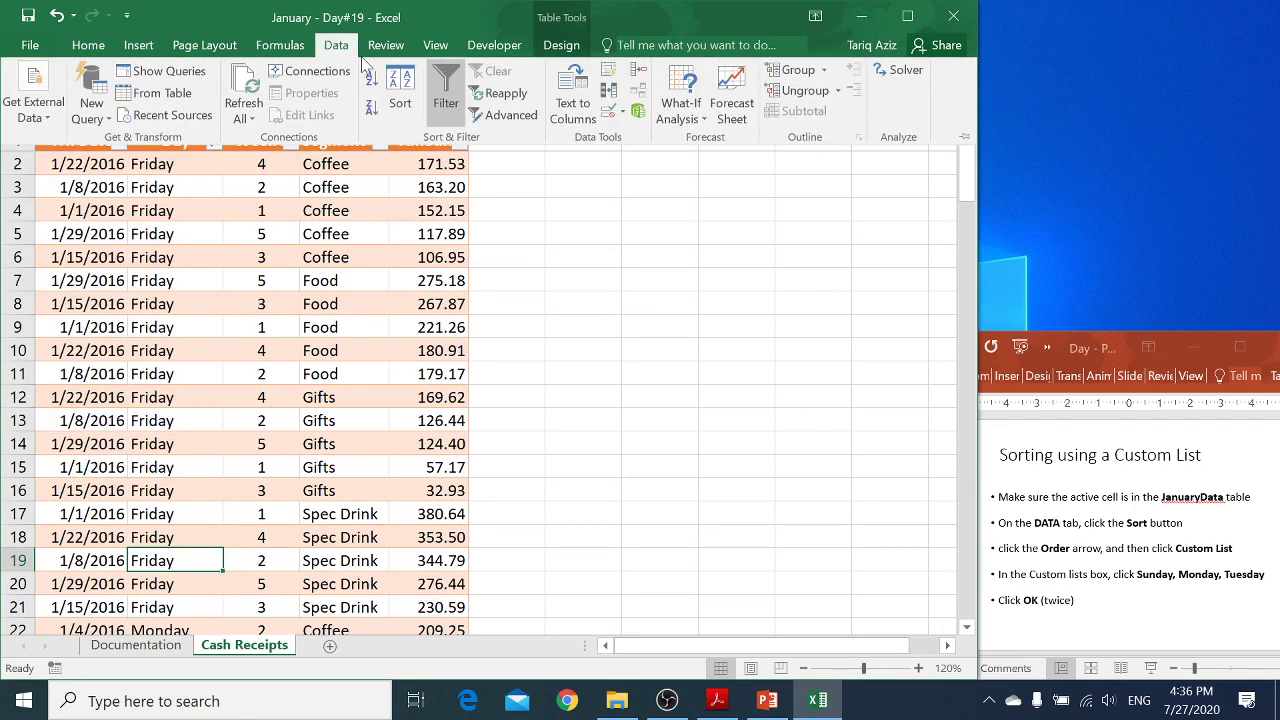
left_click(401, 90)
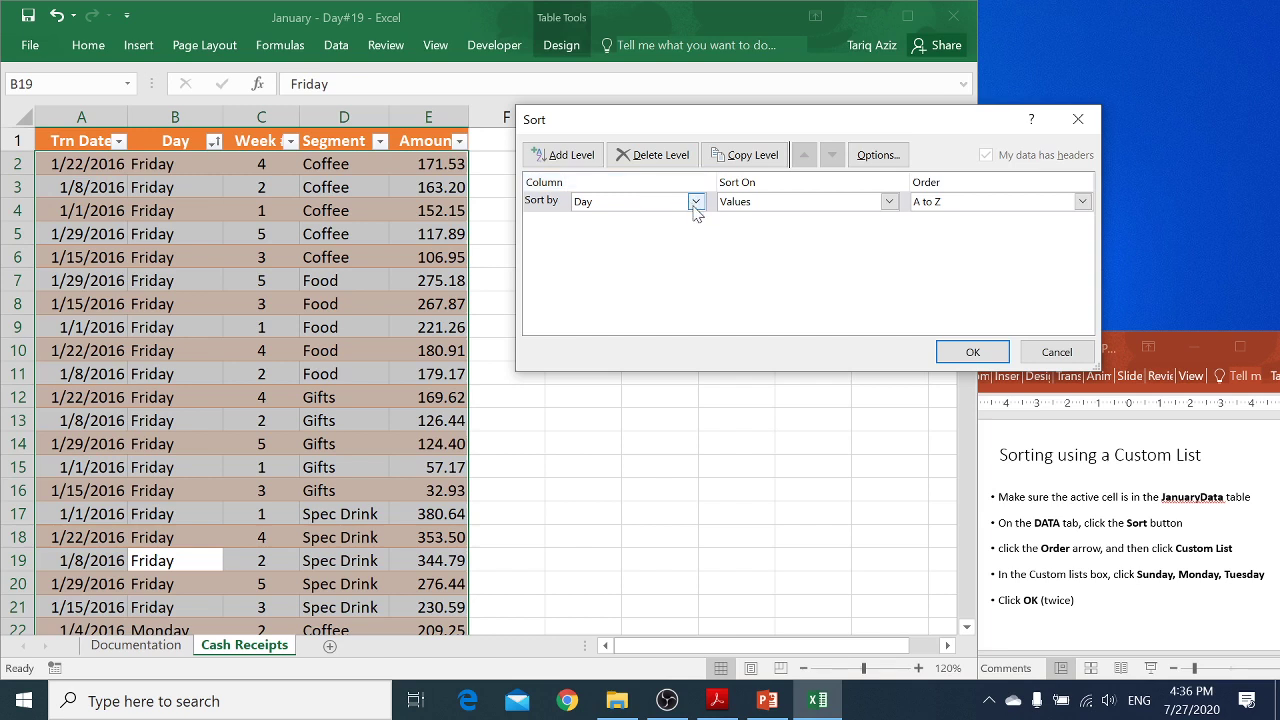
left_click(1083, 202)
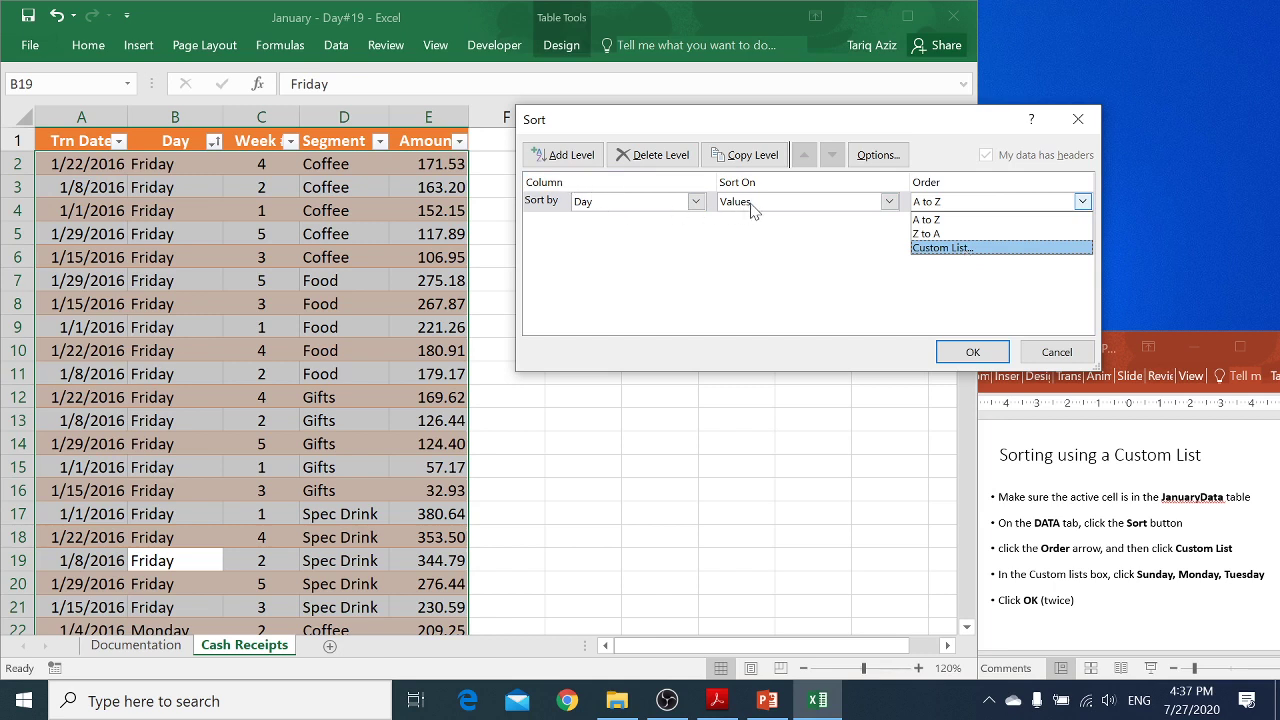
left_click(943, 248)
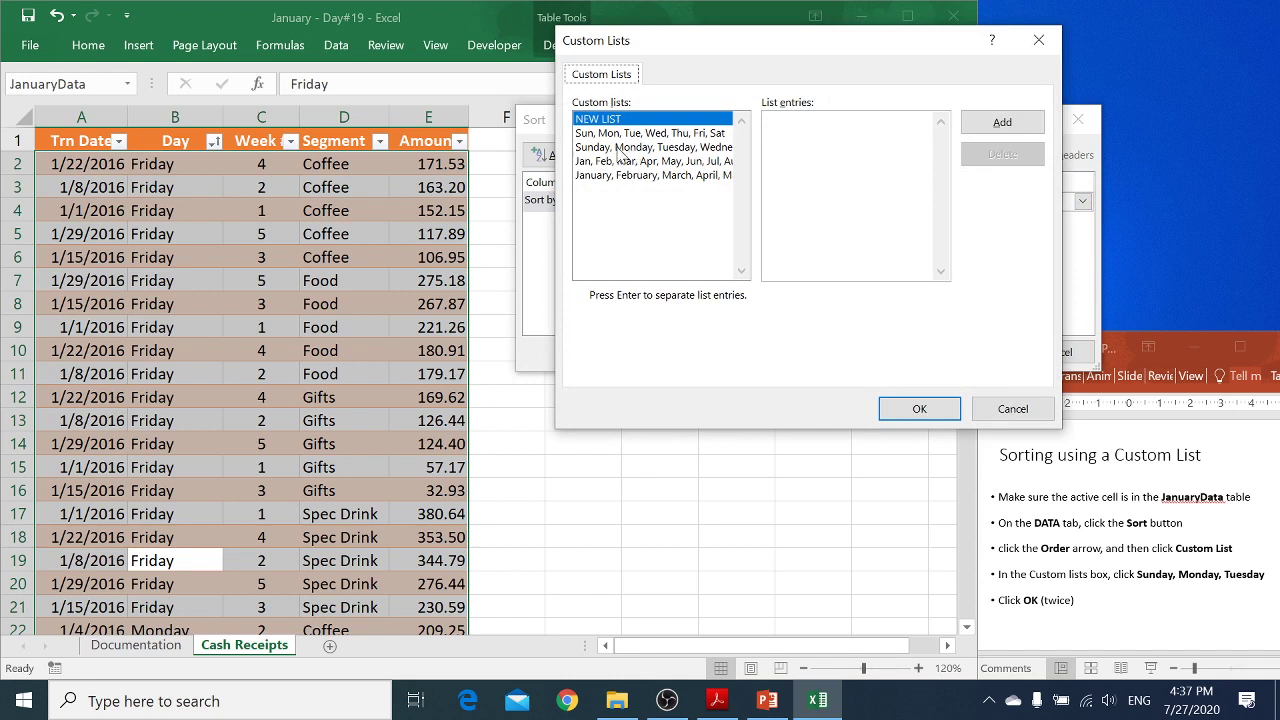
left_click(695, 150)
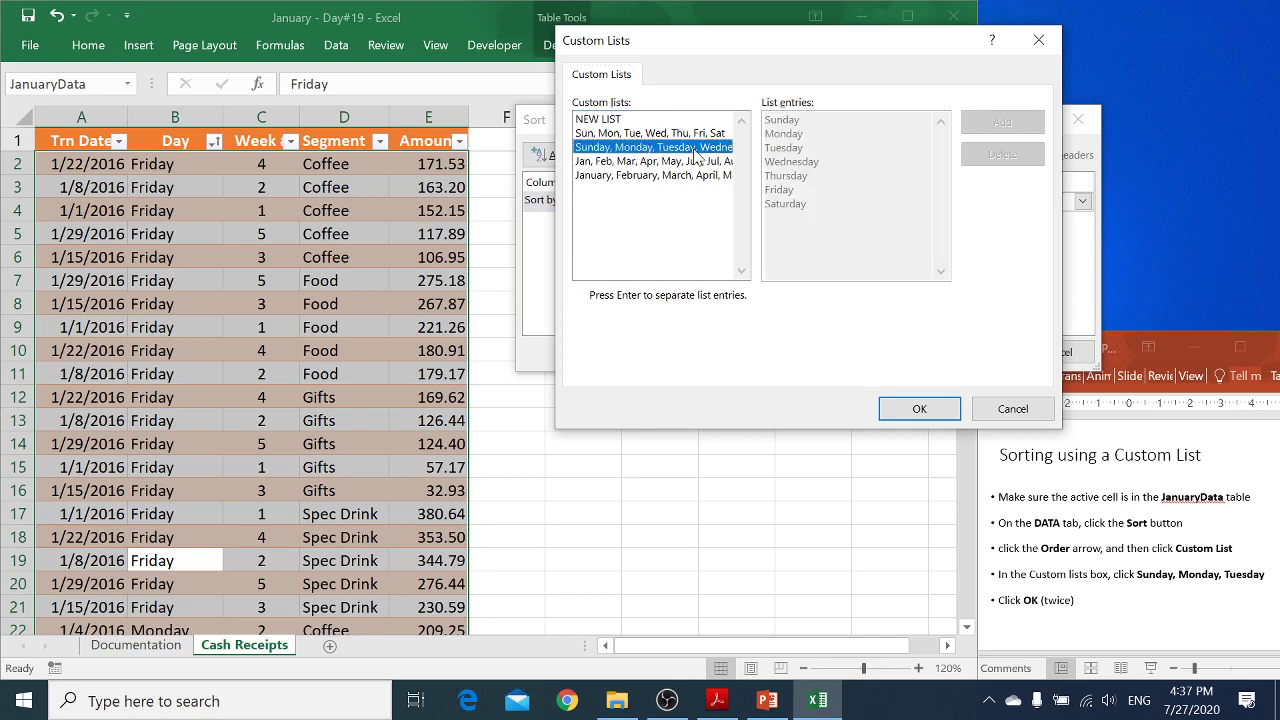
left_click(934, 409)
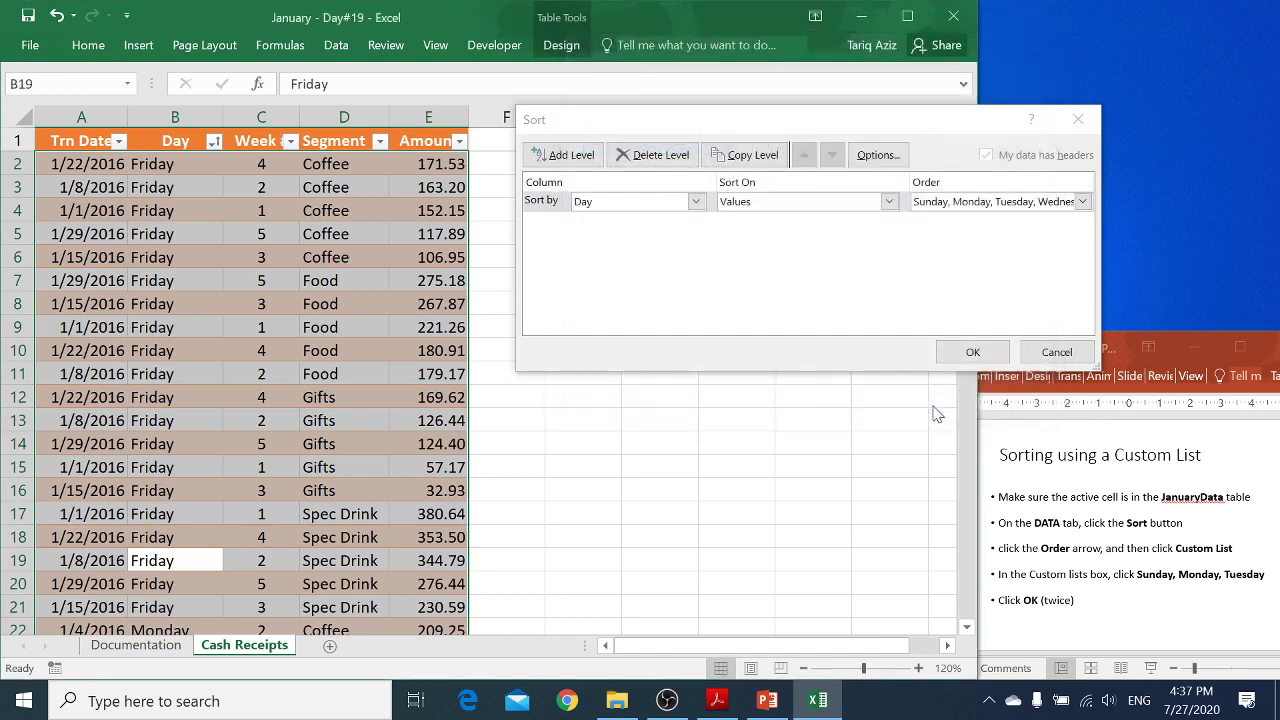
left_click(976, 356)
- Examine the weekday order down the Day column of the custom-sorted table
left_click(200, 300)
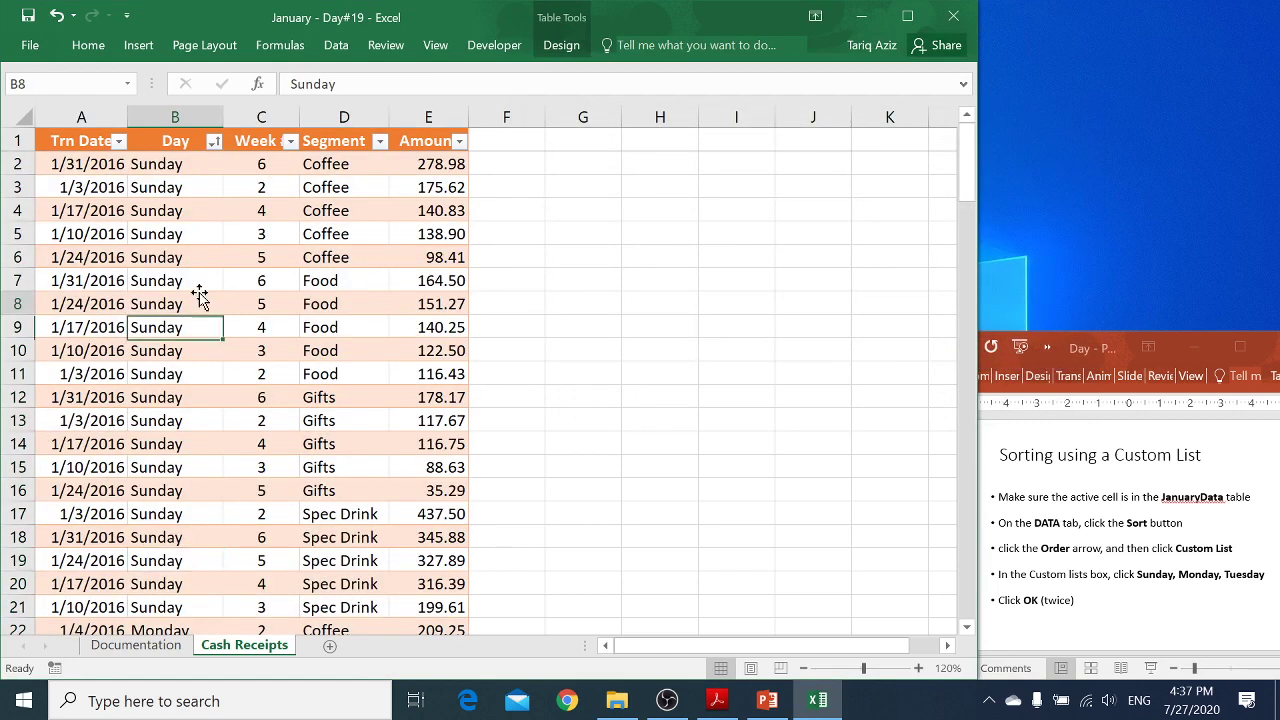
key("Page_Down")
key("Page_Down")
key("Page_Down")
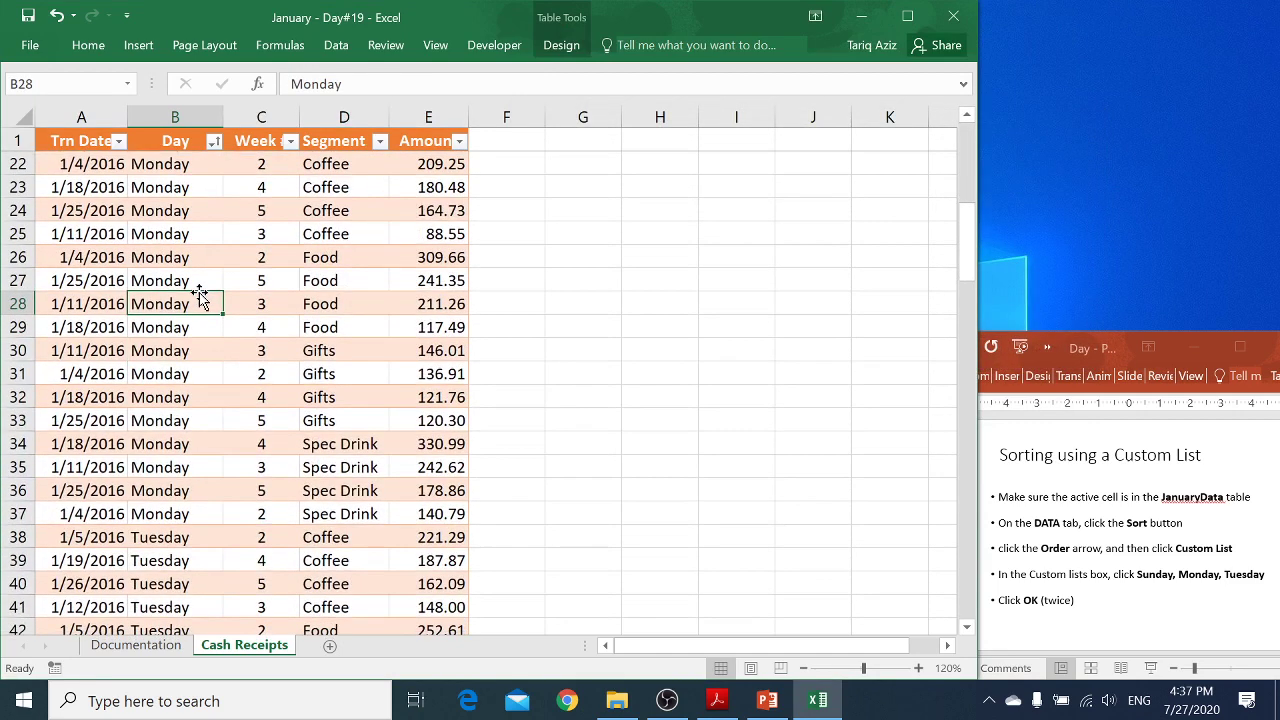
key("Page_Down")
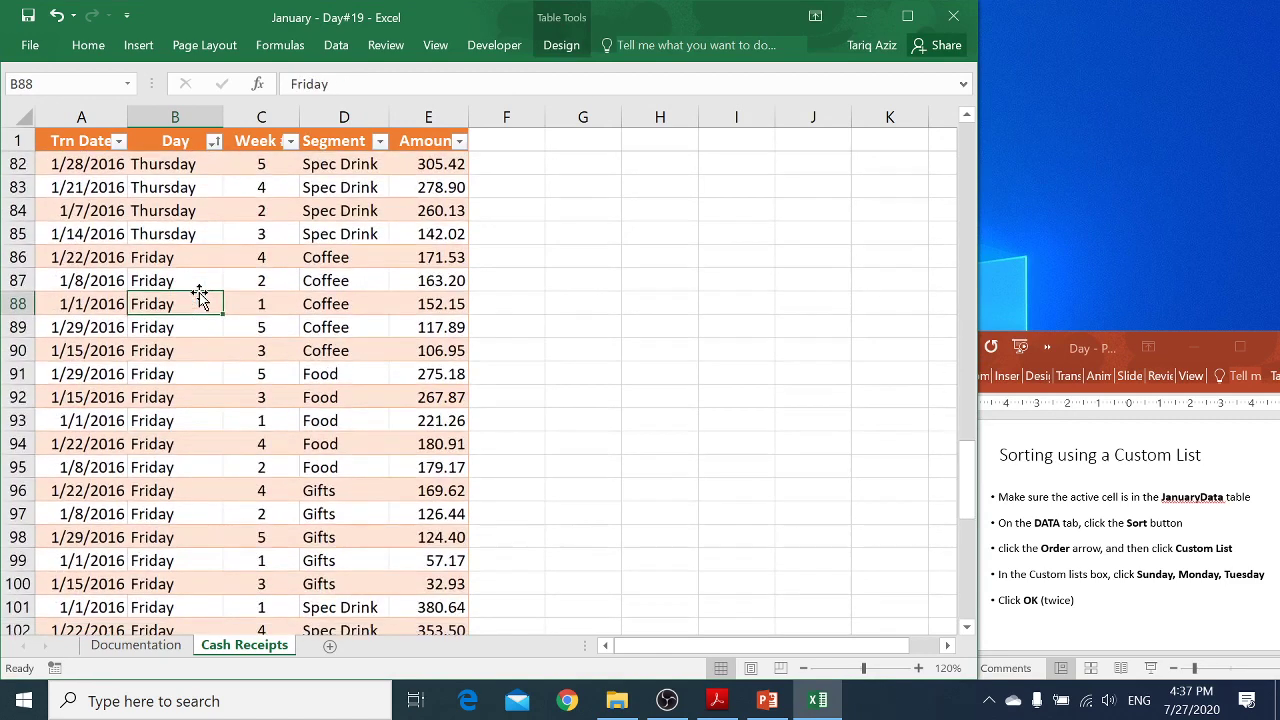
key("Page_Down")
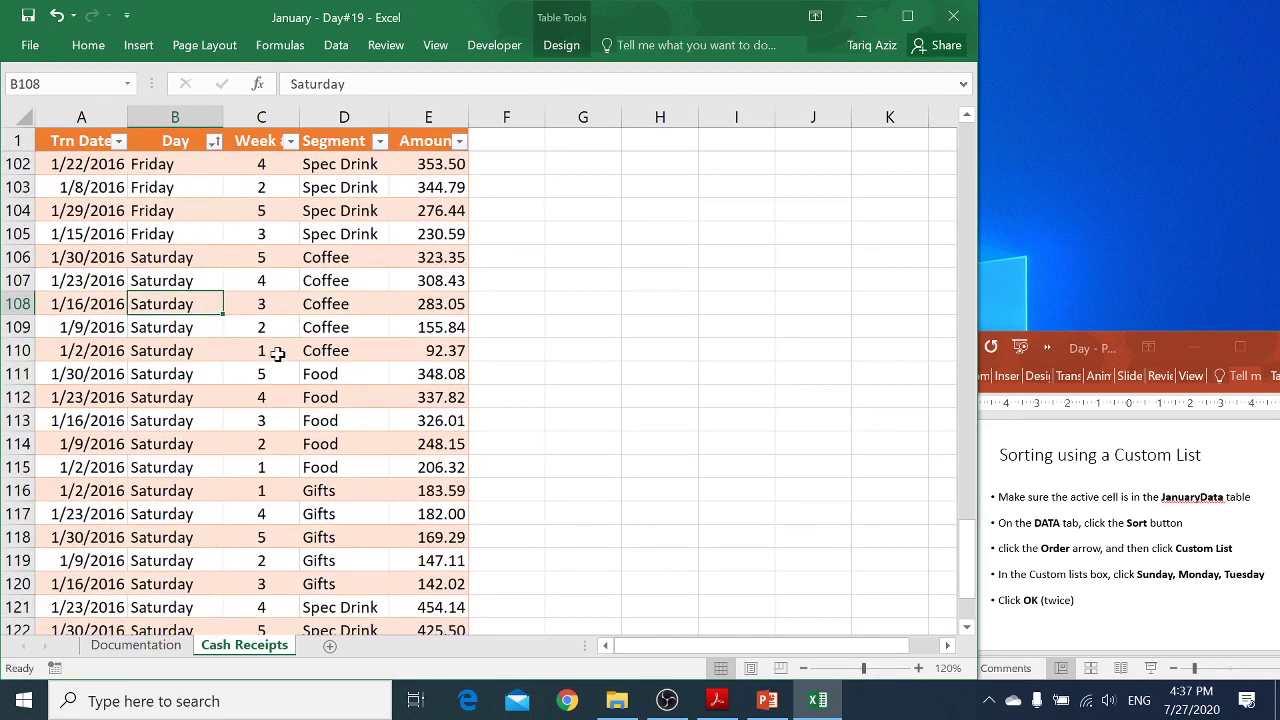
- Switch to the PowerPoint presentation and advance past the Next Lecture slide to the End of Meeting supplication slide
left_click(997, 441)
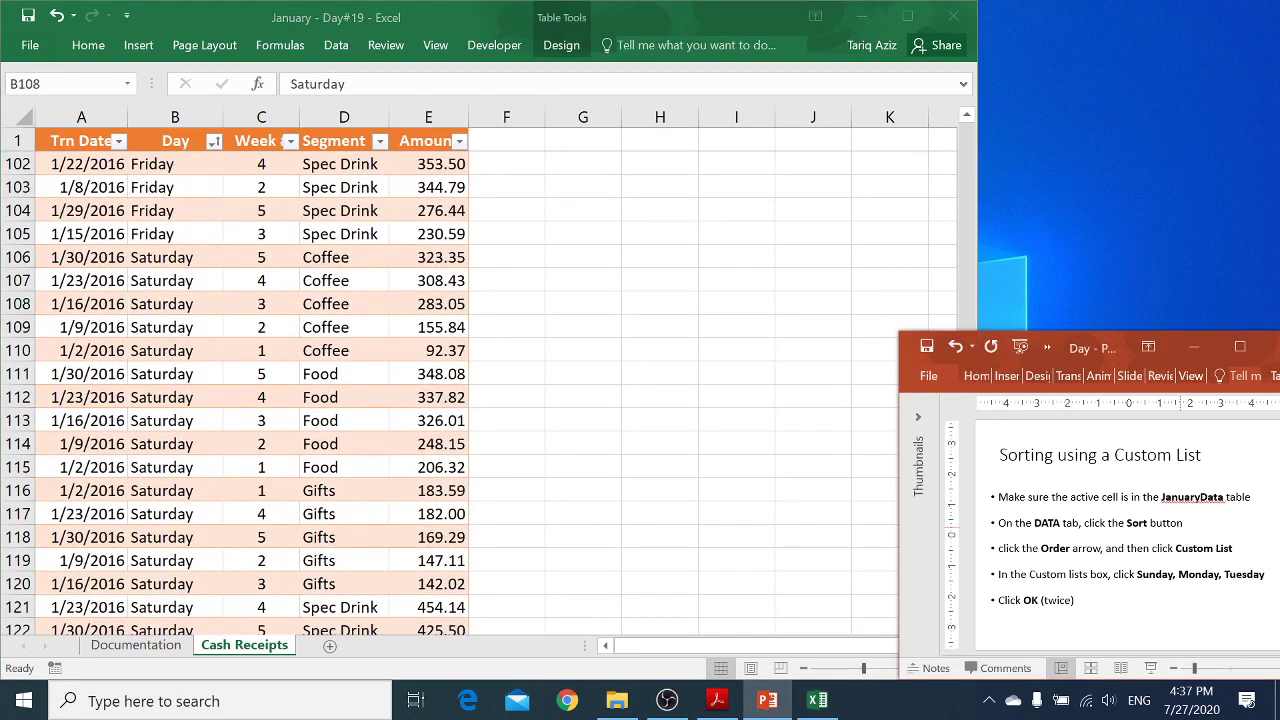
key("Page_Down")
key("Page_Down")
key("Page_Up")
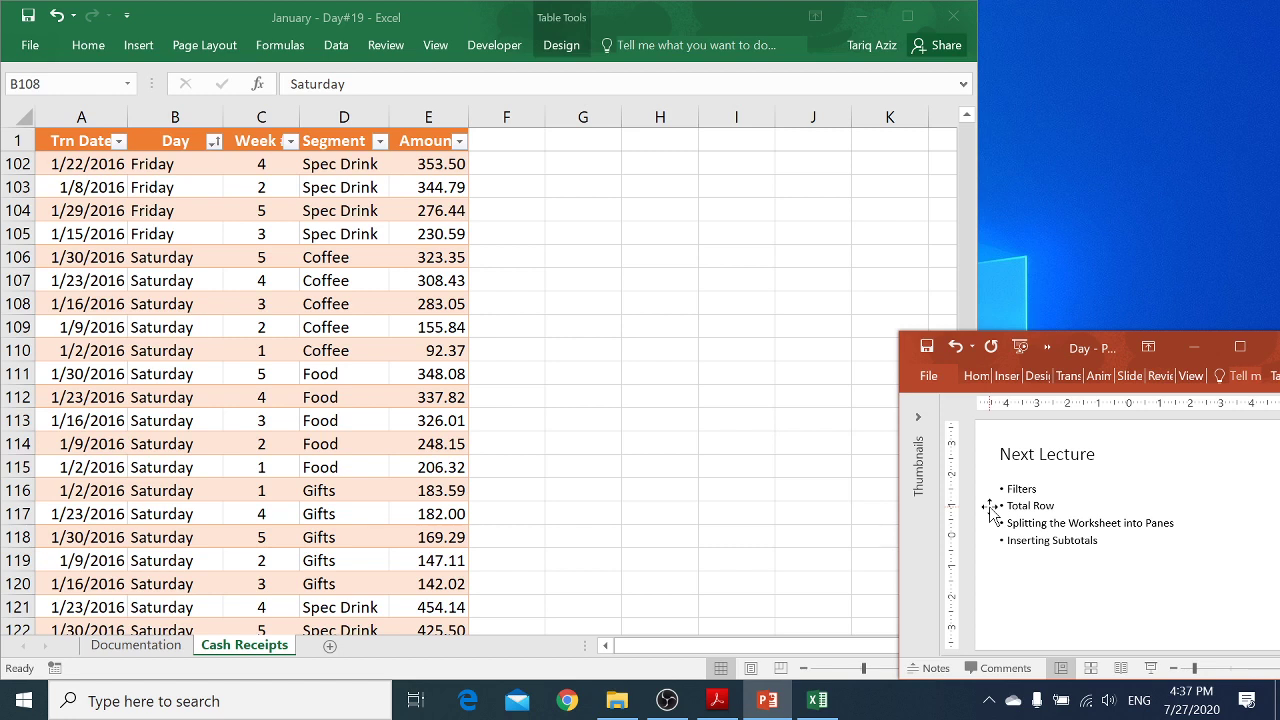
scroll(990, 510, "down", 1)
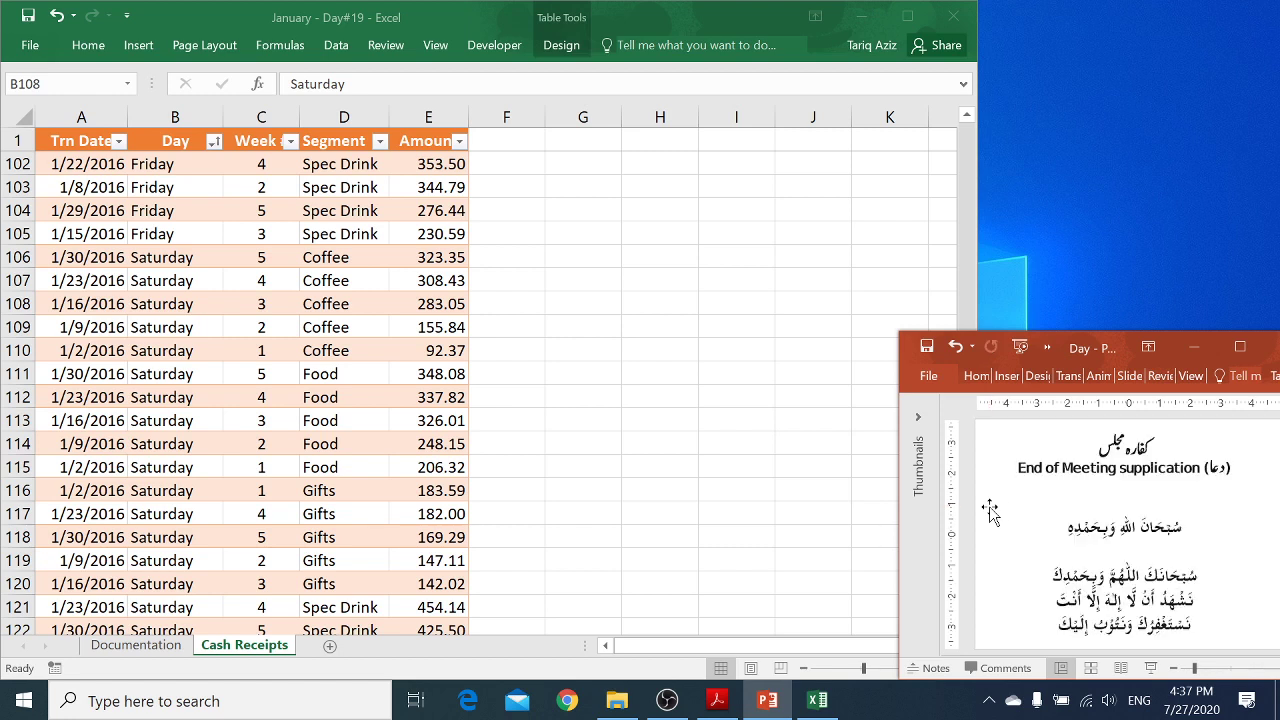